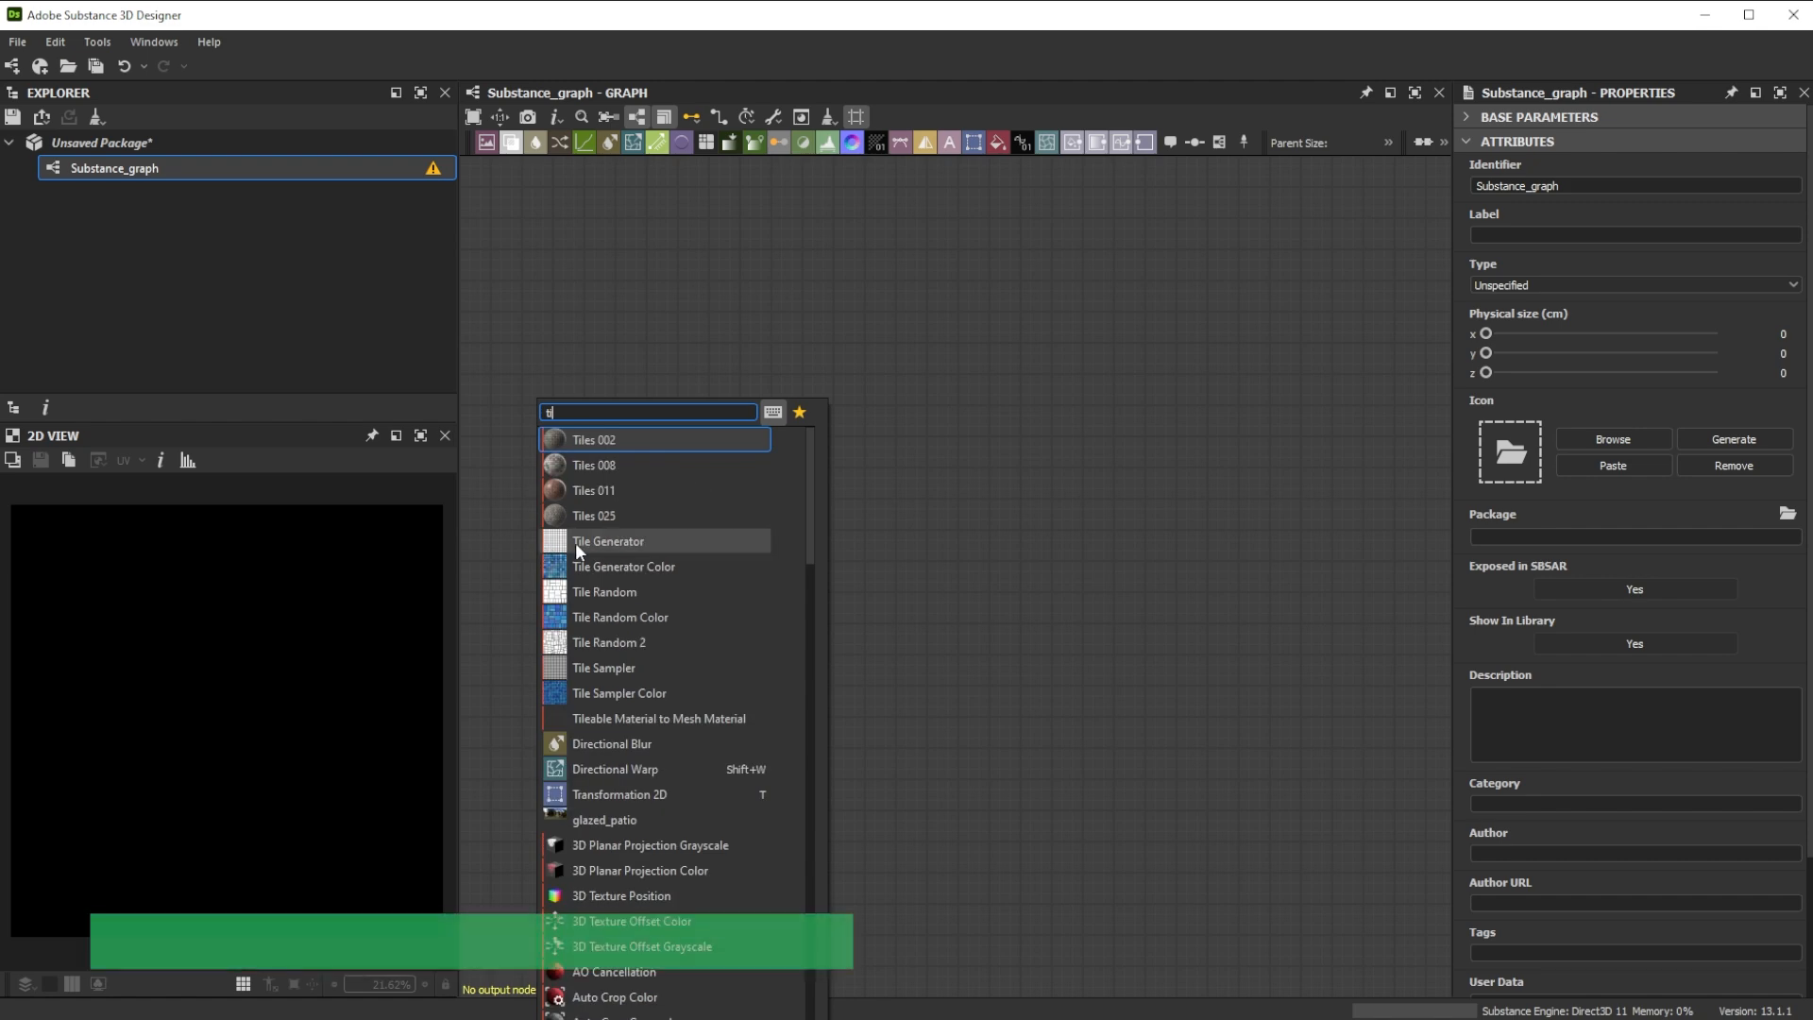
- Add a Tile Generator node using the Square pattern, with X Amount 5 and Y Amount 1
left_click(578, 542)
left_click(1521, 818)
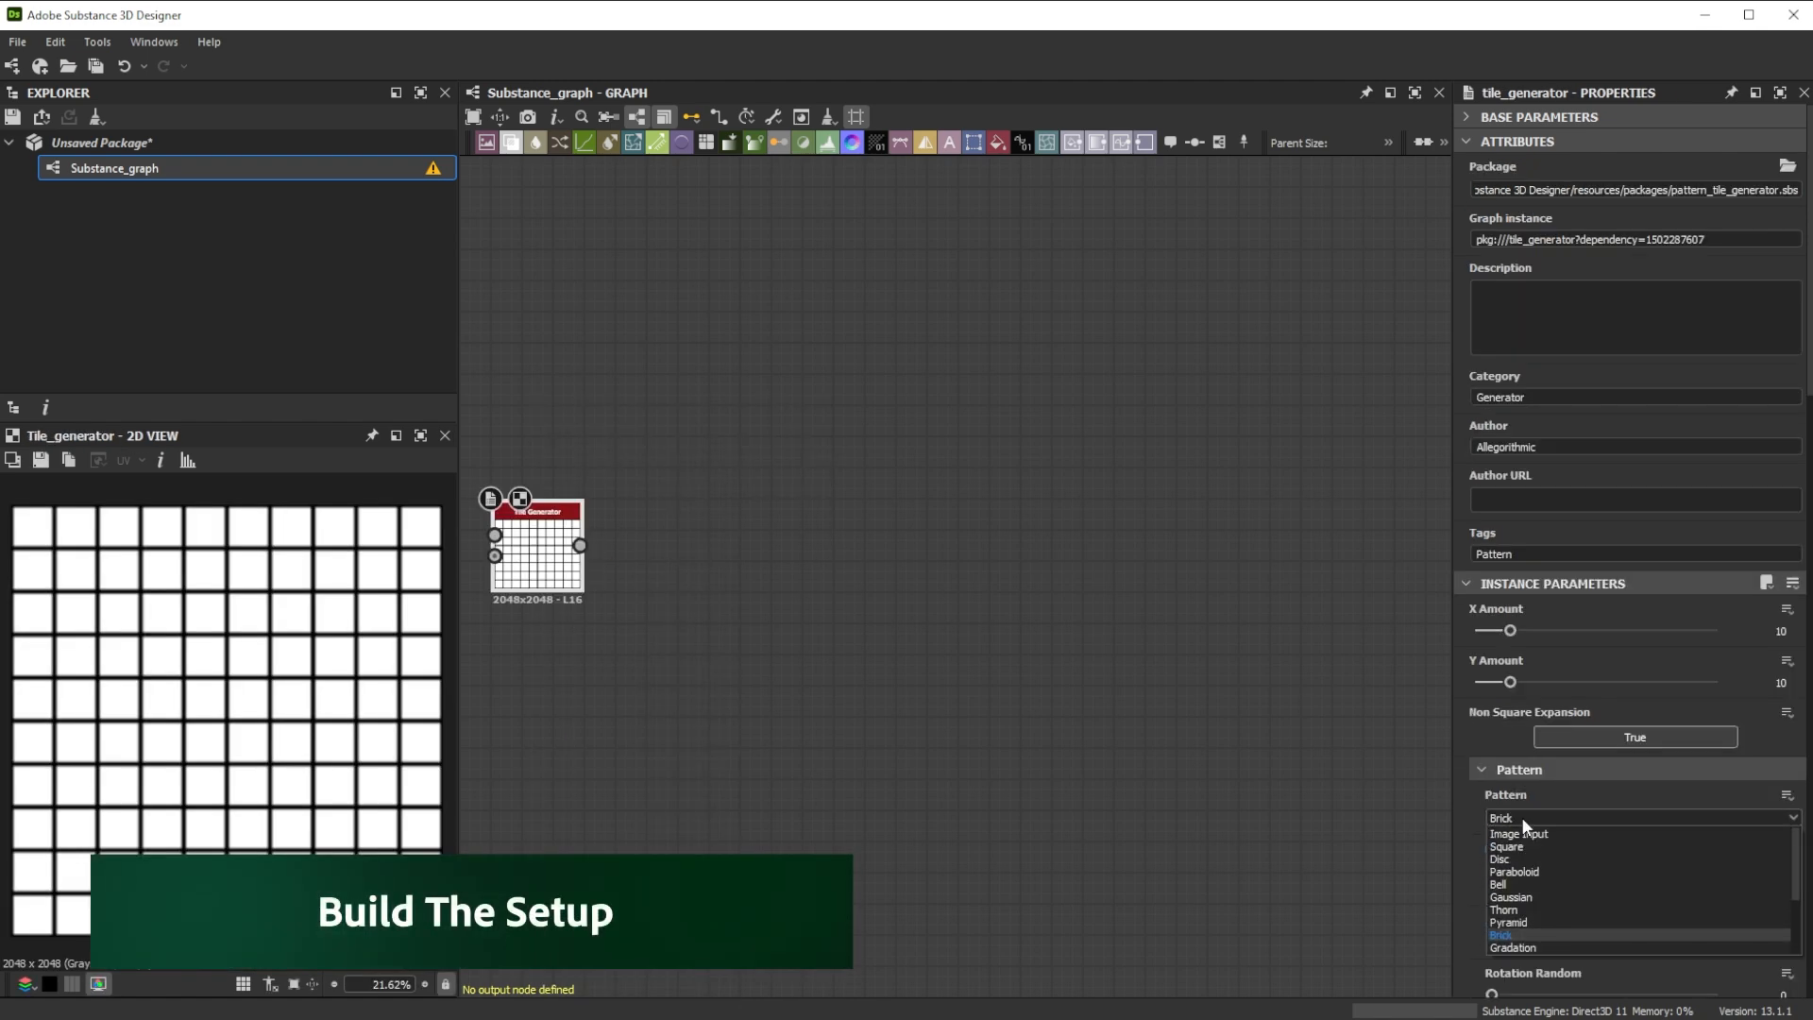
left_click(1524, 842)
left_click_drag(1777, 630, 1802, 686)
type("5")
key("Return")
type("1")
key("Return")
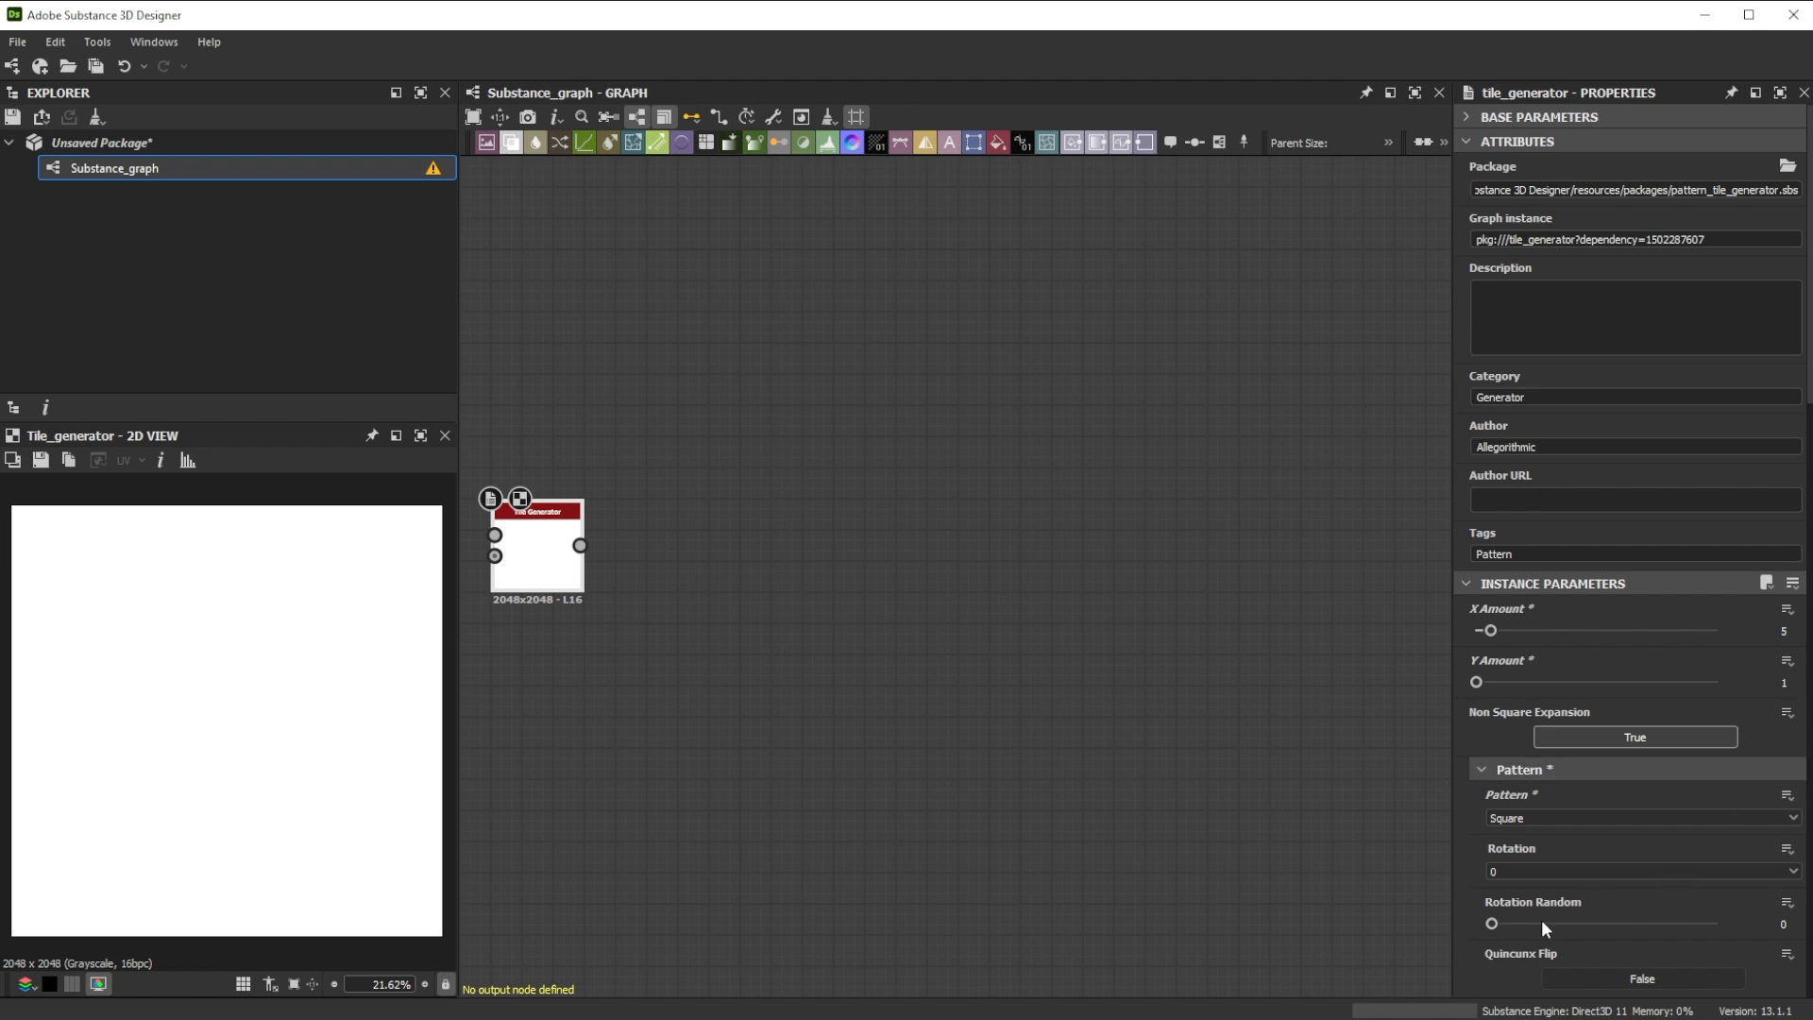
- Switch the Tile Generator's size mode to Normal - Size and set its X size to 0.3
scroll(1462, 937, "down", 4)
left_click(1536, 815)
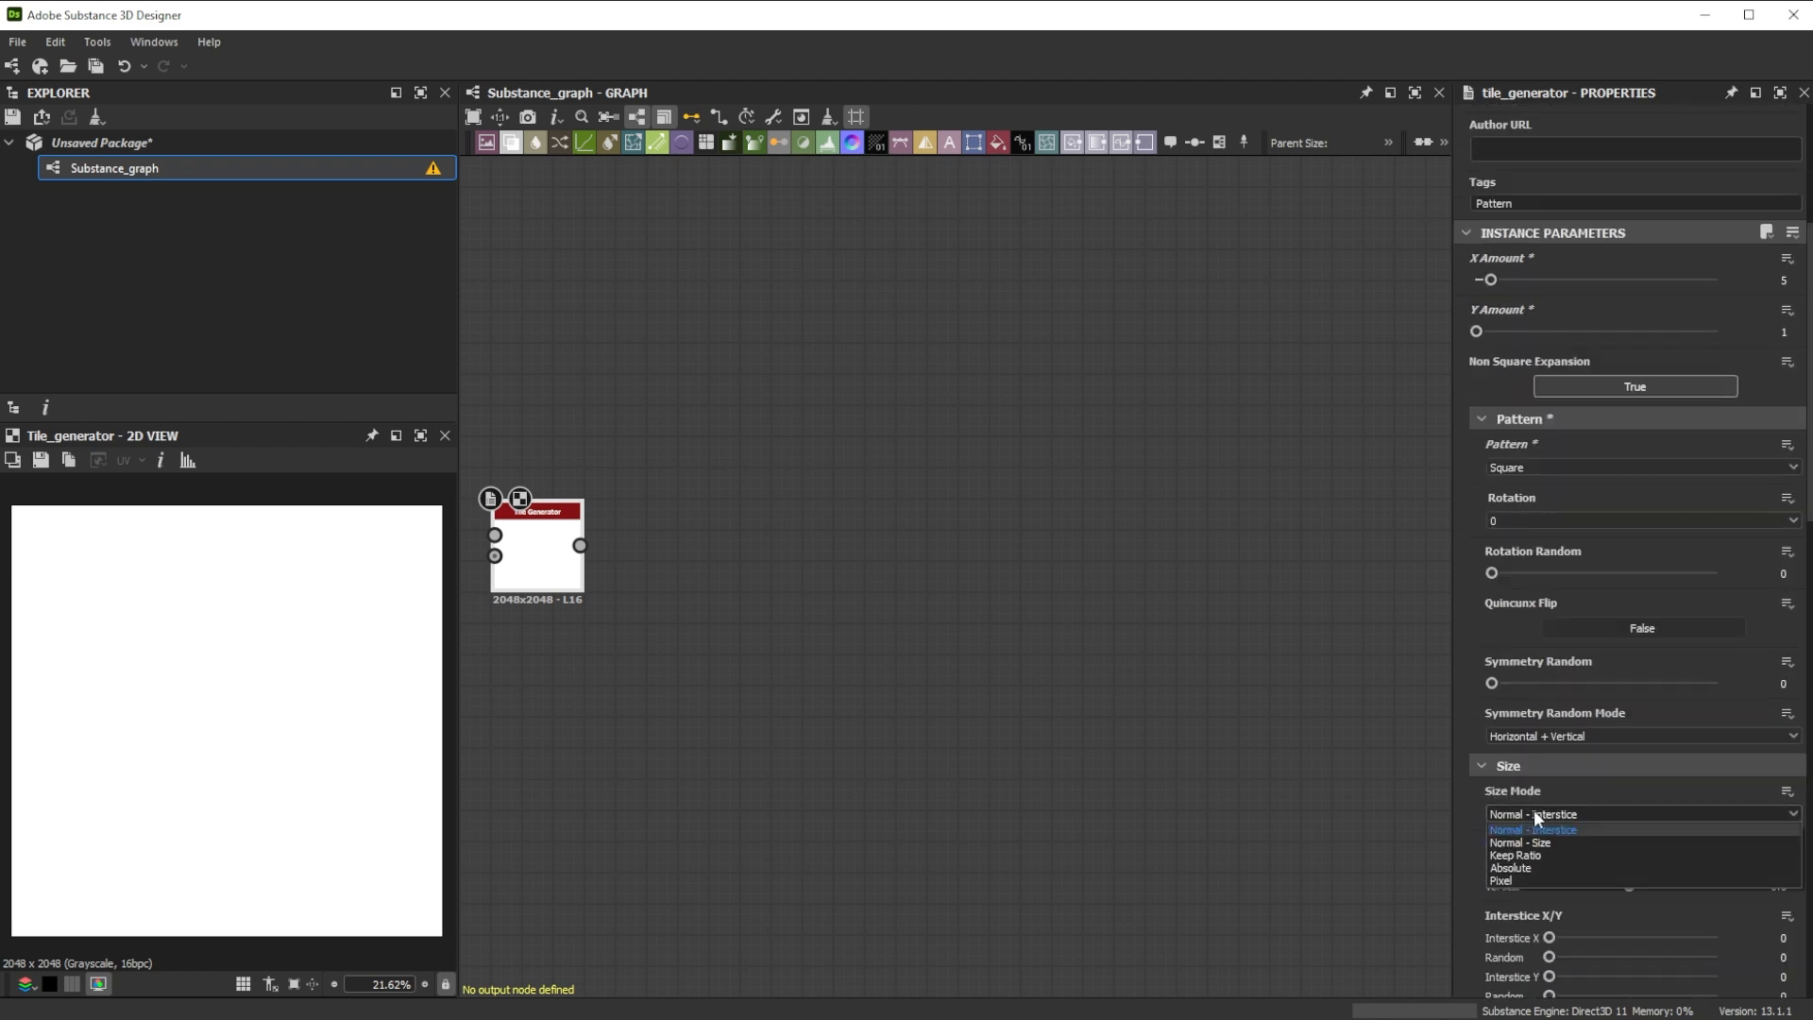
left_click(1536, 843)
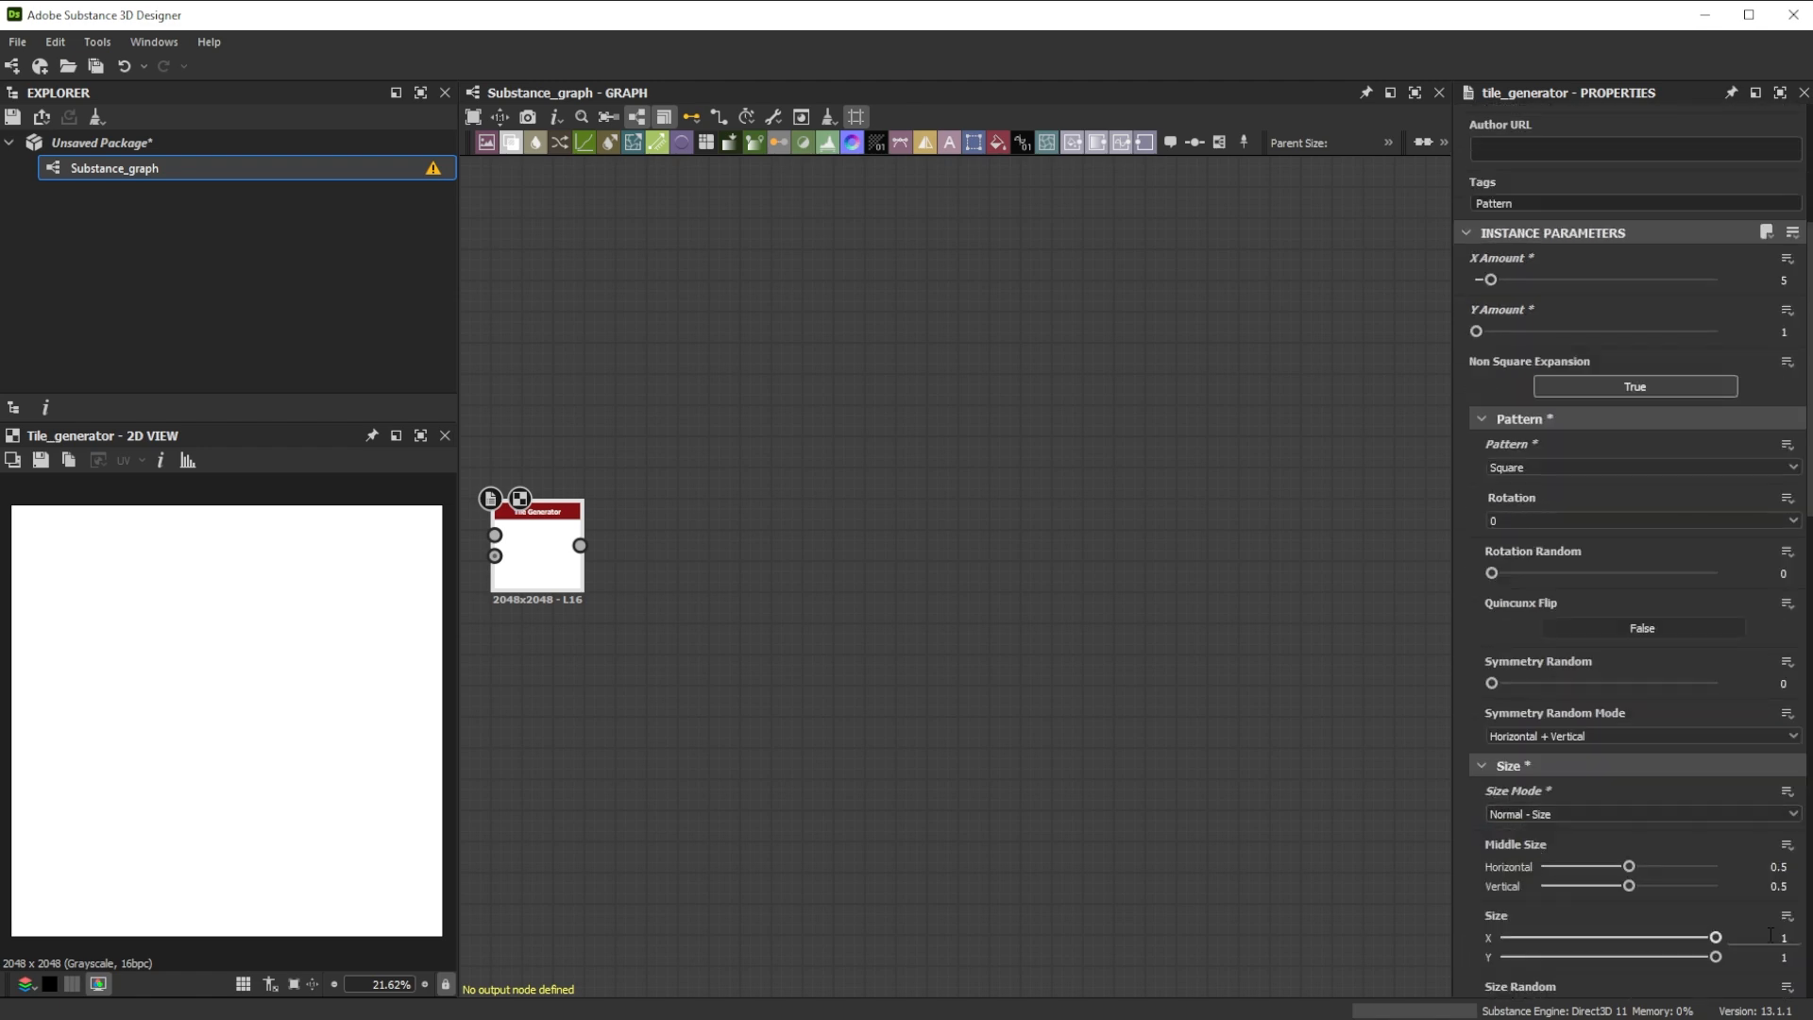
type("0.3")
key("Return")
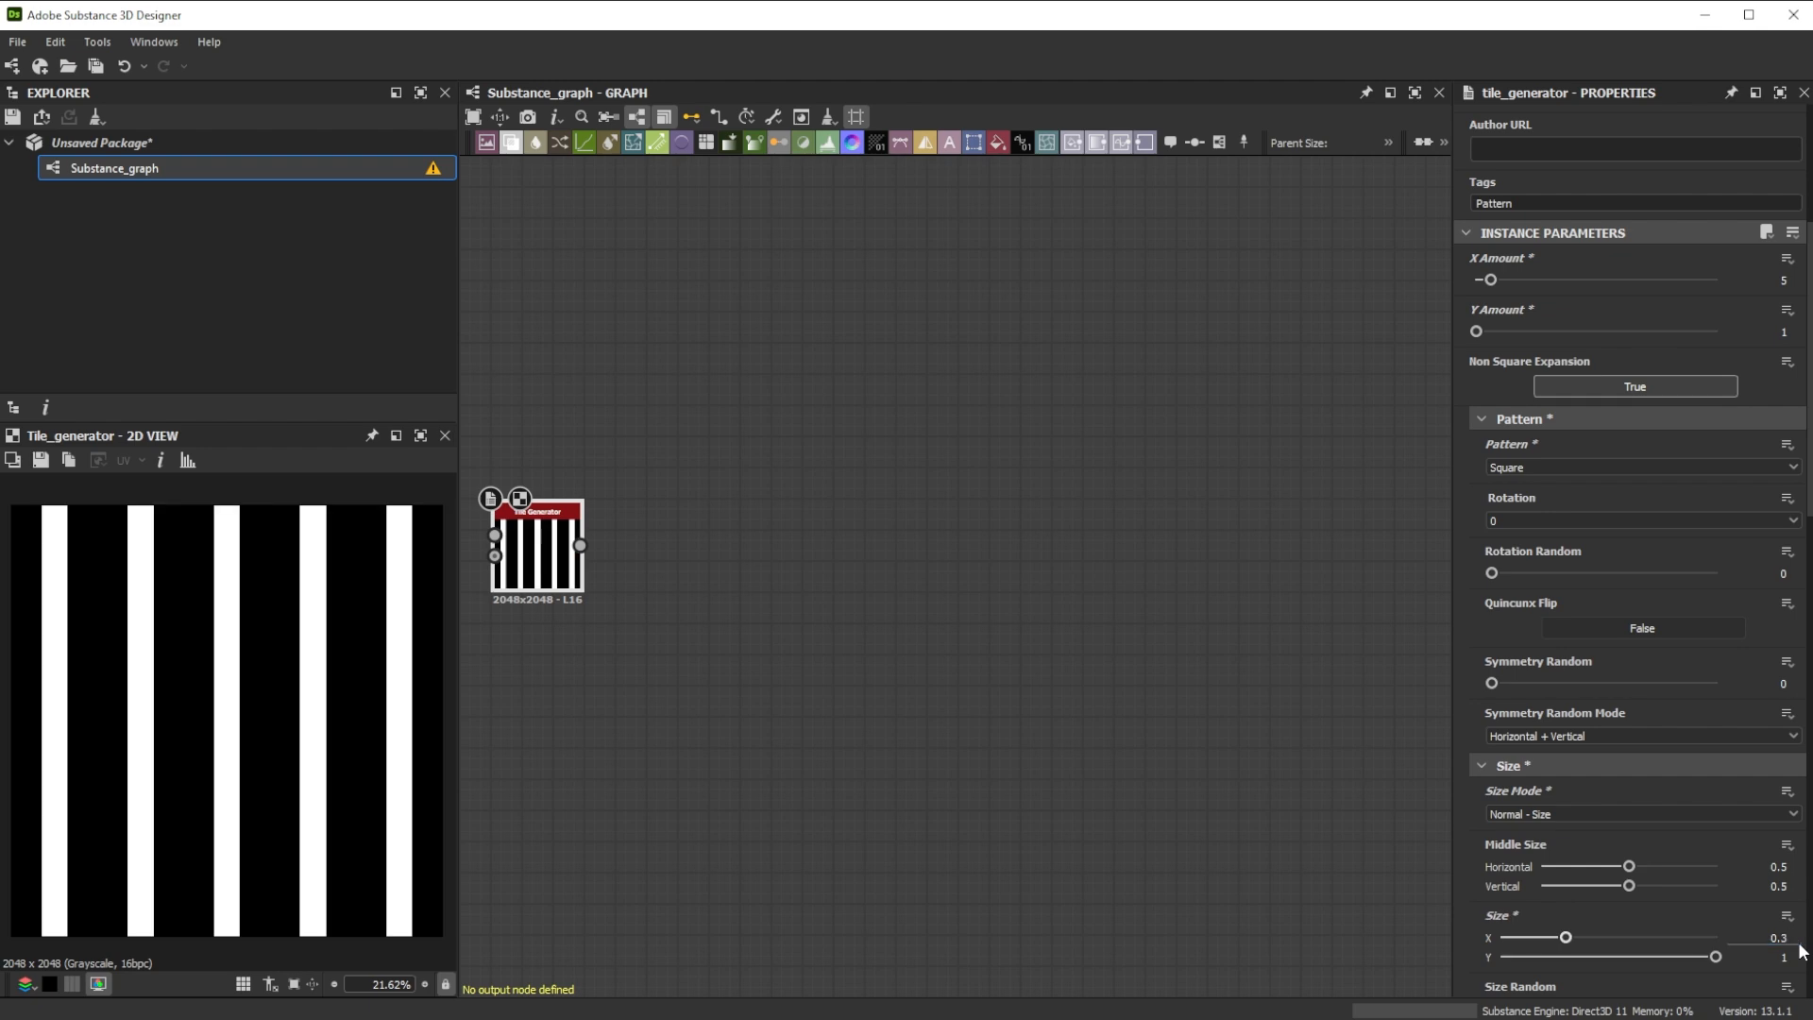
- Set the Tile Generator's Size Random X to 1
scroll(1479, 954, "down", 2)
scroll(1479, 956, "down", 1)
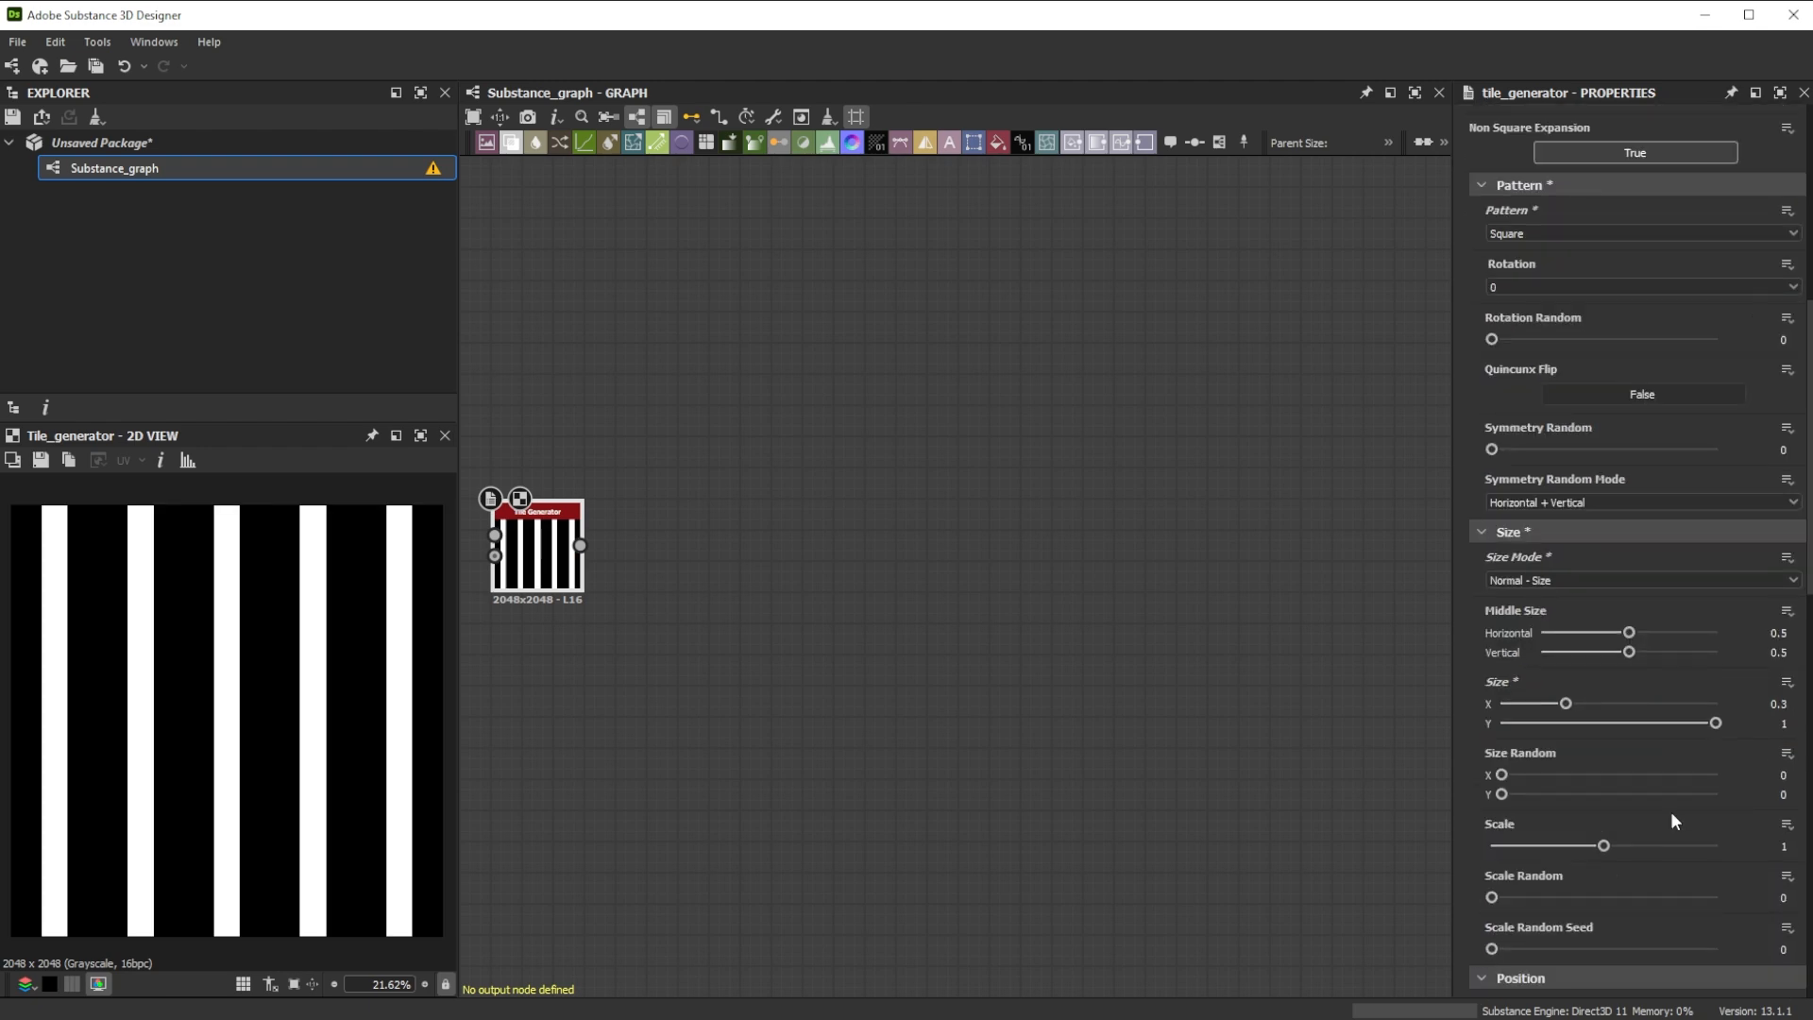
type("1")
key("Return")
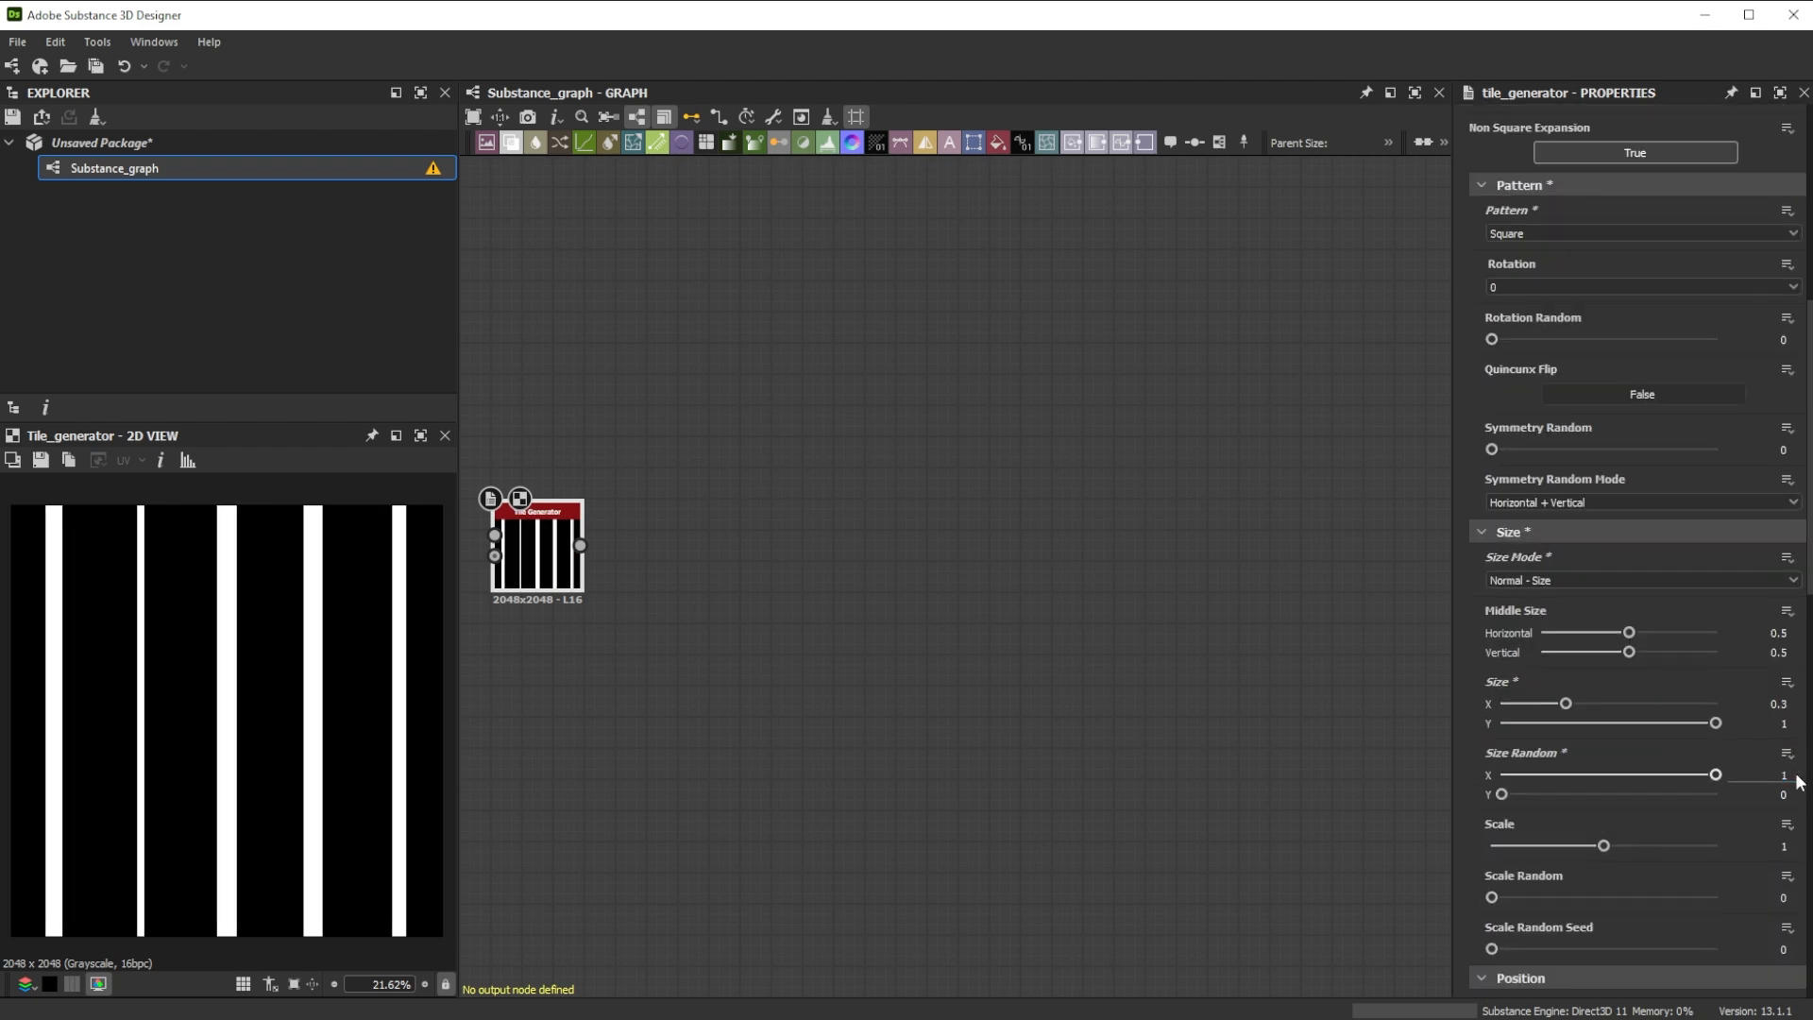
- Set the Tile Generator's Scale to 3.5 and its Position Random X to 0.7
left_click(1792, 847)
type("3")
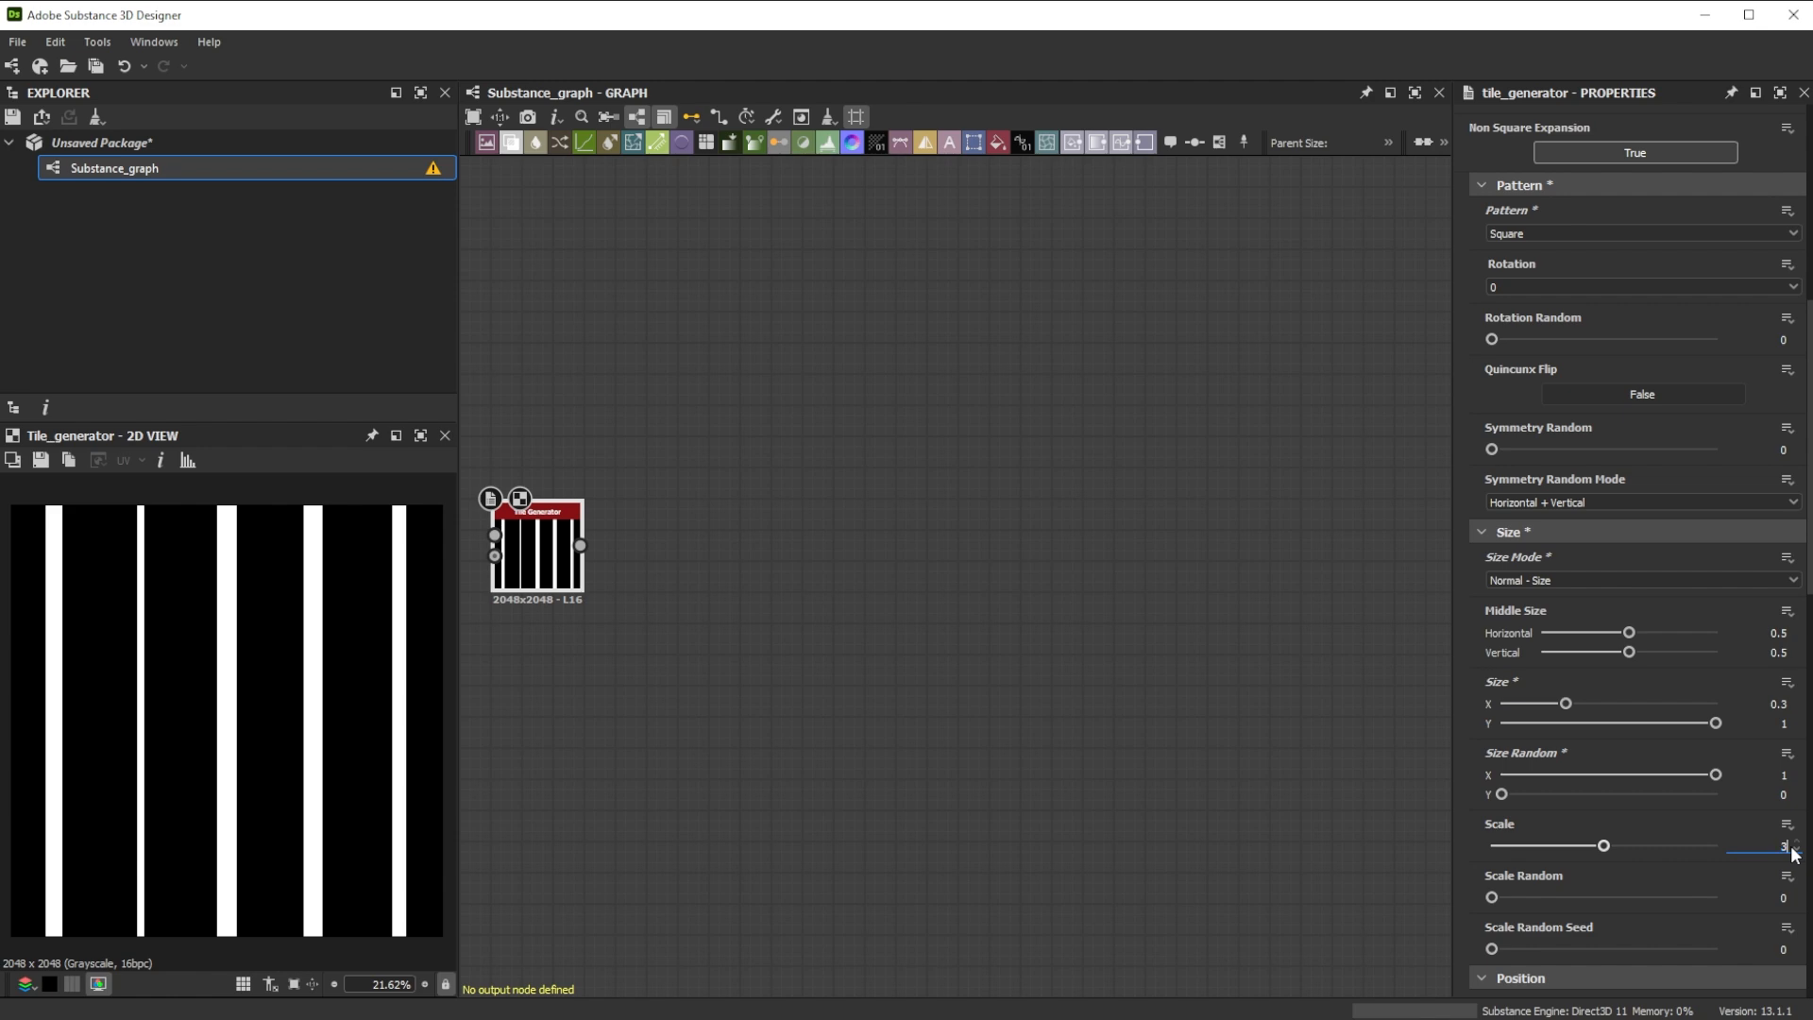
type(".5")
key("Return")
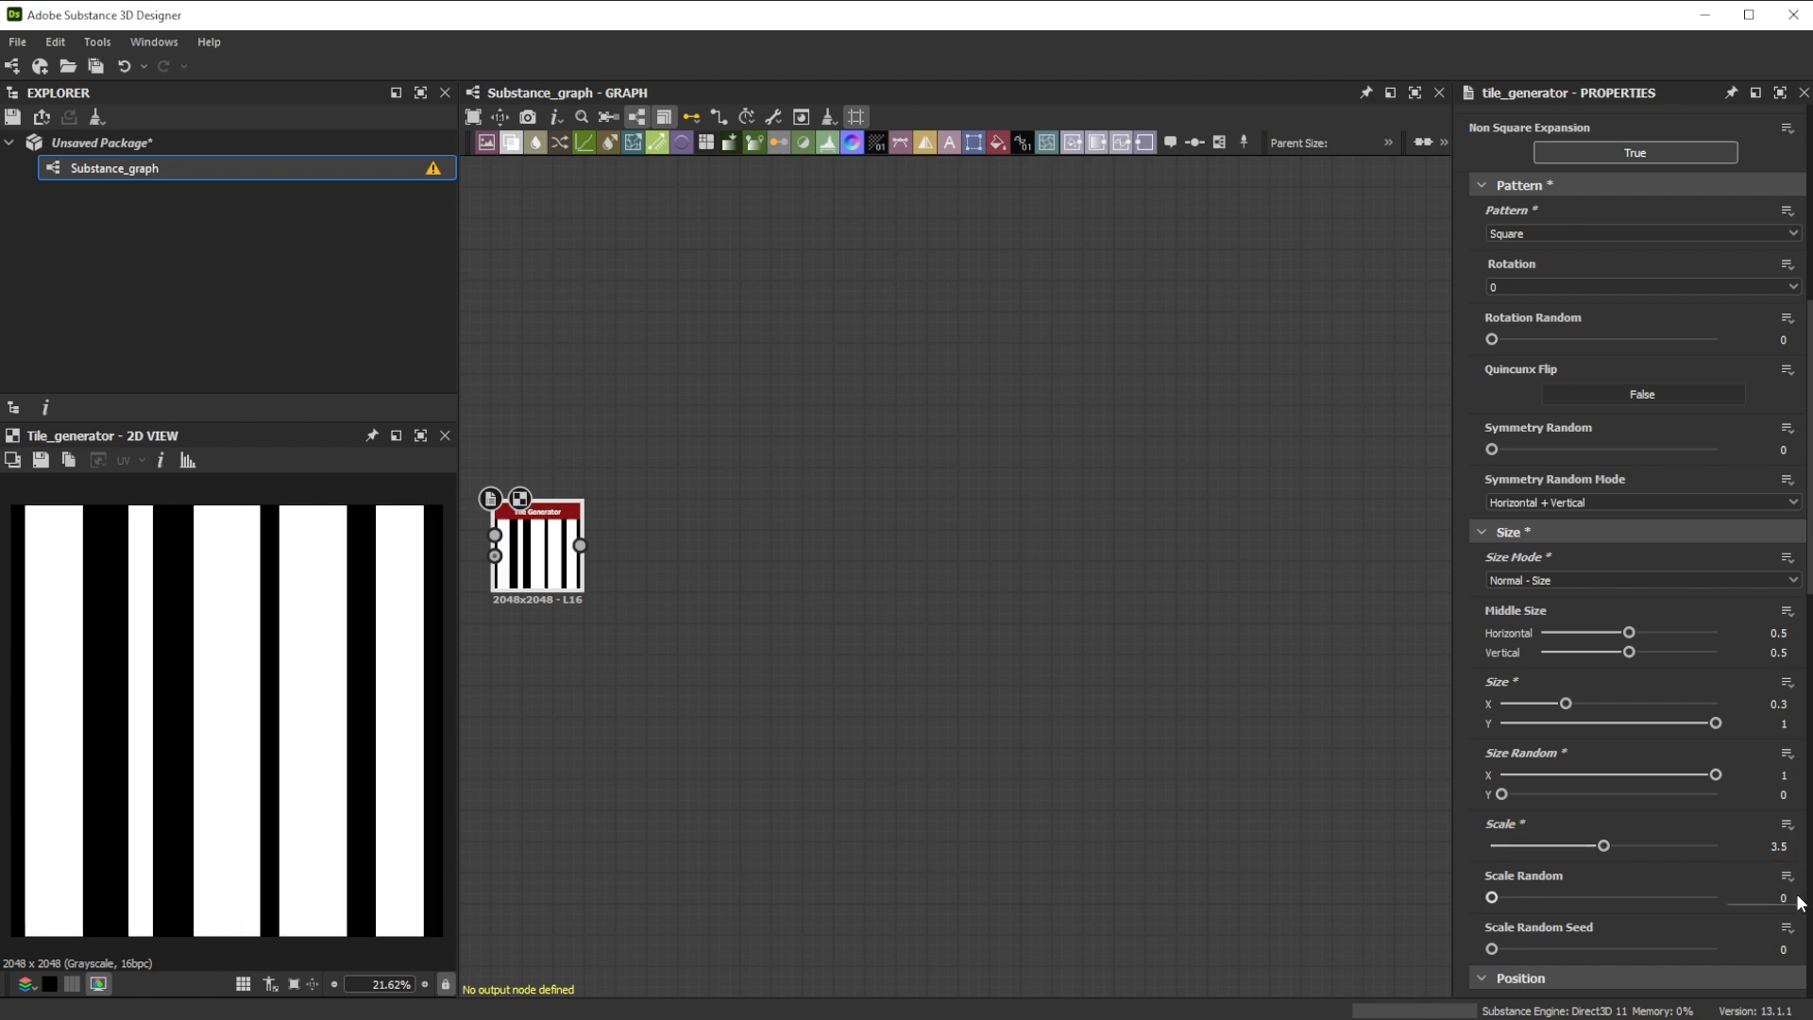
scroll(1799, 903, "down", 8)
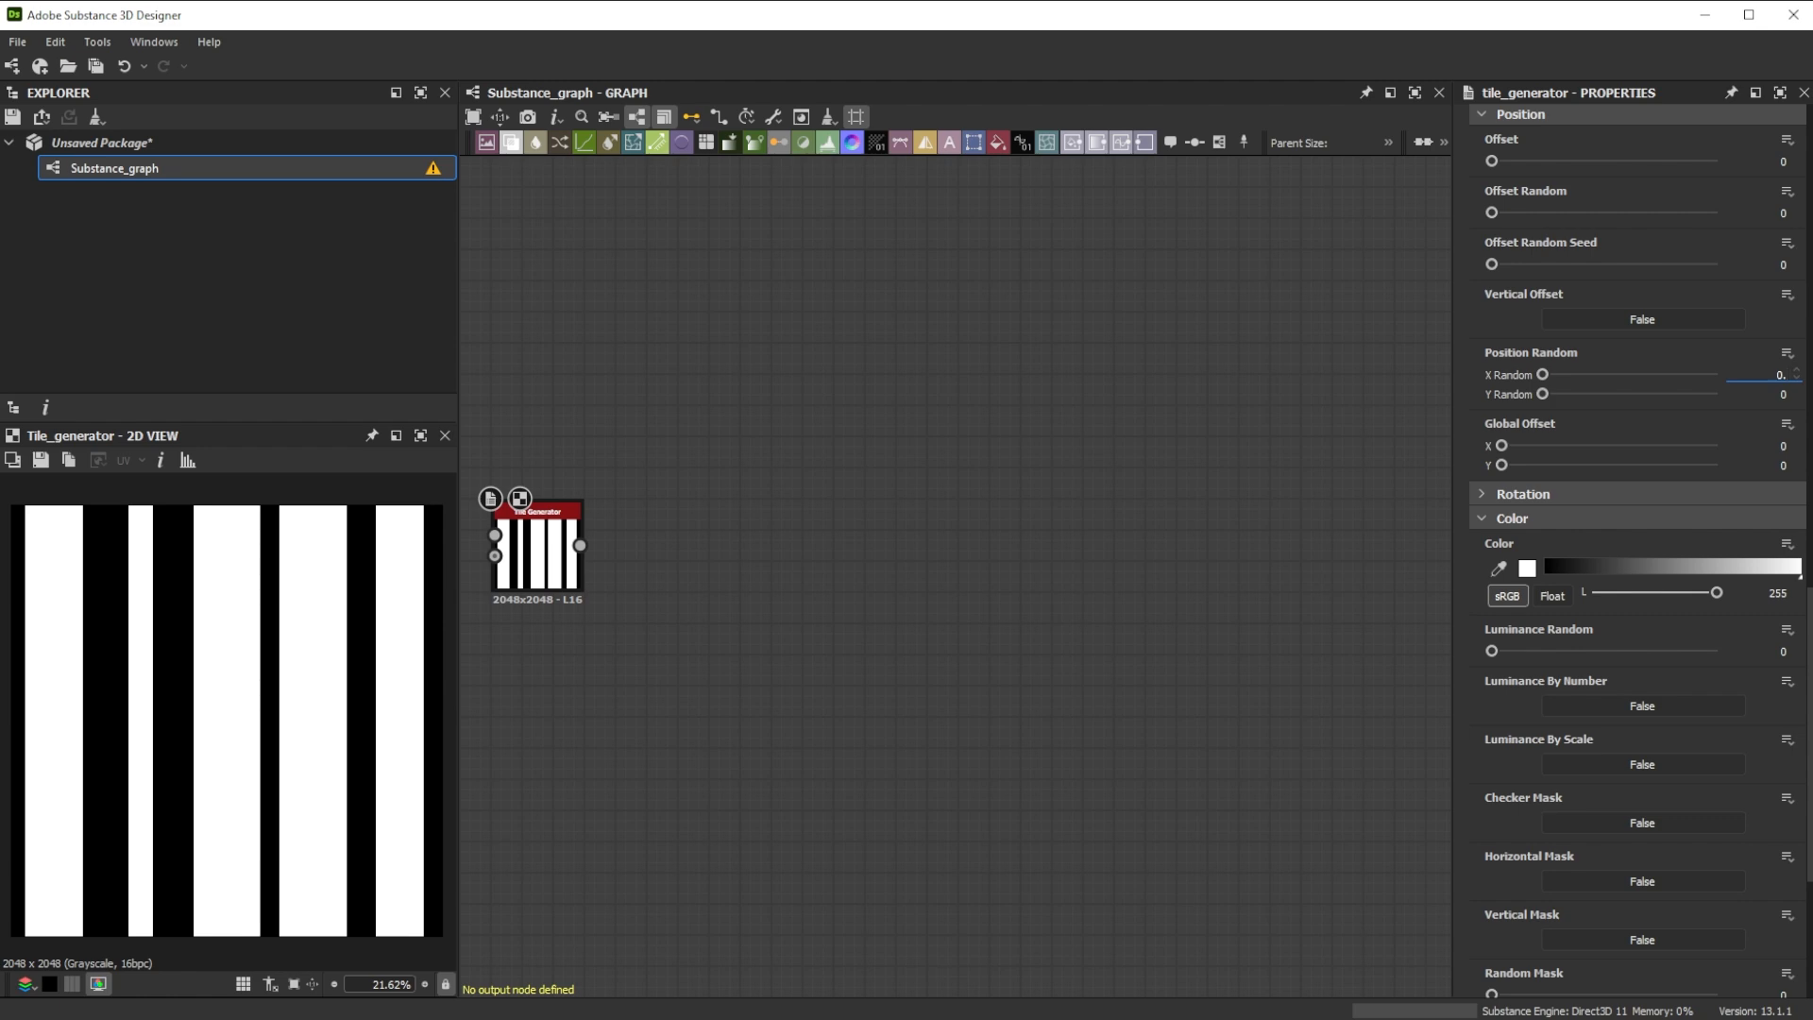
key("Return")
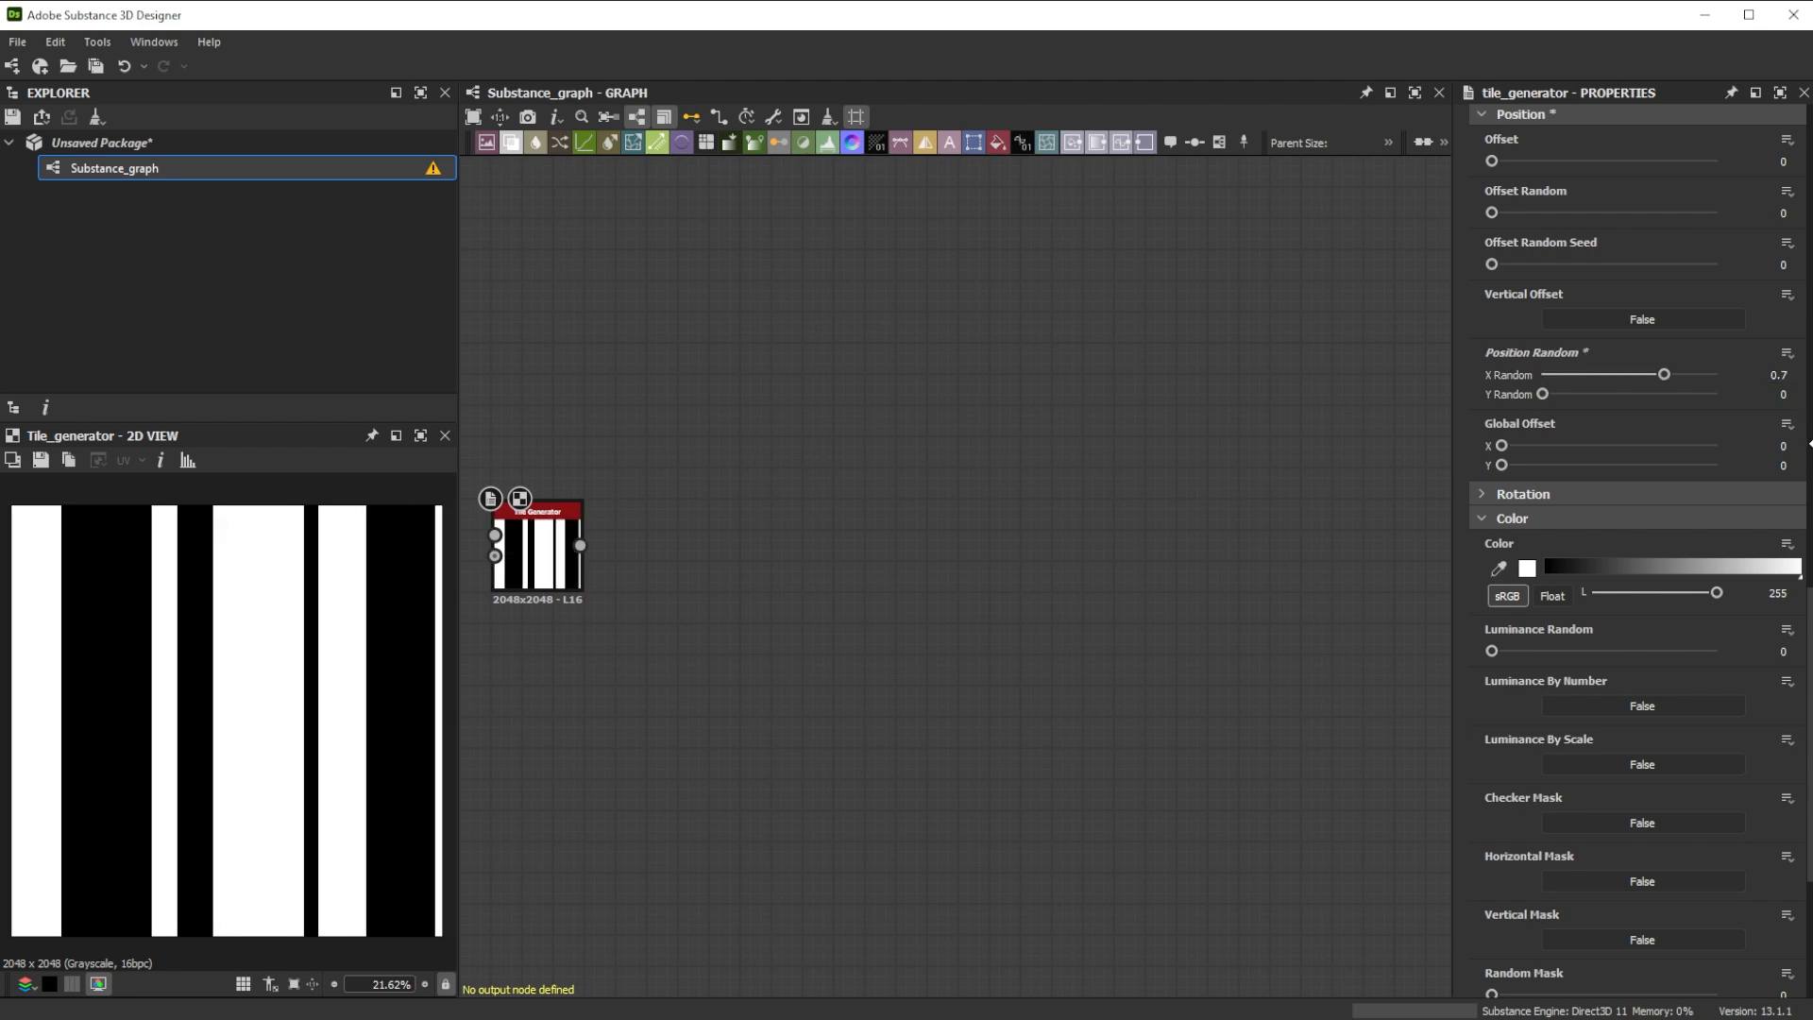
- Set the Tile Generator's blending mode to Max and raise Luminance Random so the stripes vary in gray value
scroll(1480, 848, "down", 3)
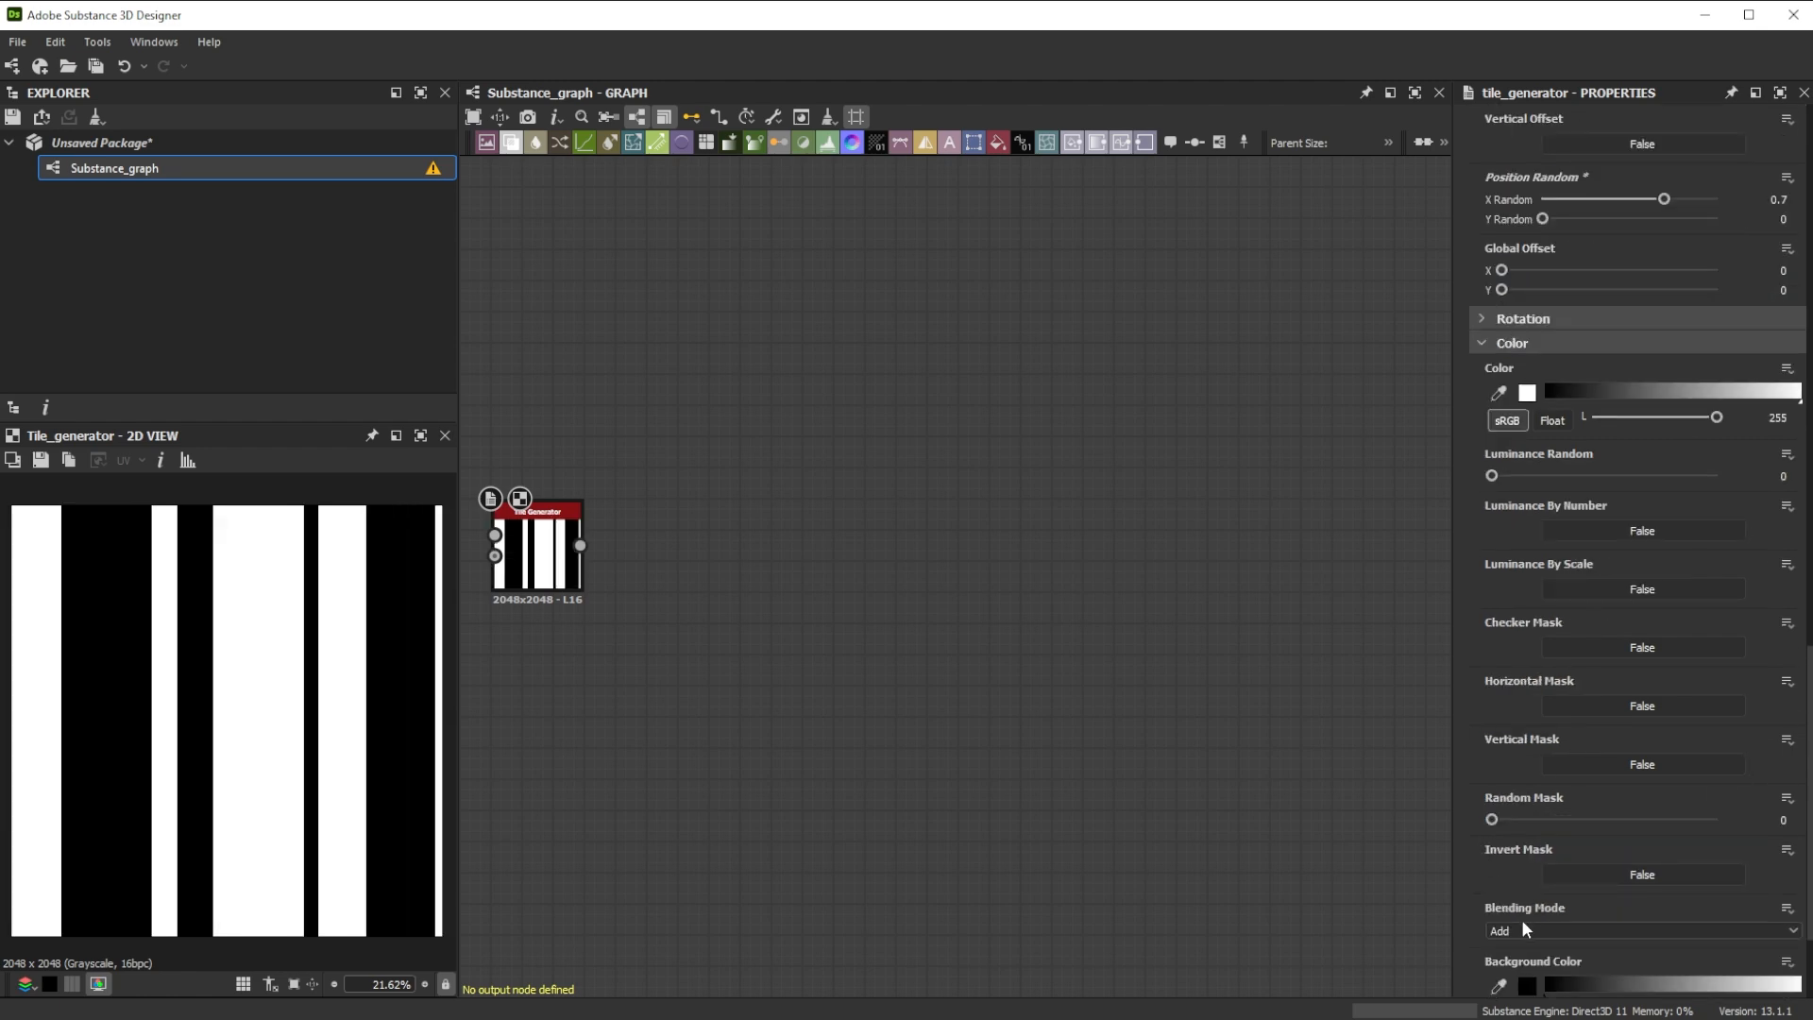
left_click(1530, 931)
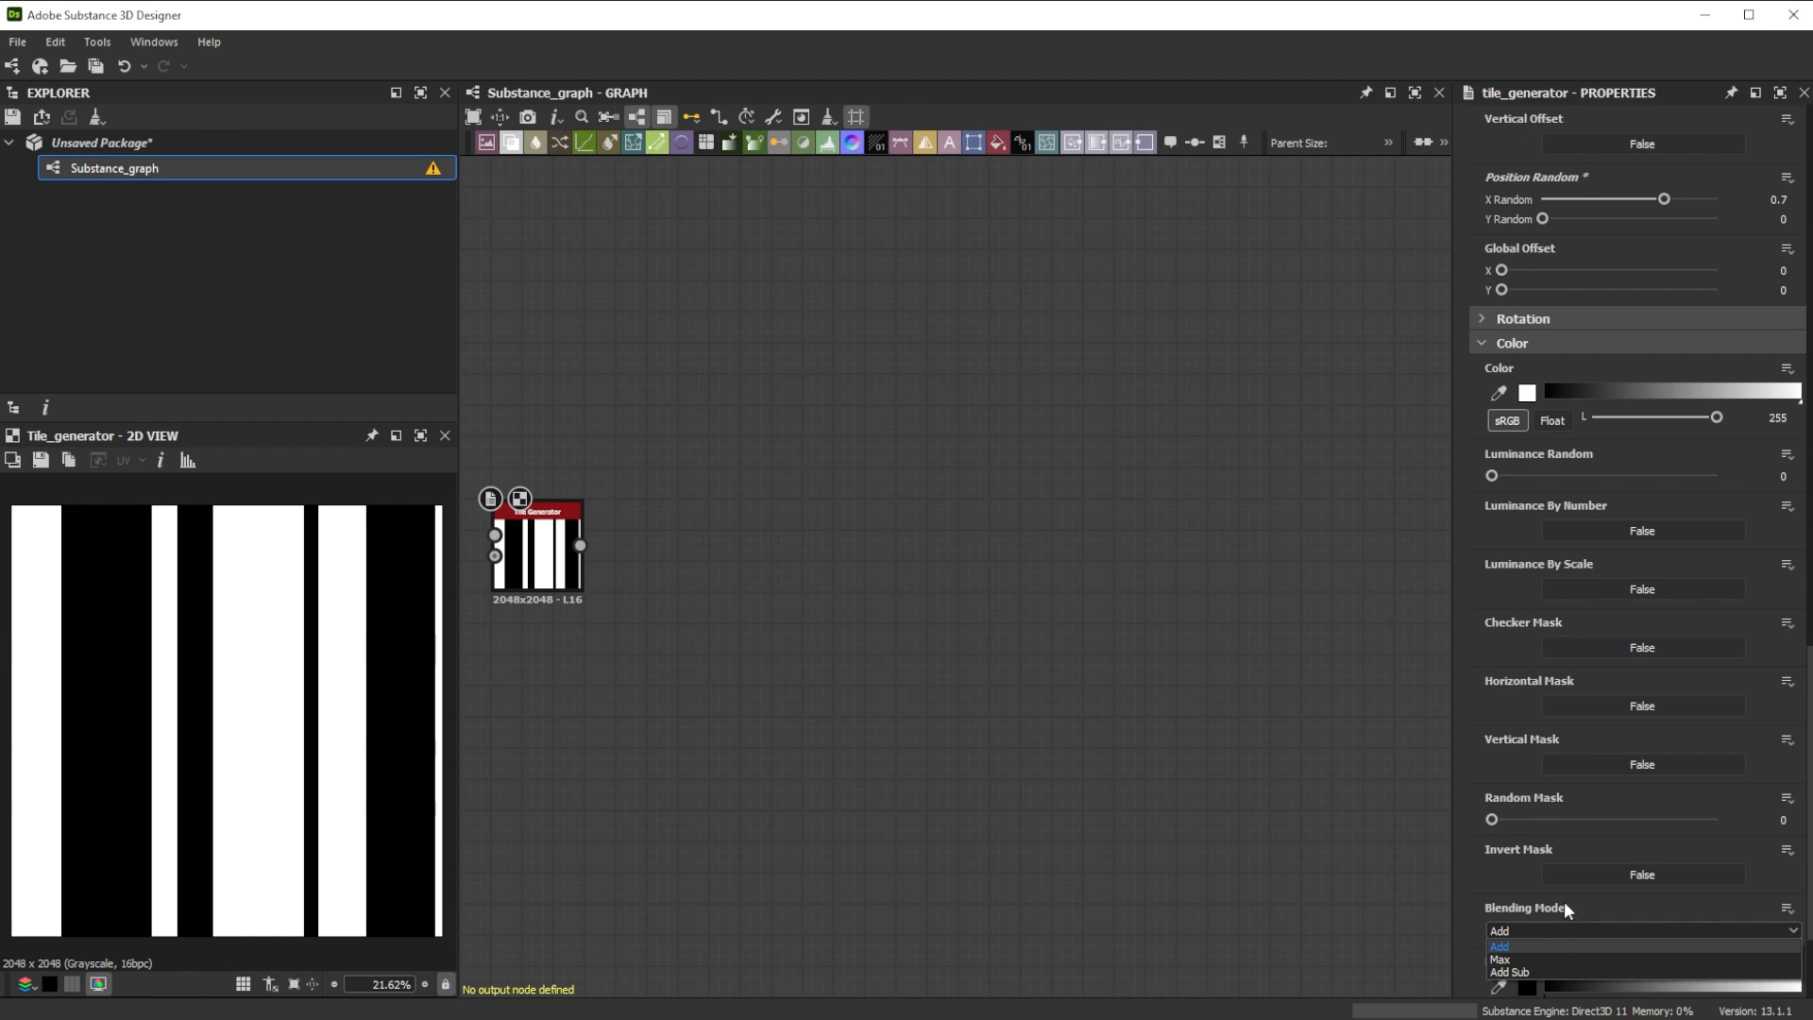
left_click(1506, 958)
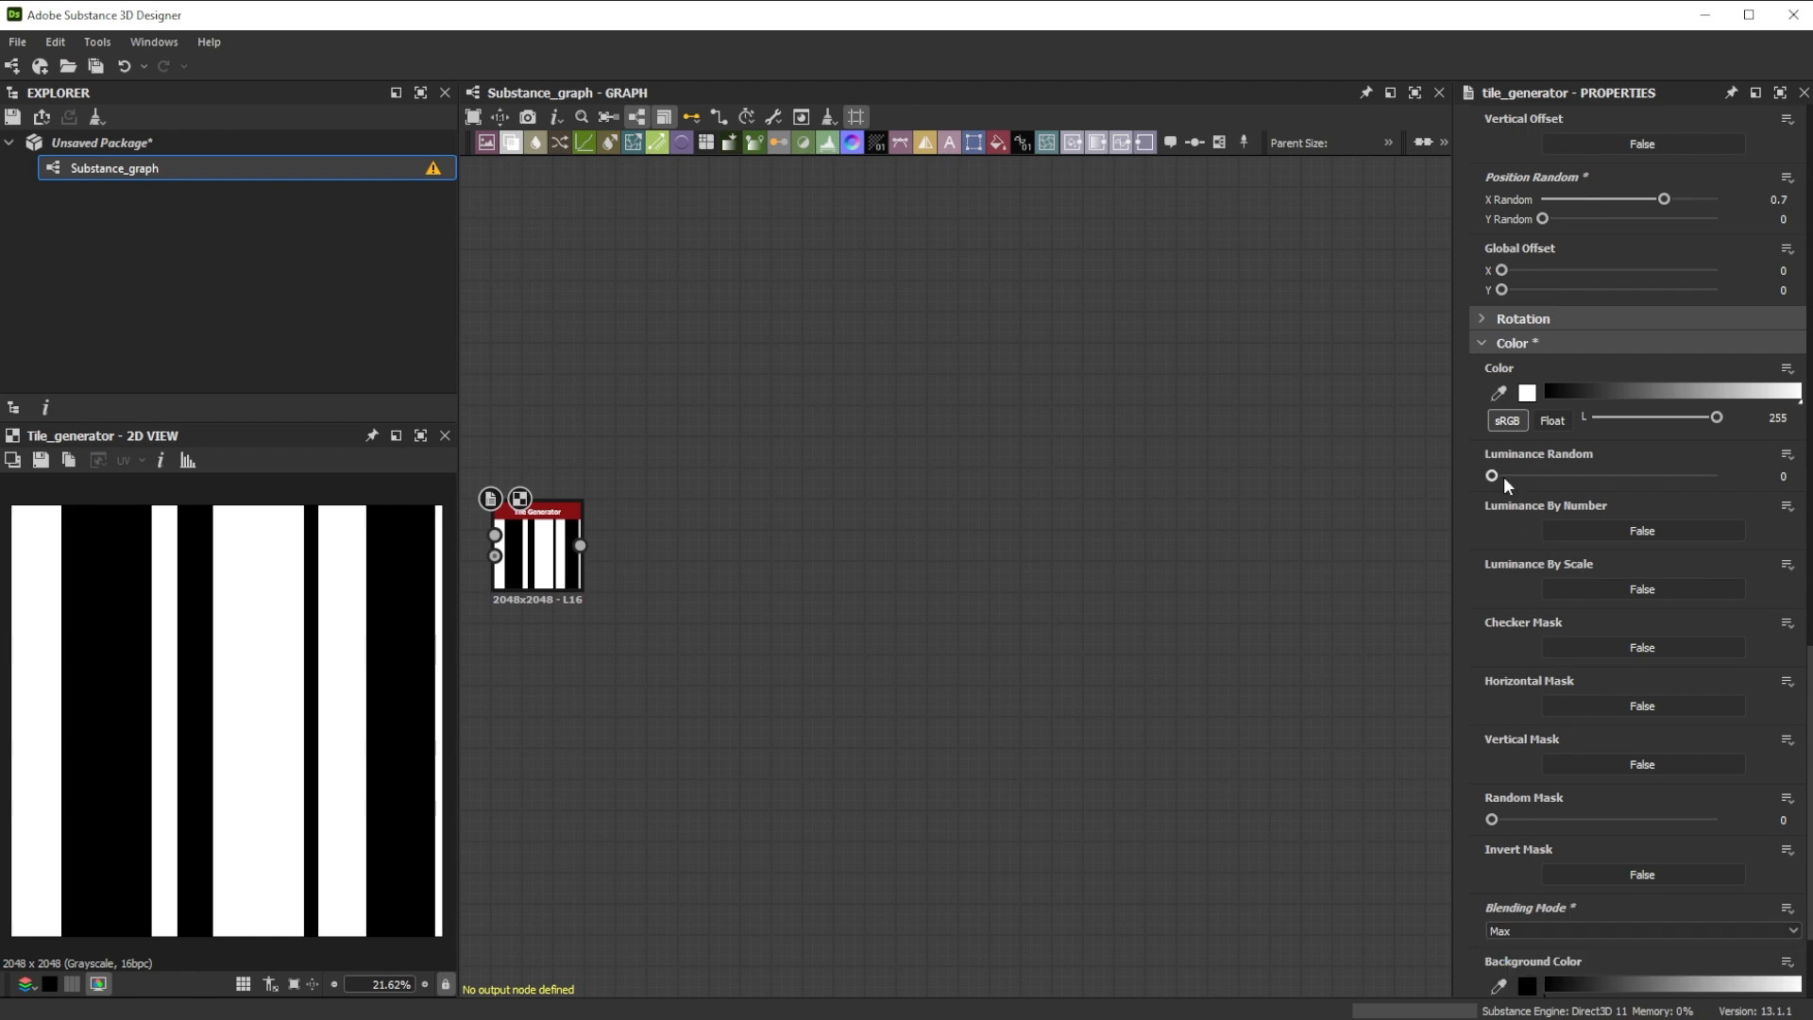
left_click_drag(1499, 476, 1760, 463)
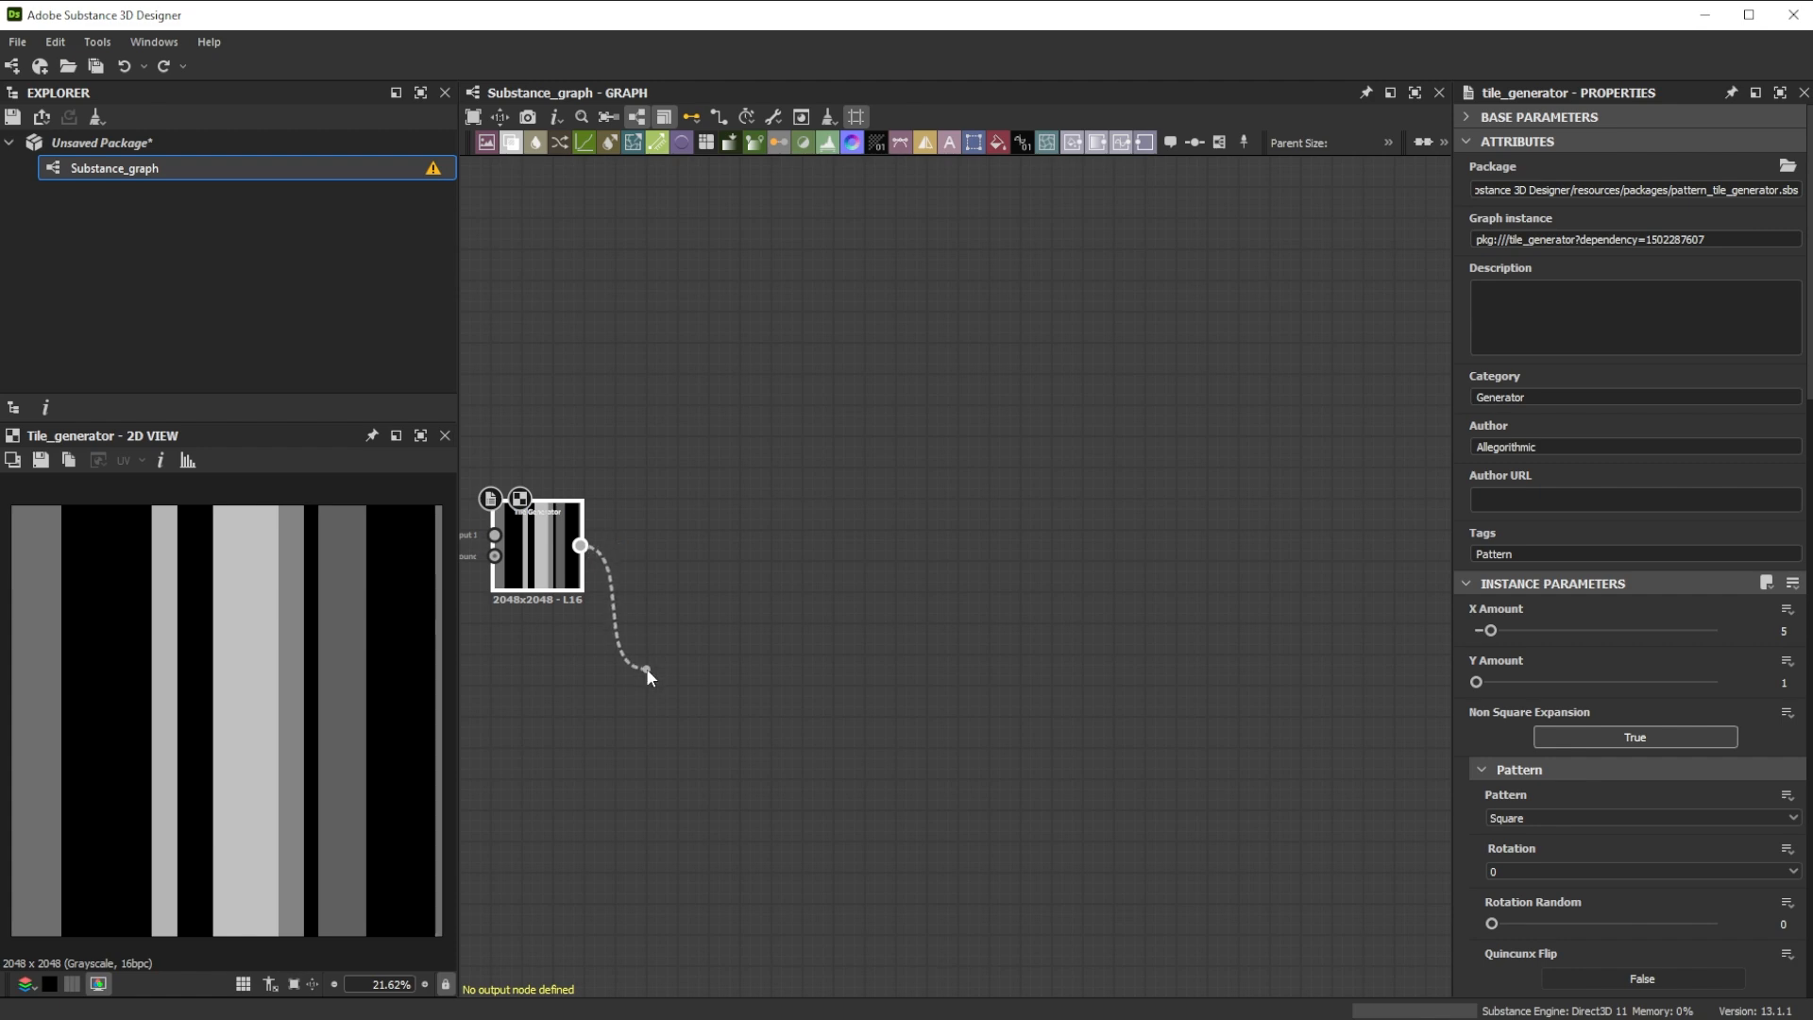
- Connect a Quantize Grayscale node to the Tile Generator output and set its Steps to 3
left_click_drag(647, 673, 647, 674)
type("qu")
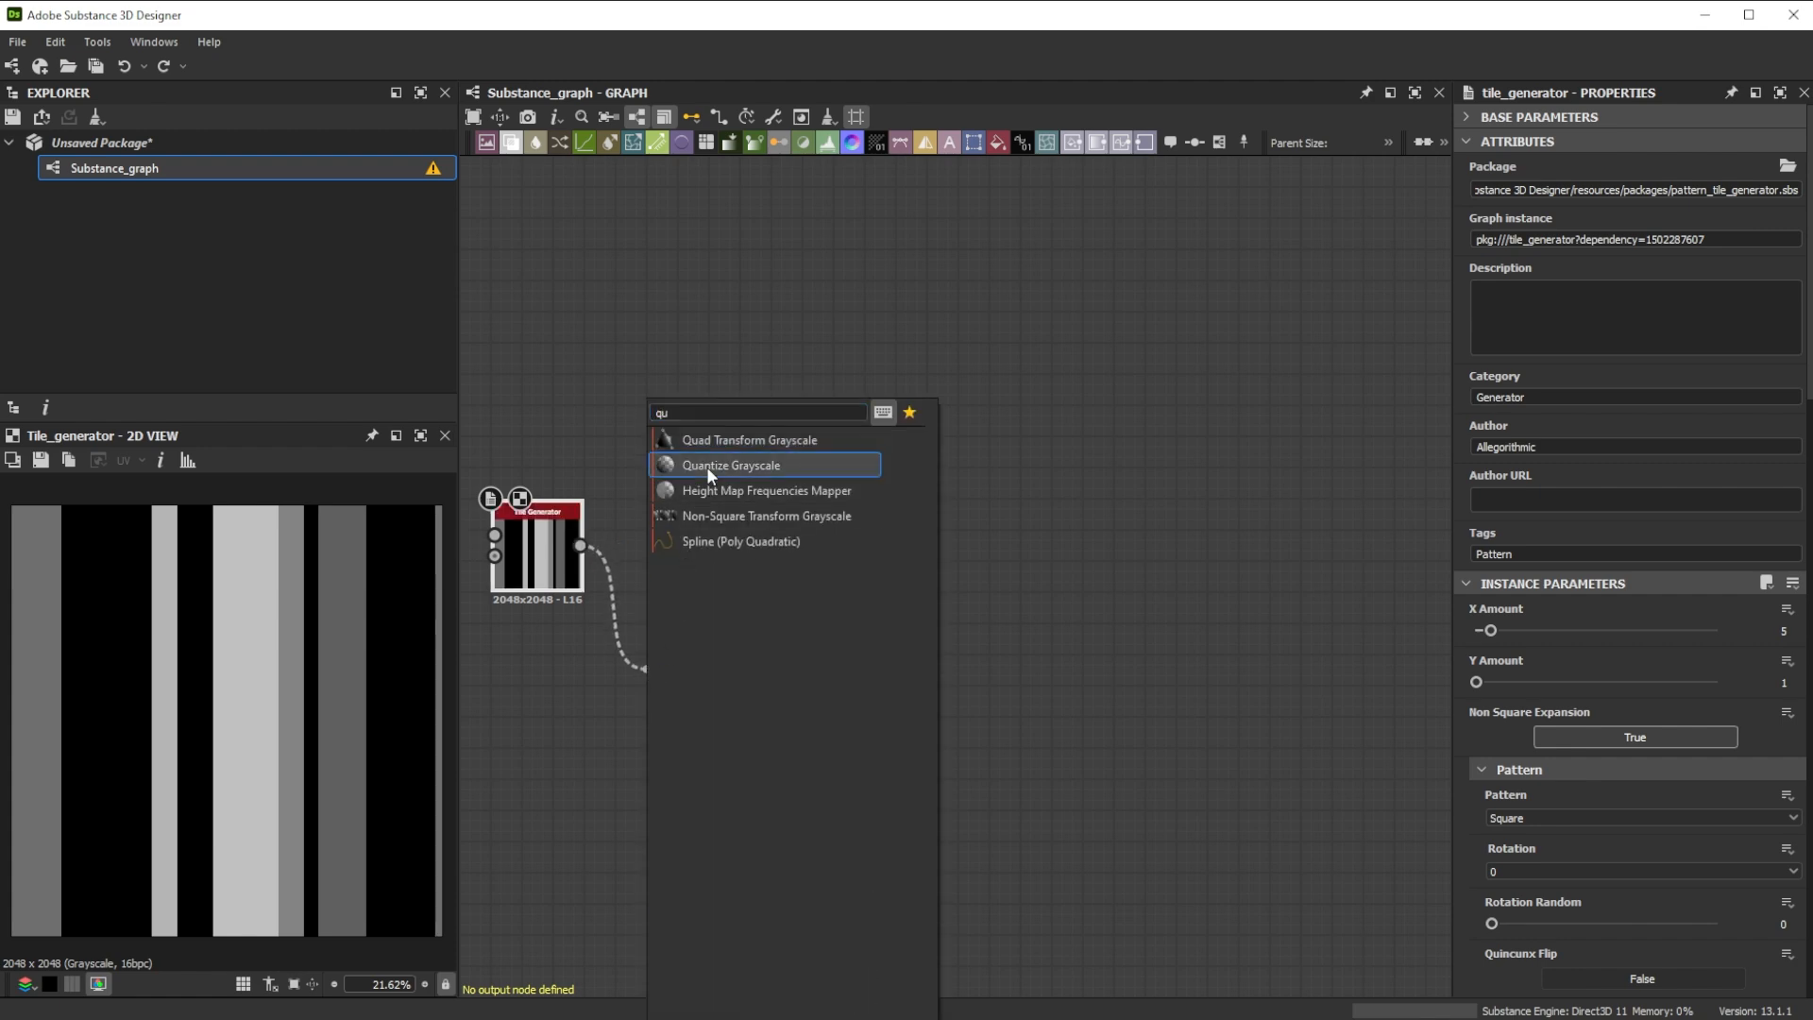
left_click(706, 467)
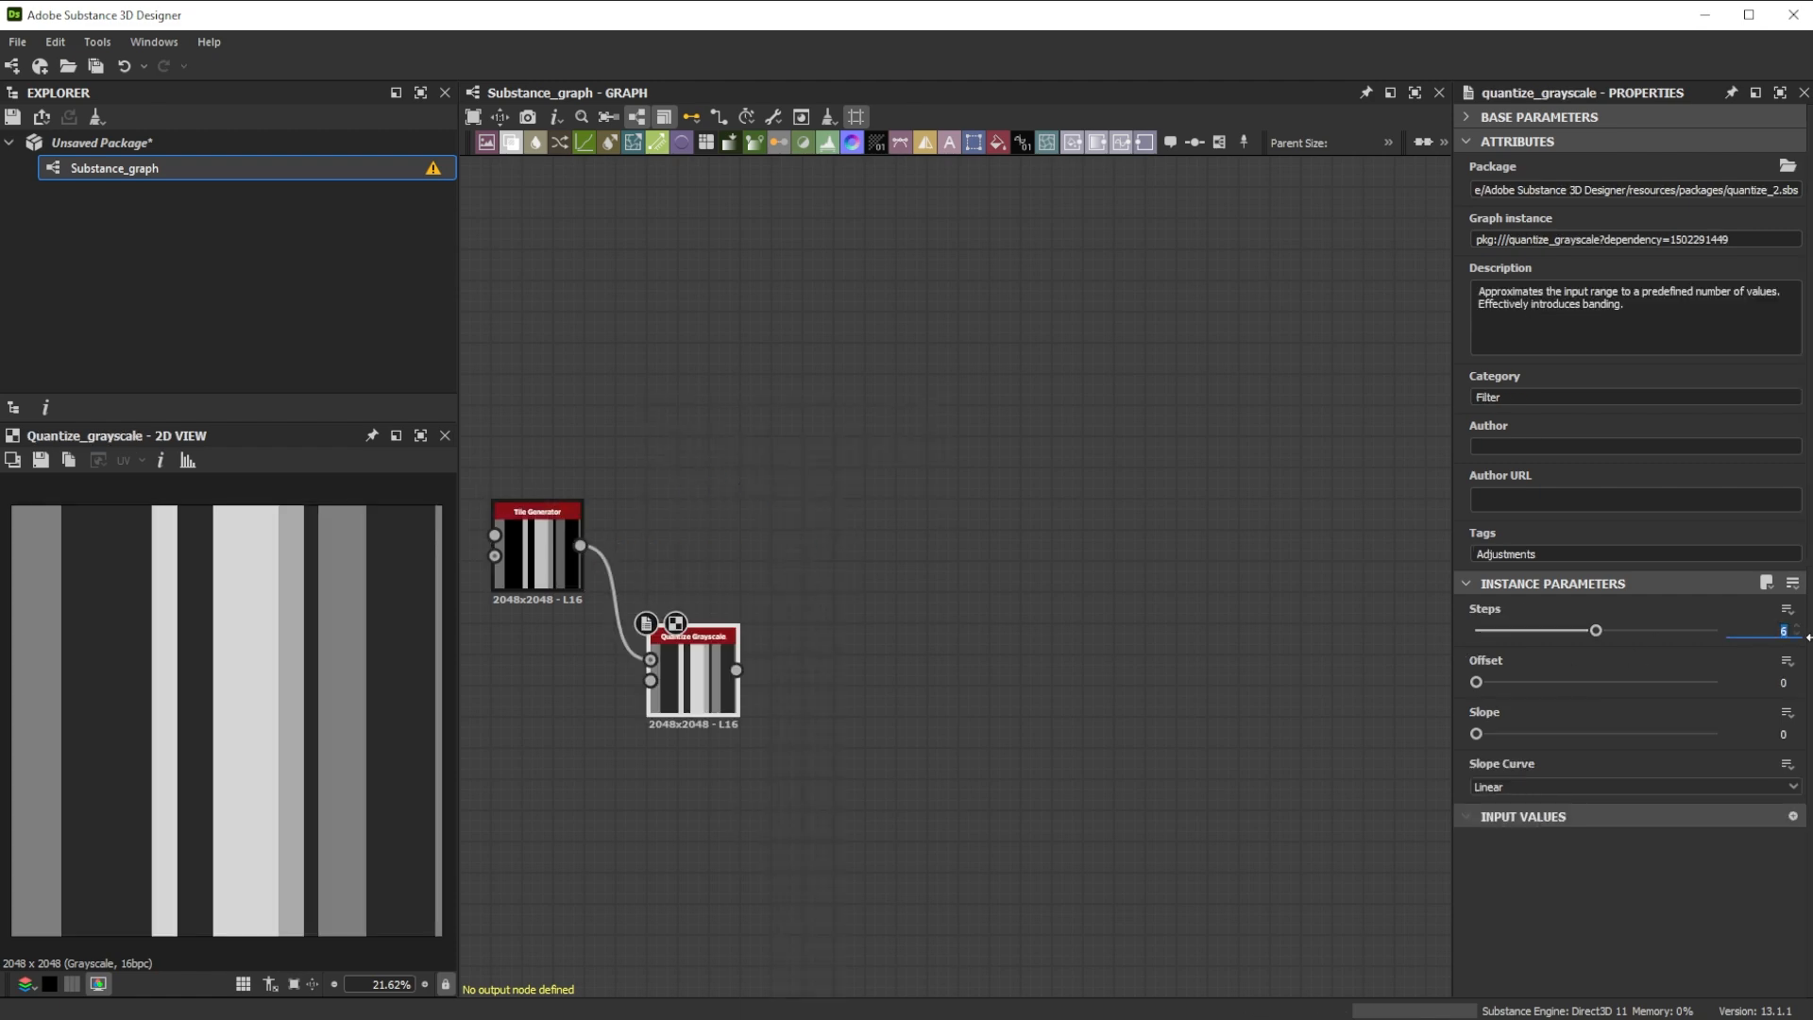
type("3")
key("Return")
- Add an Auto Levels node after the Quantize Grayscale node
key("space")
type("a")
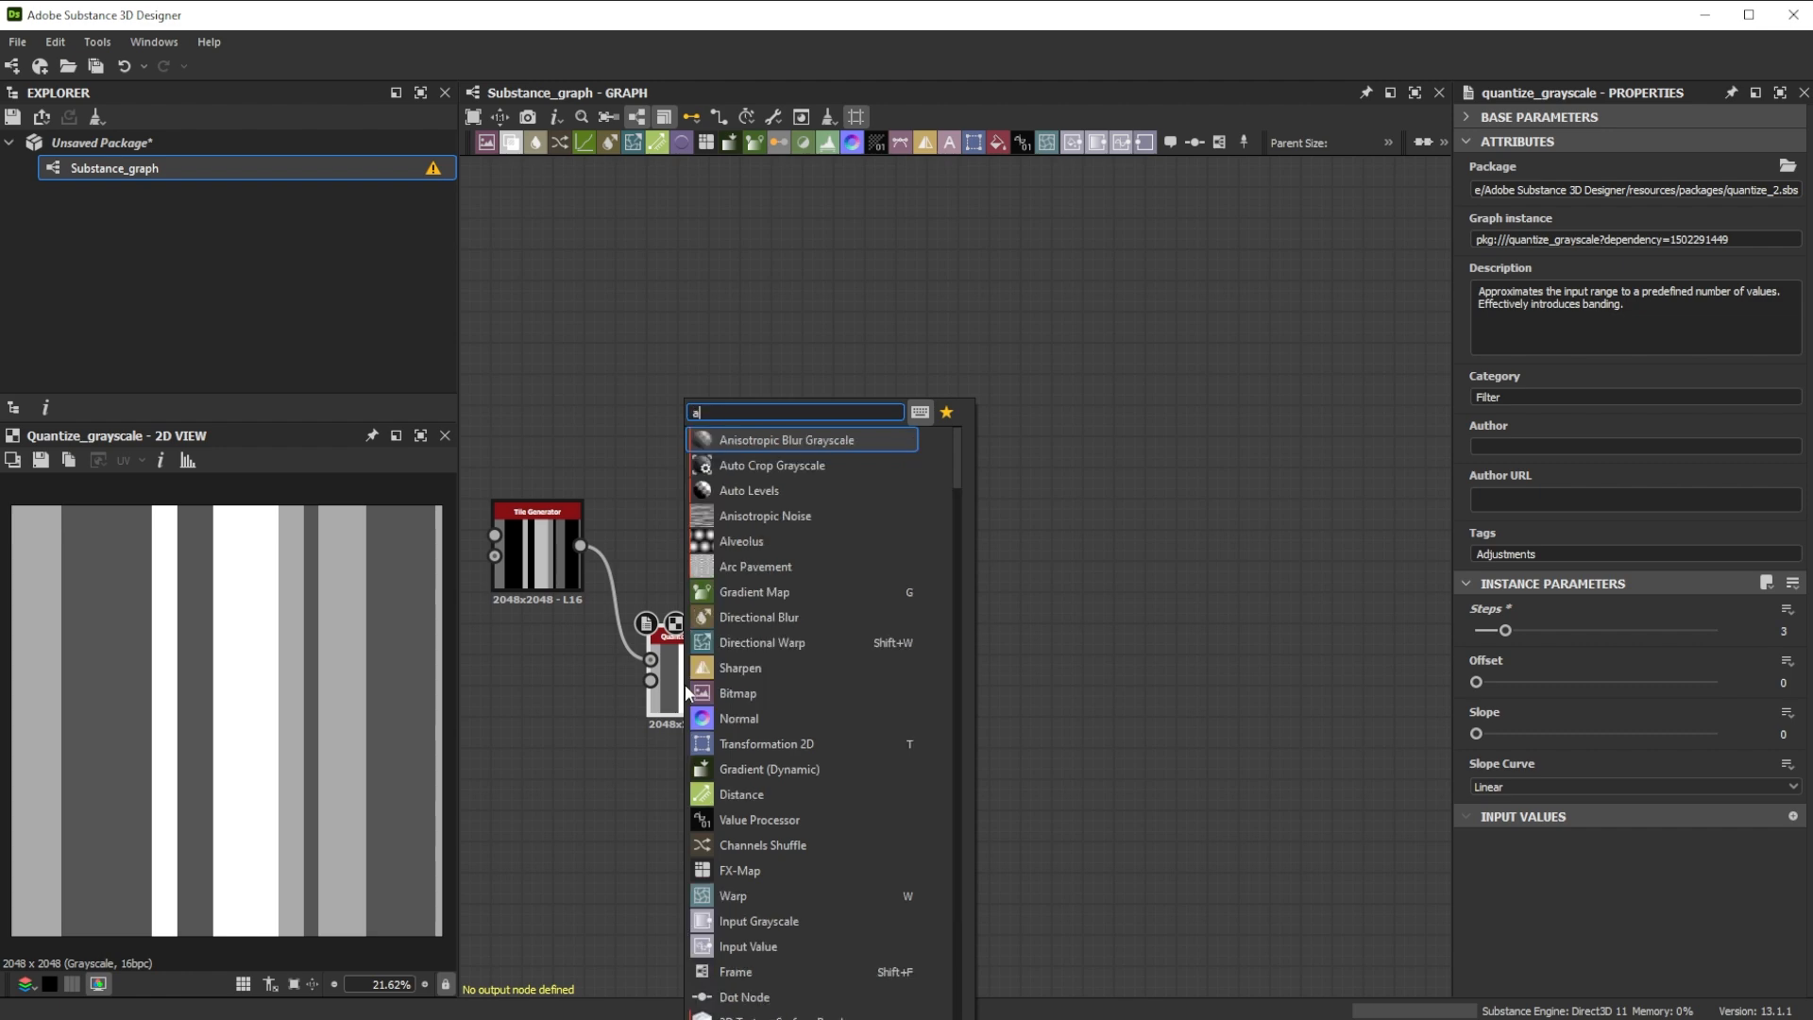
type("u")
left_click(726, 467)
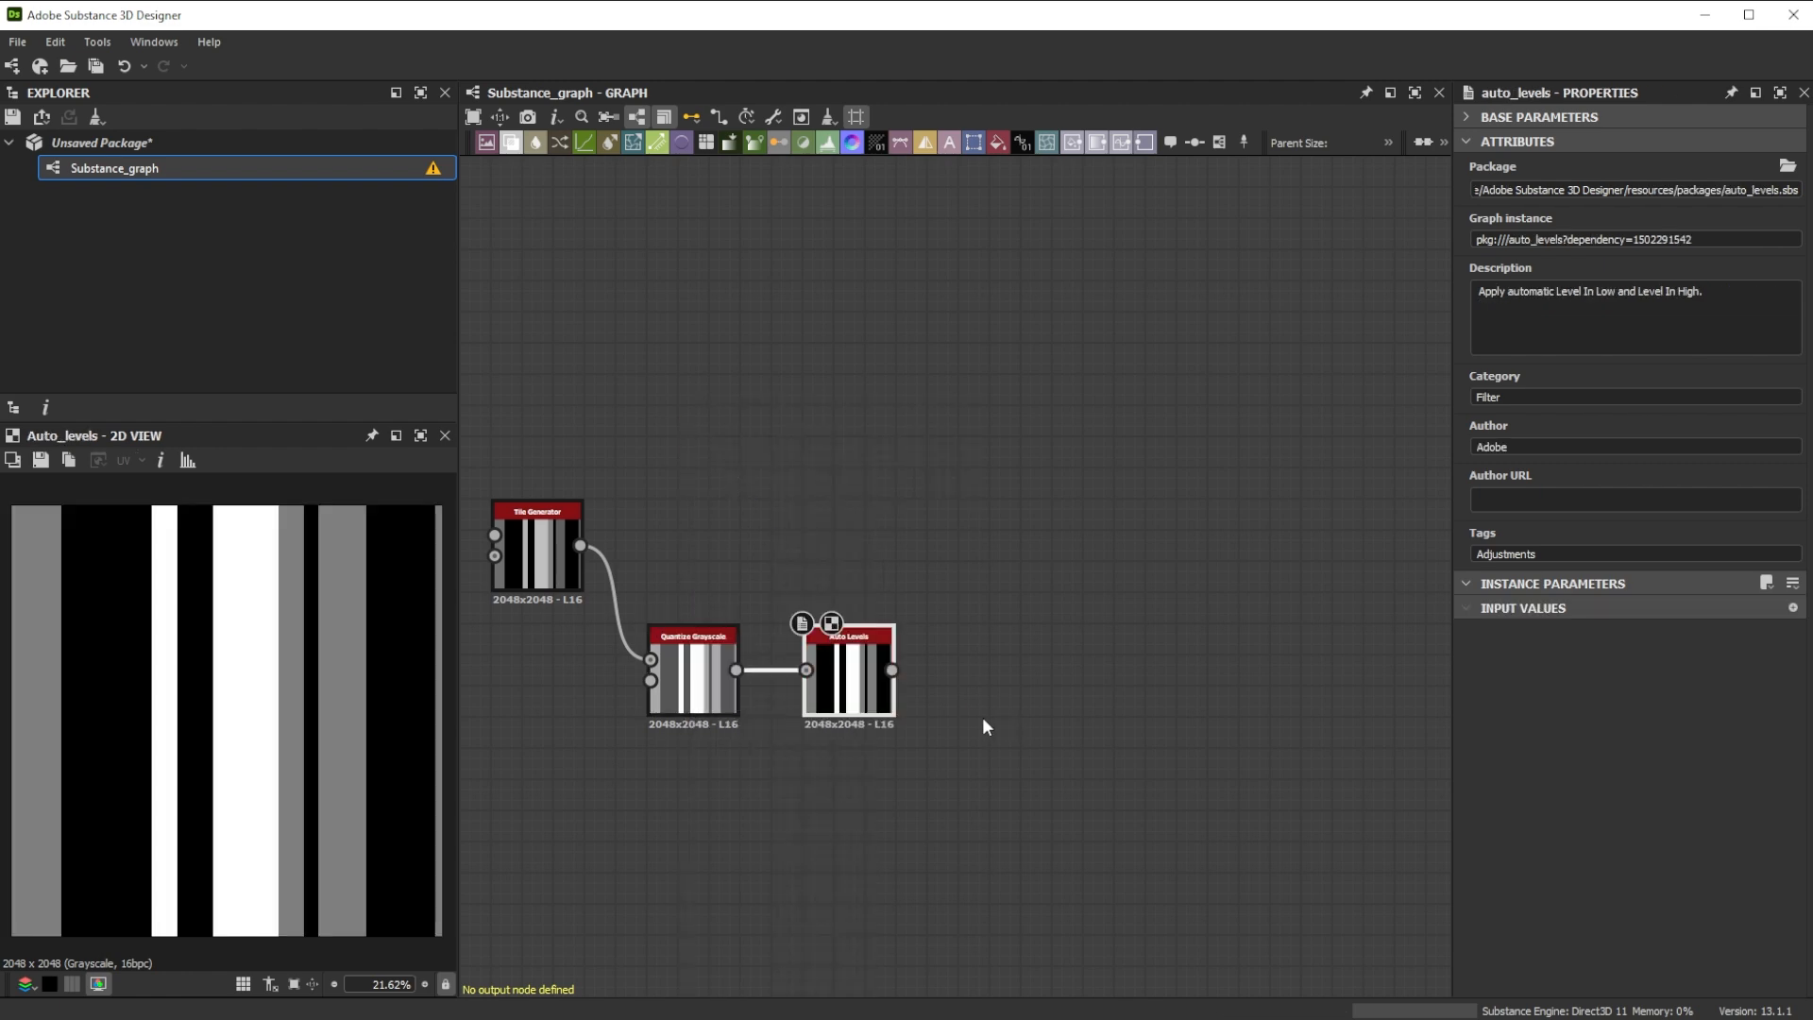
- Connect a Histogram Select node to the Auto Levels output and set its Contrast to 1
left_click_drag(892, 671, 957, 547)
type("his")
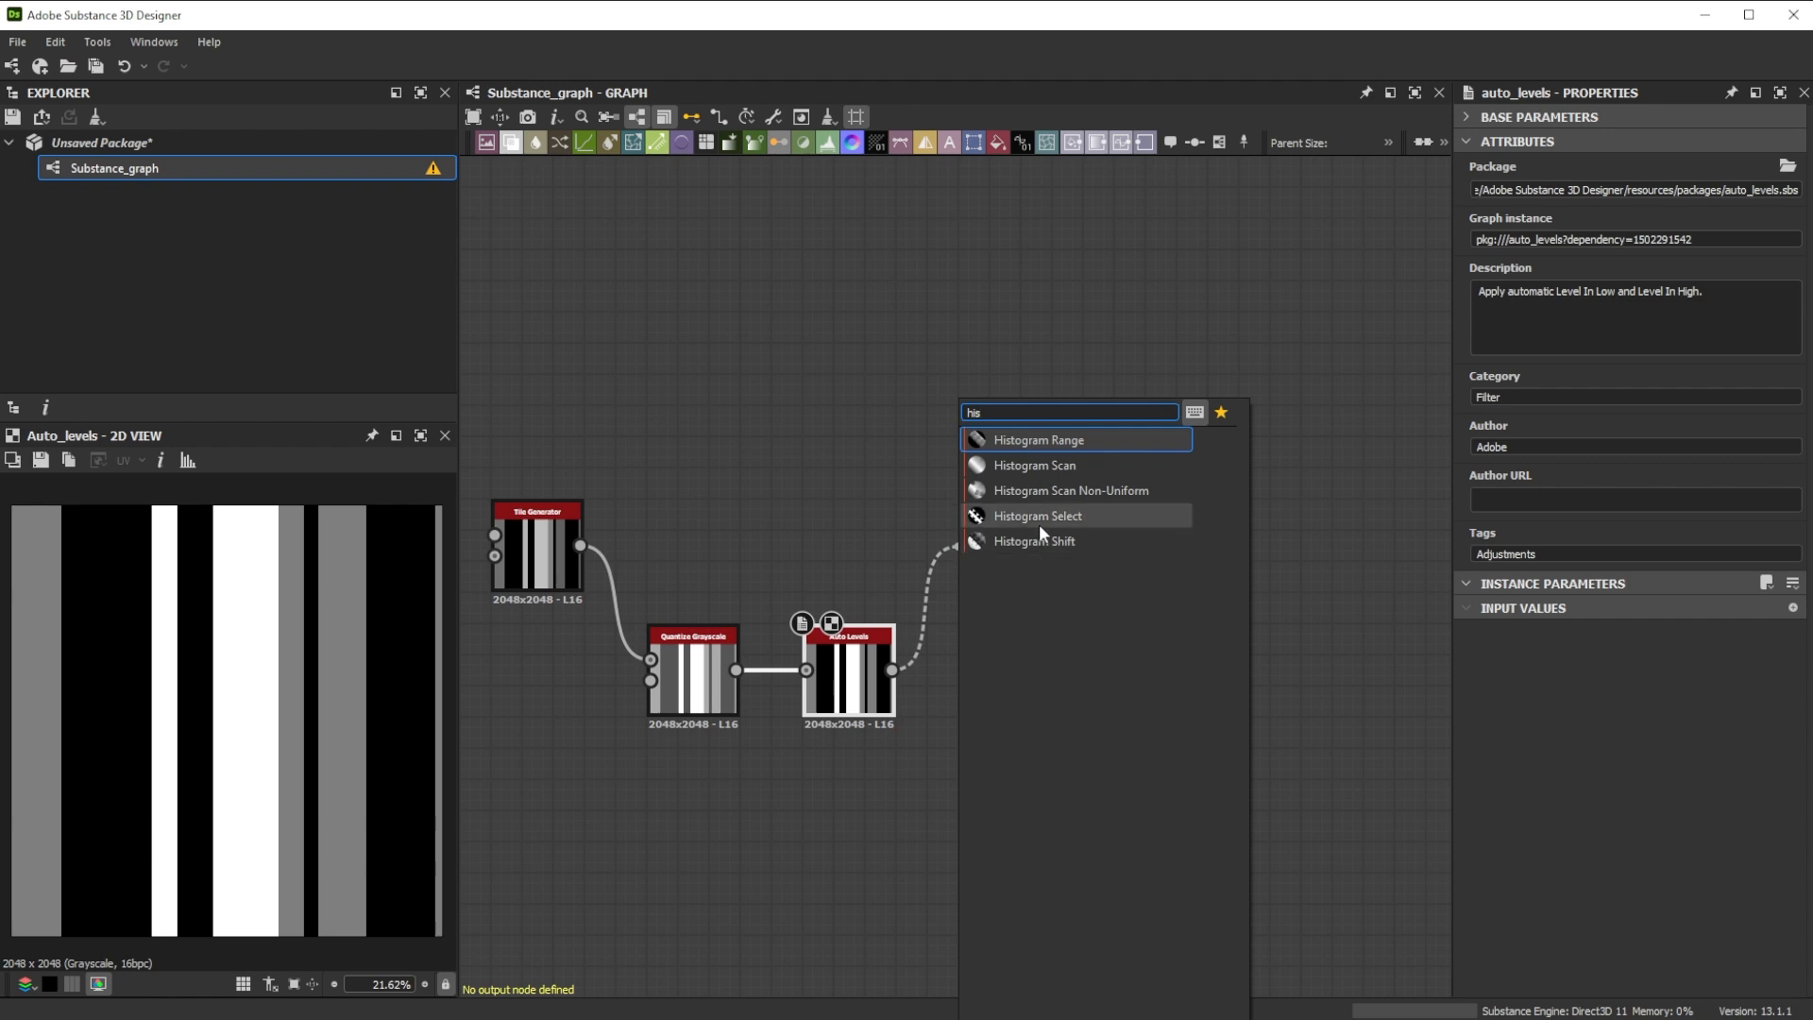
left_click(1039, 542)
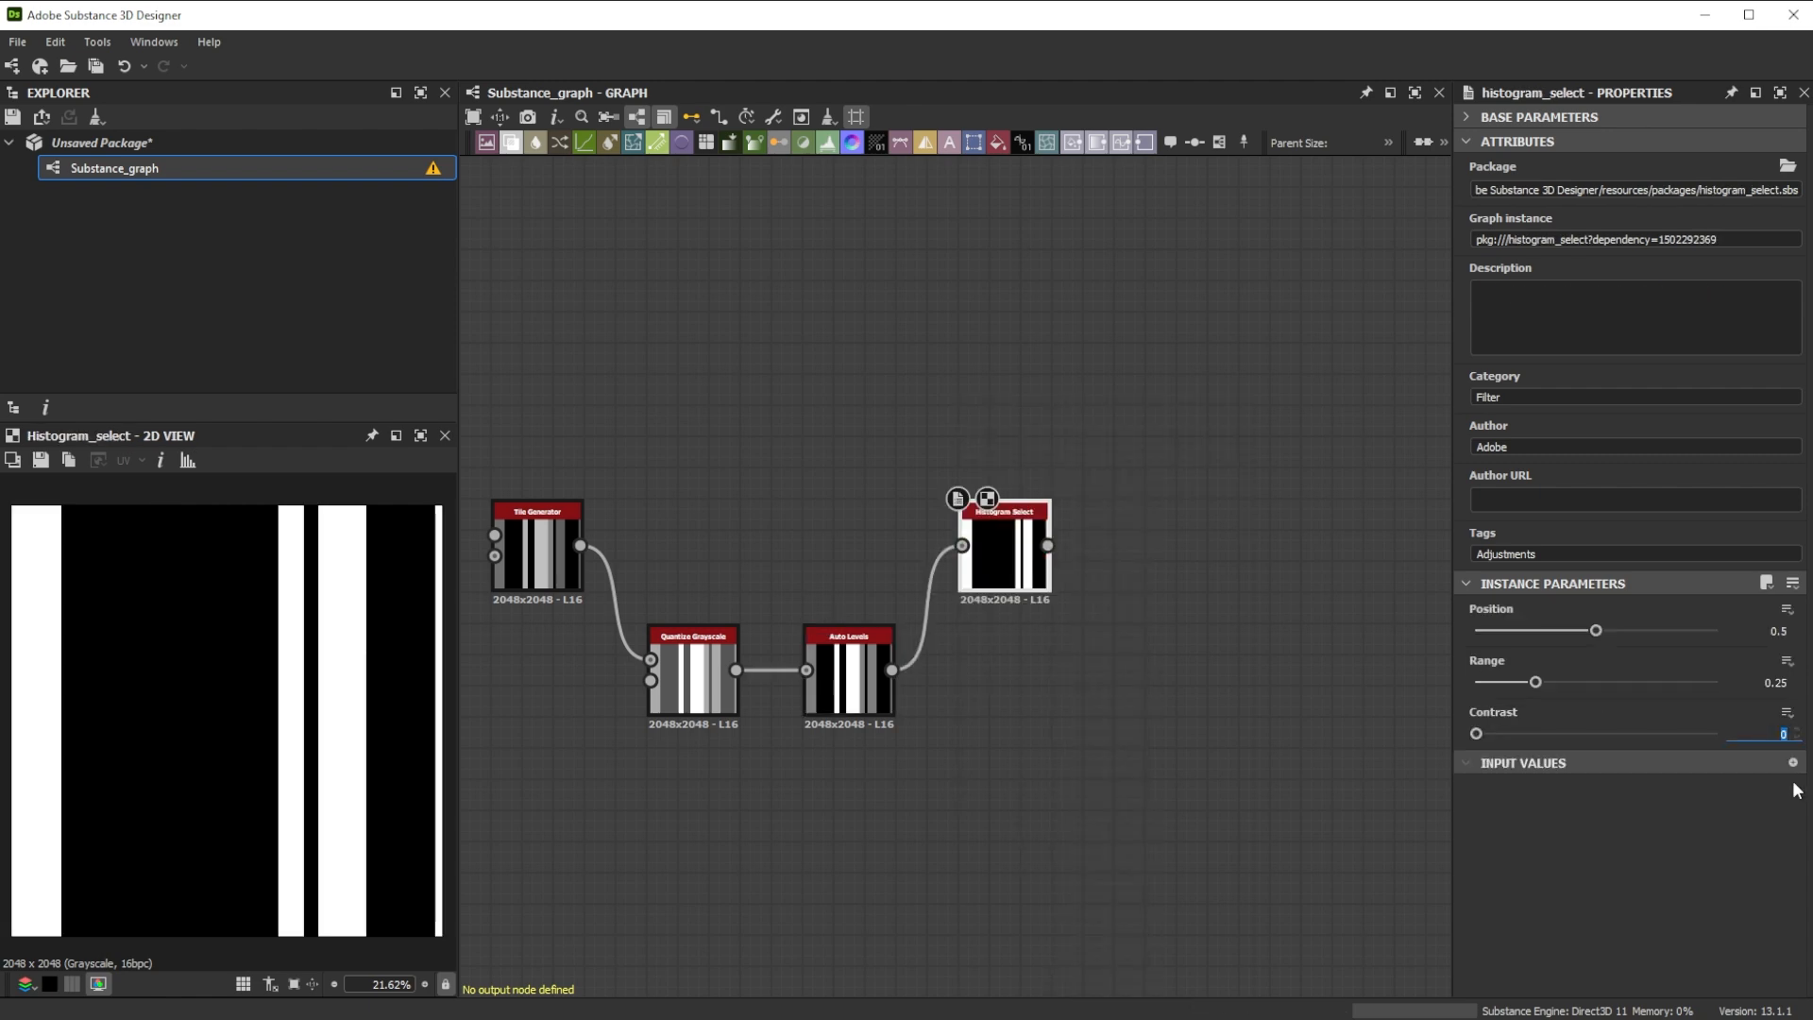
type("1")
key("Return")
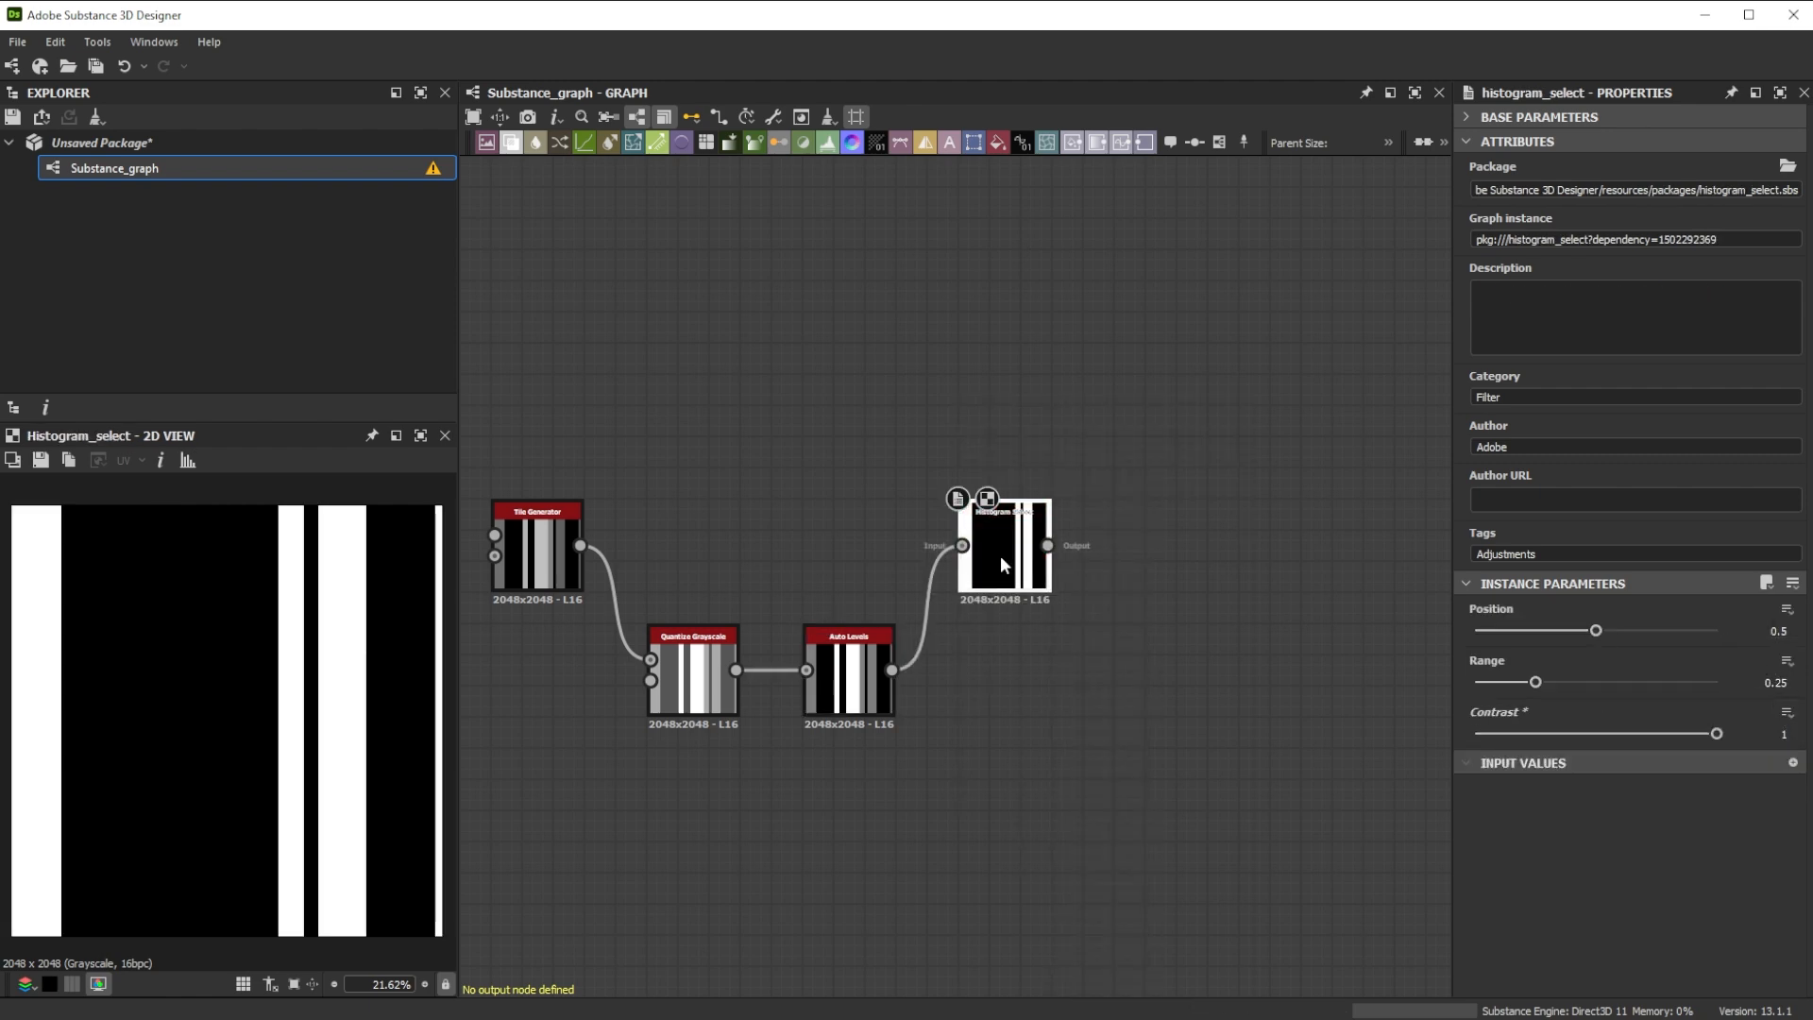
- Duplicate the Histogram Select node below the original and set the copy's Position to 0
key("ctrl+d")
left_click_drag(1002, 561, 999, 685)
double_click(999, 685)
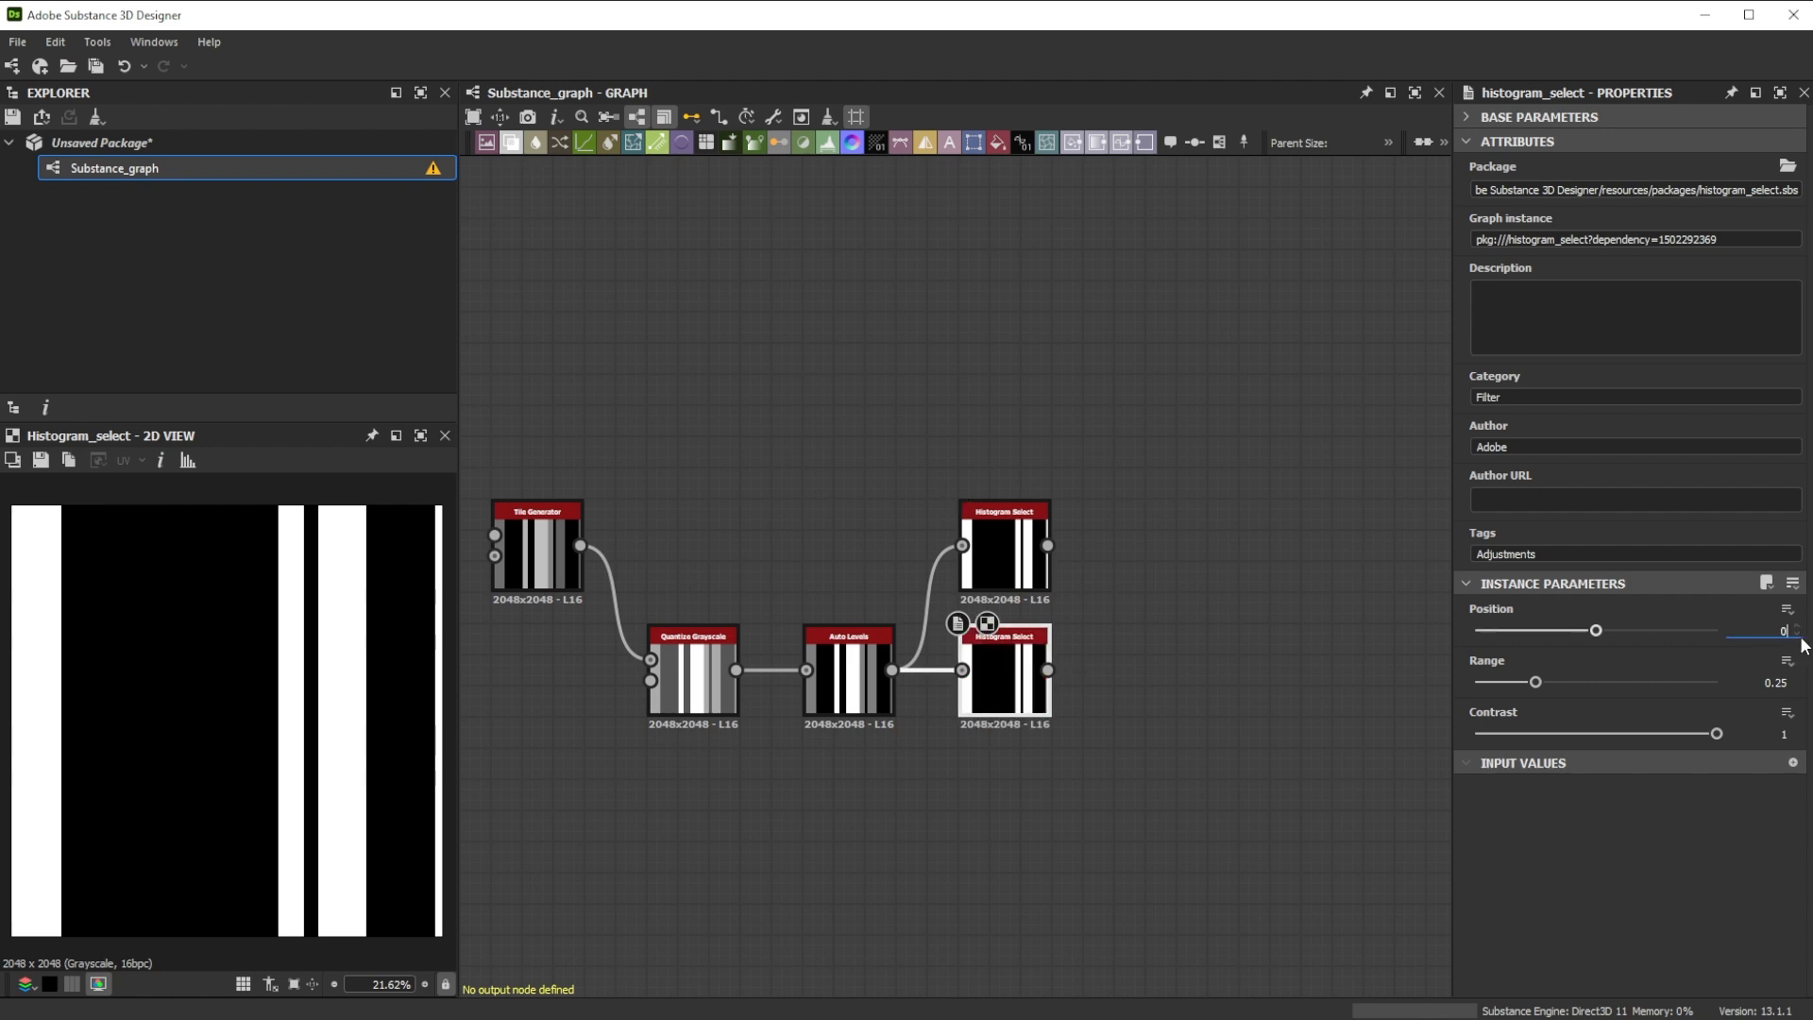
key("Return")
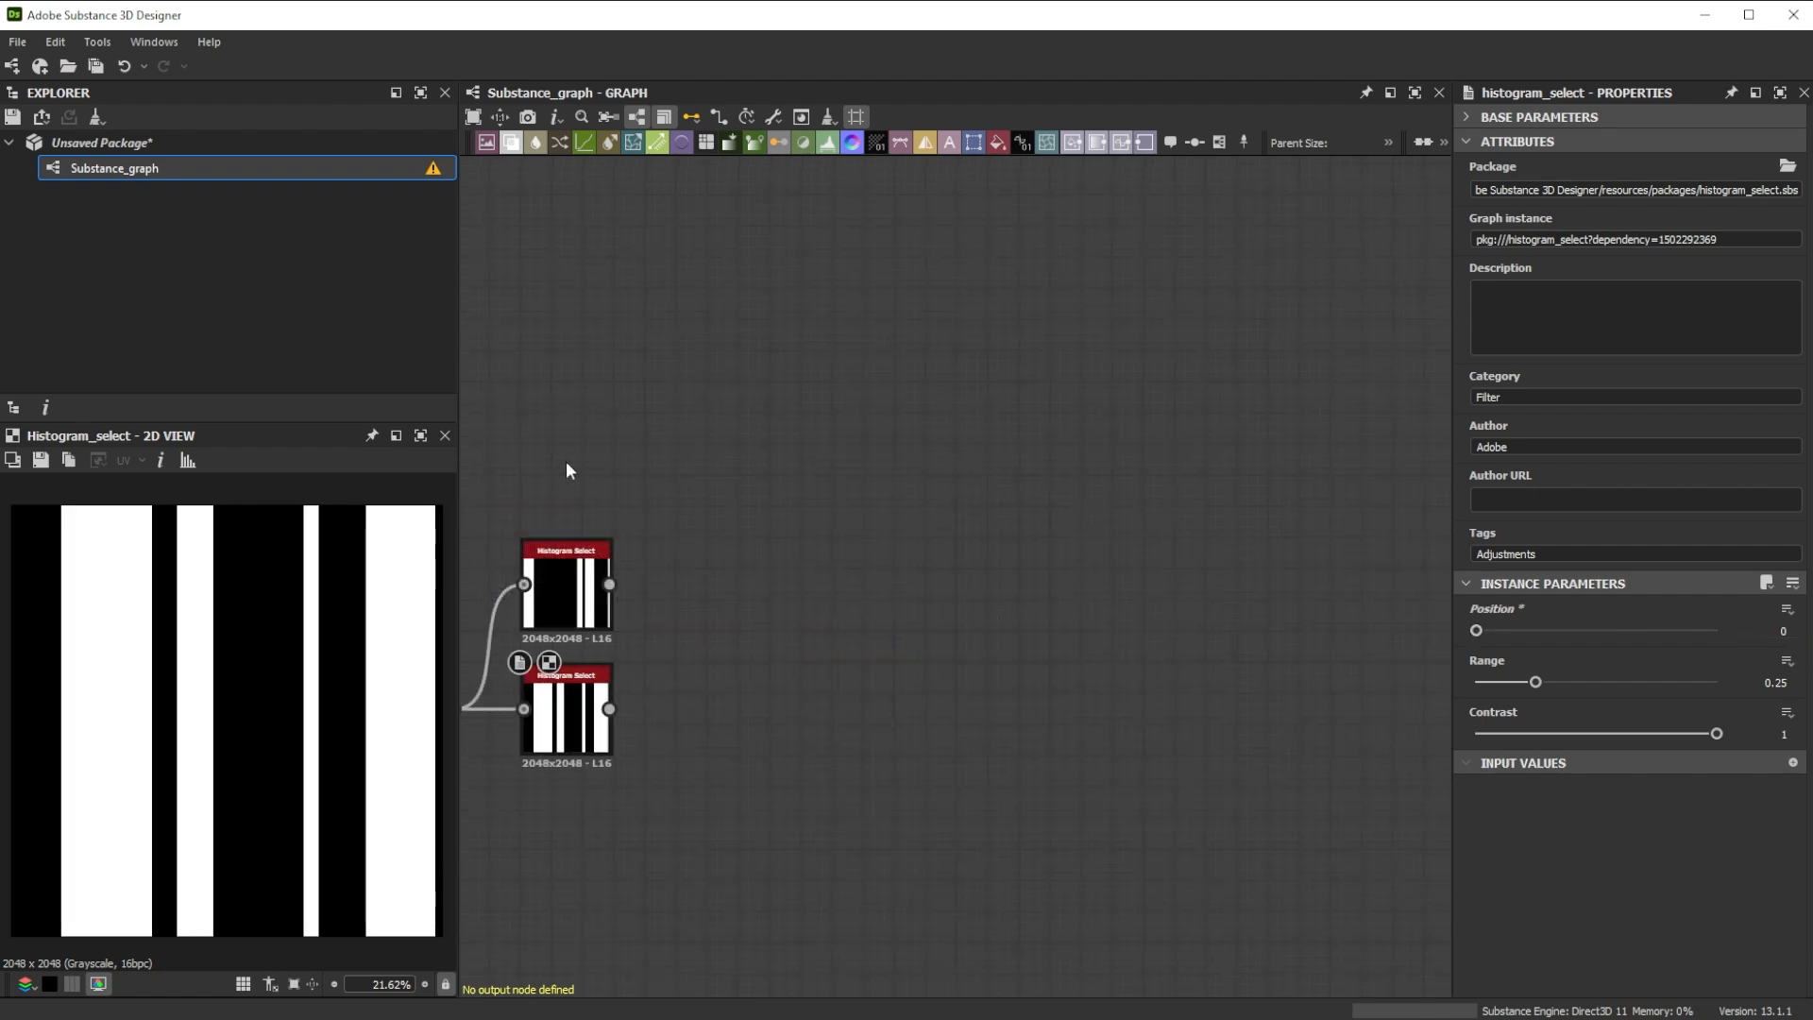
- Add a Uniform Color node above the two Histogram Select nodes
key("space")
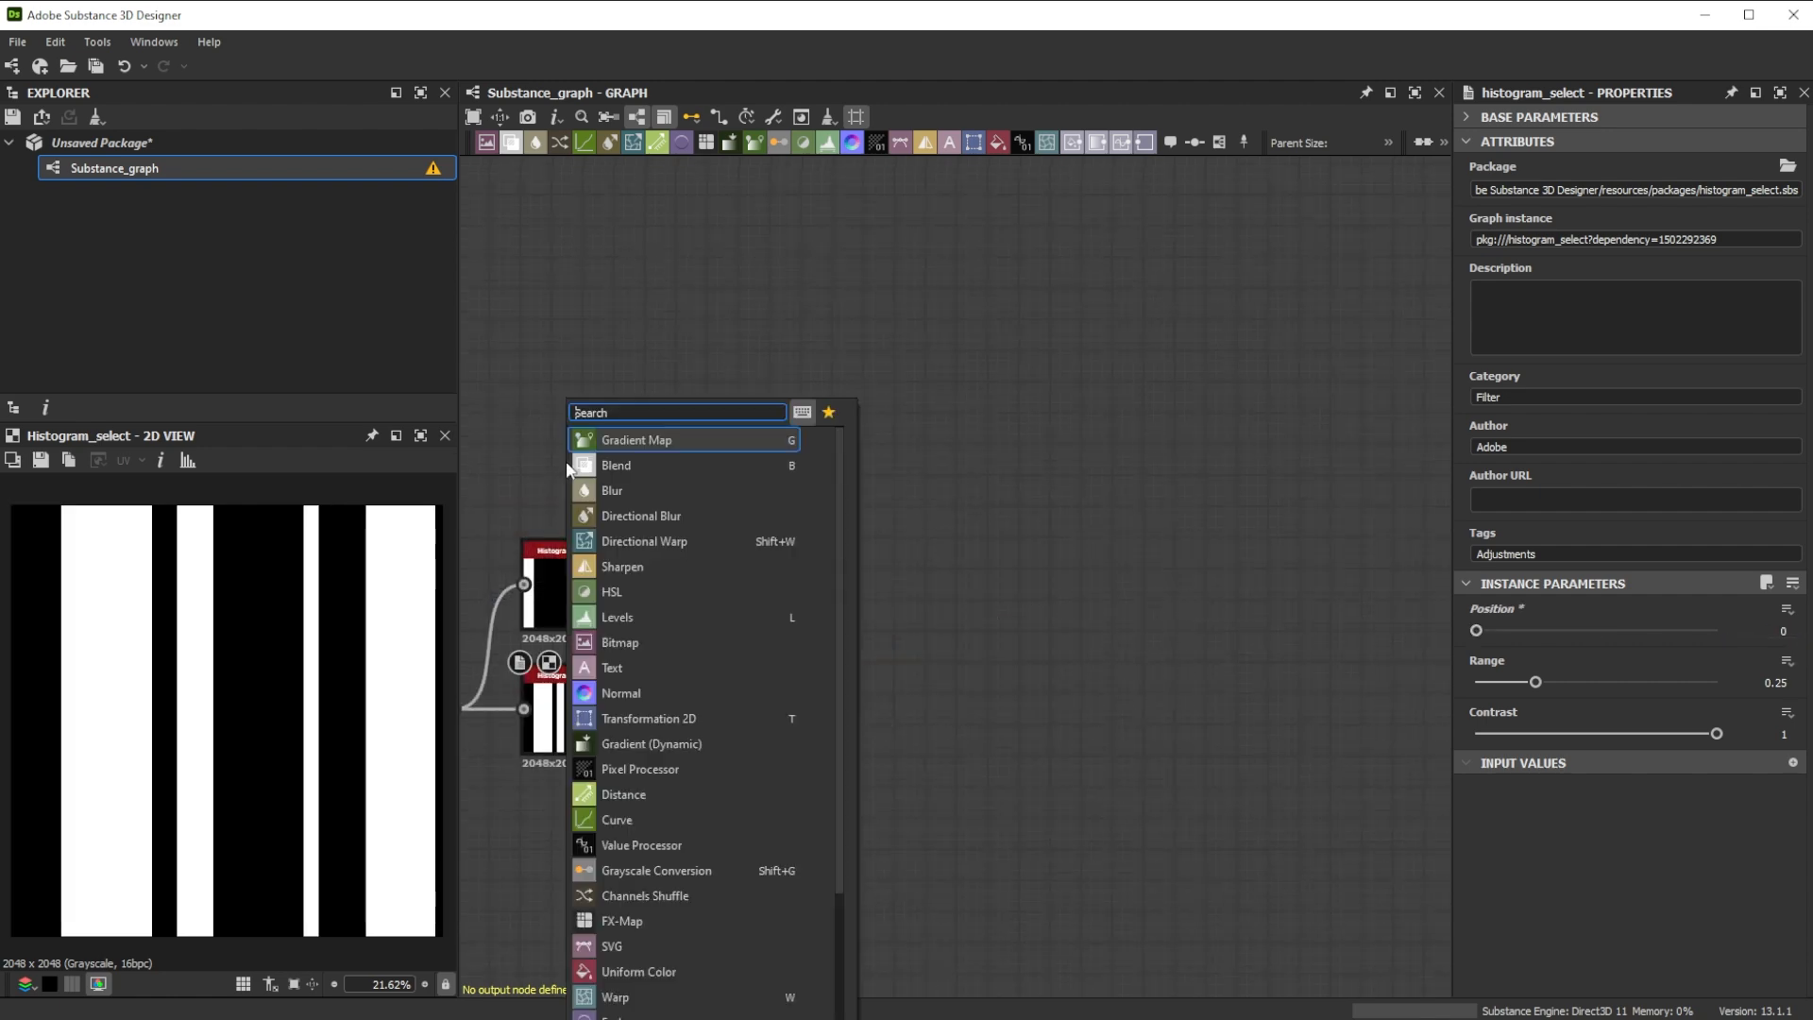
type("unif")
left_click(611, 444)
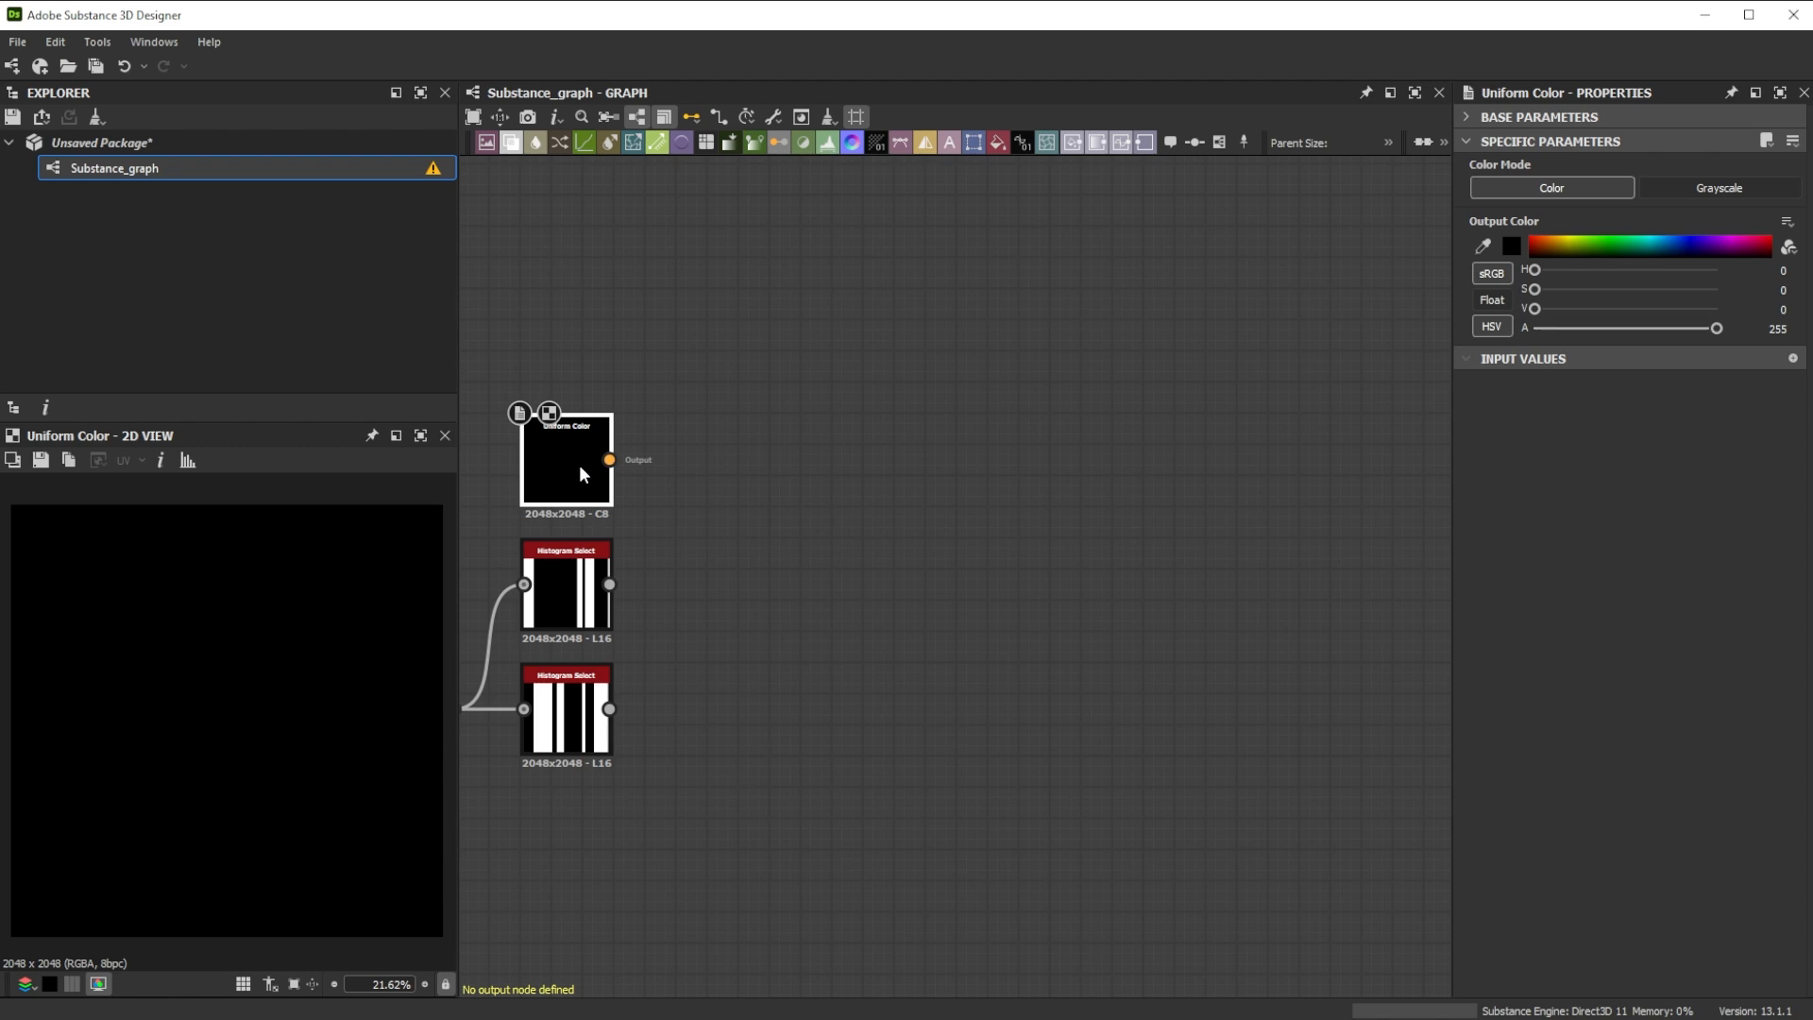
- Chain two Blend nodes after the Uniform Color node through their Background inputs
key("space")
type("bl")
left_click(614, 440)
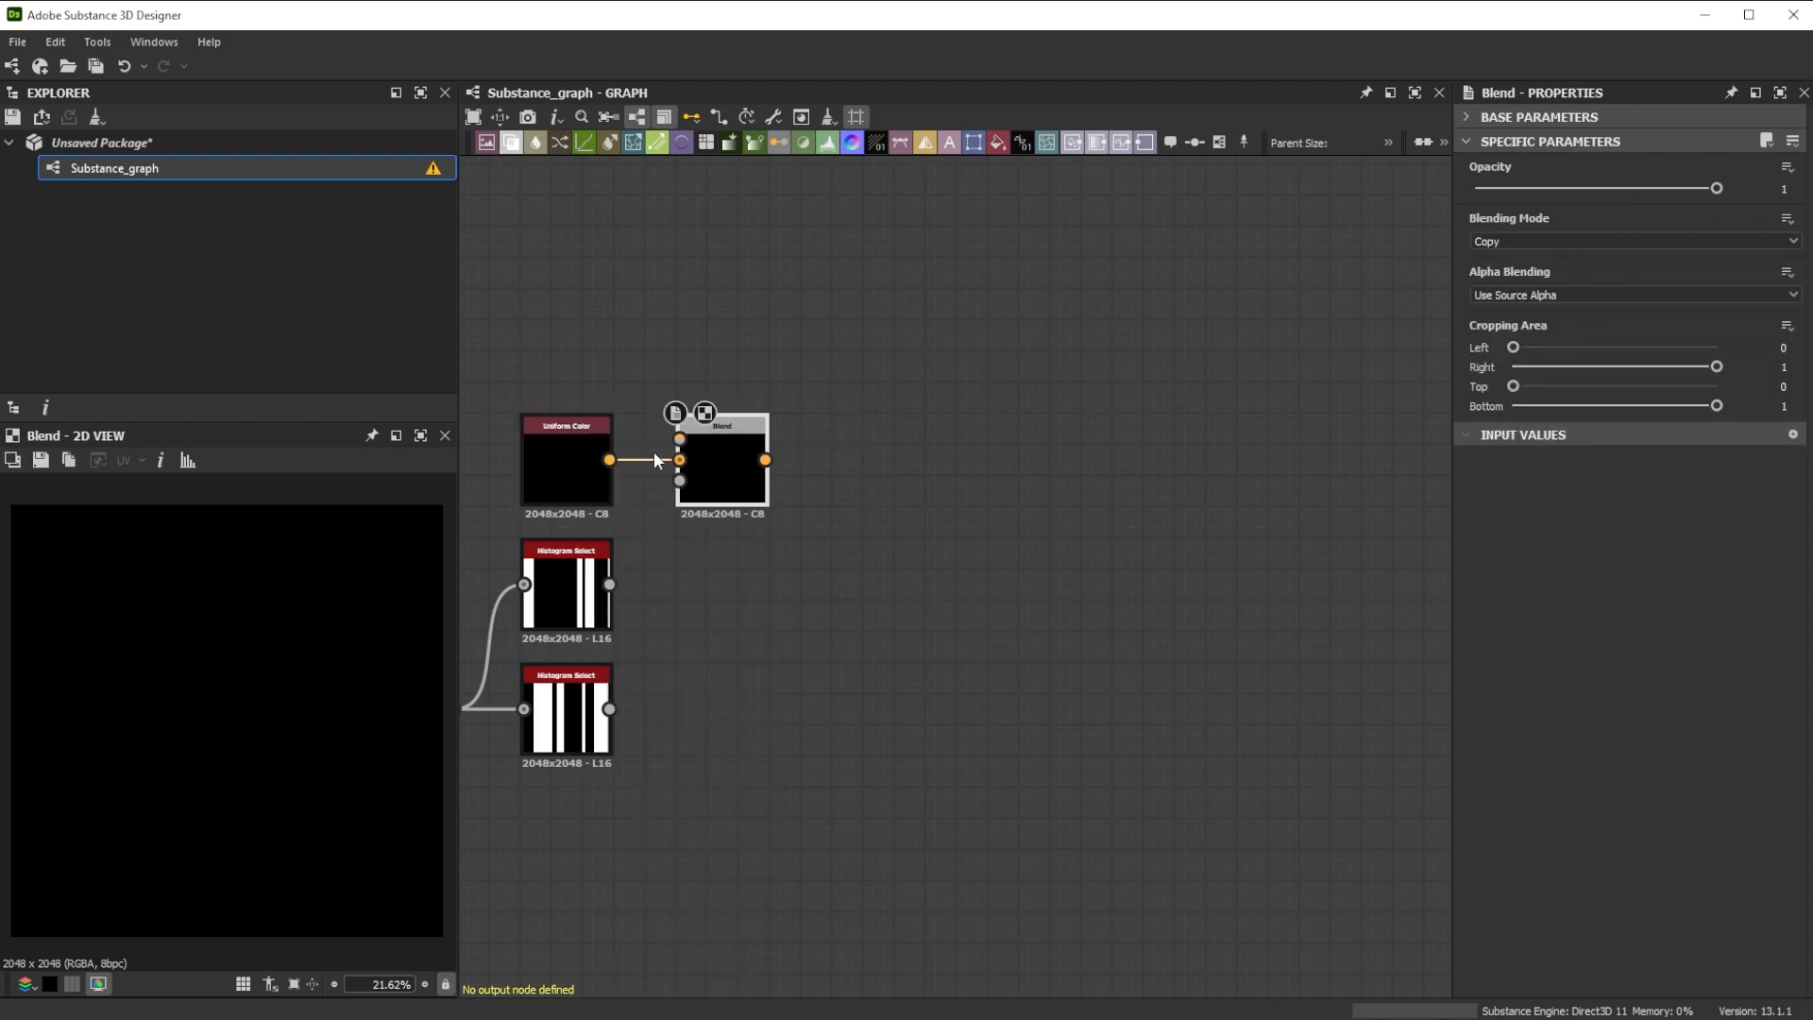
key("space")
type("bl")
left_click(753, 436)
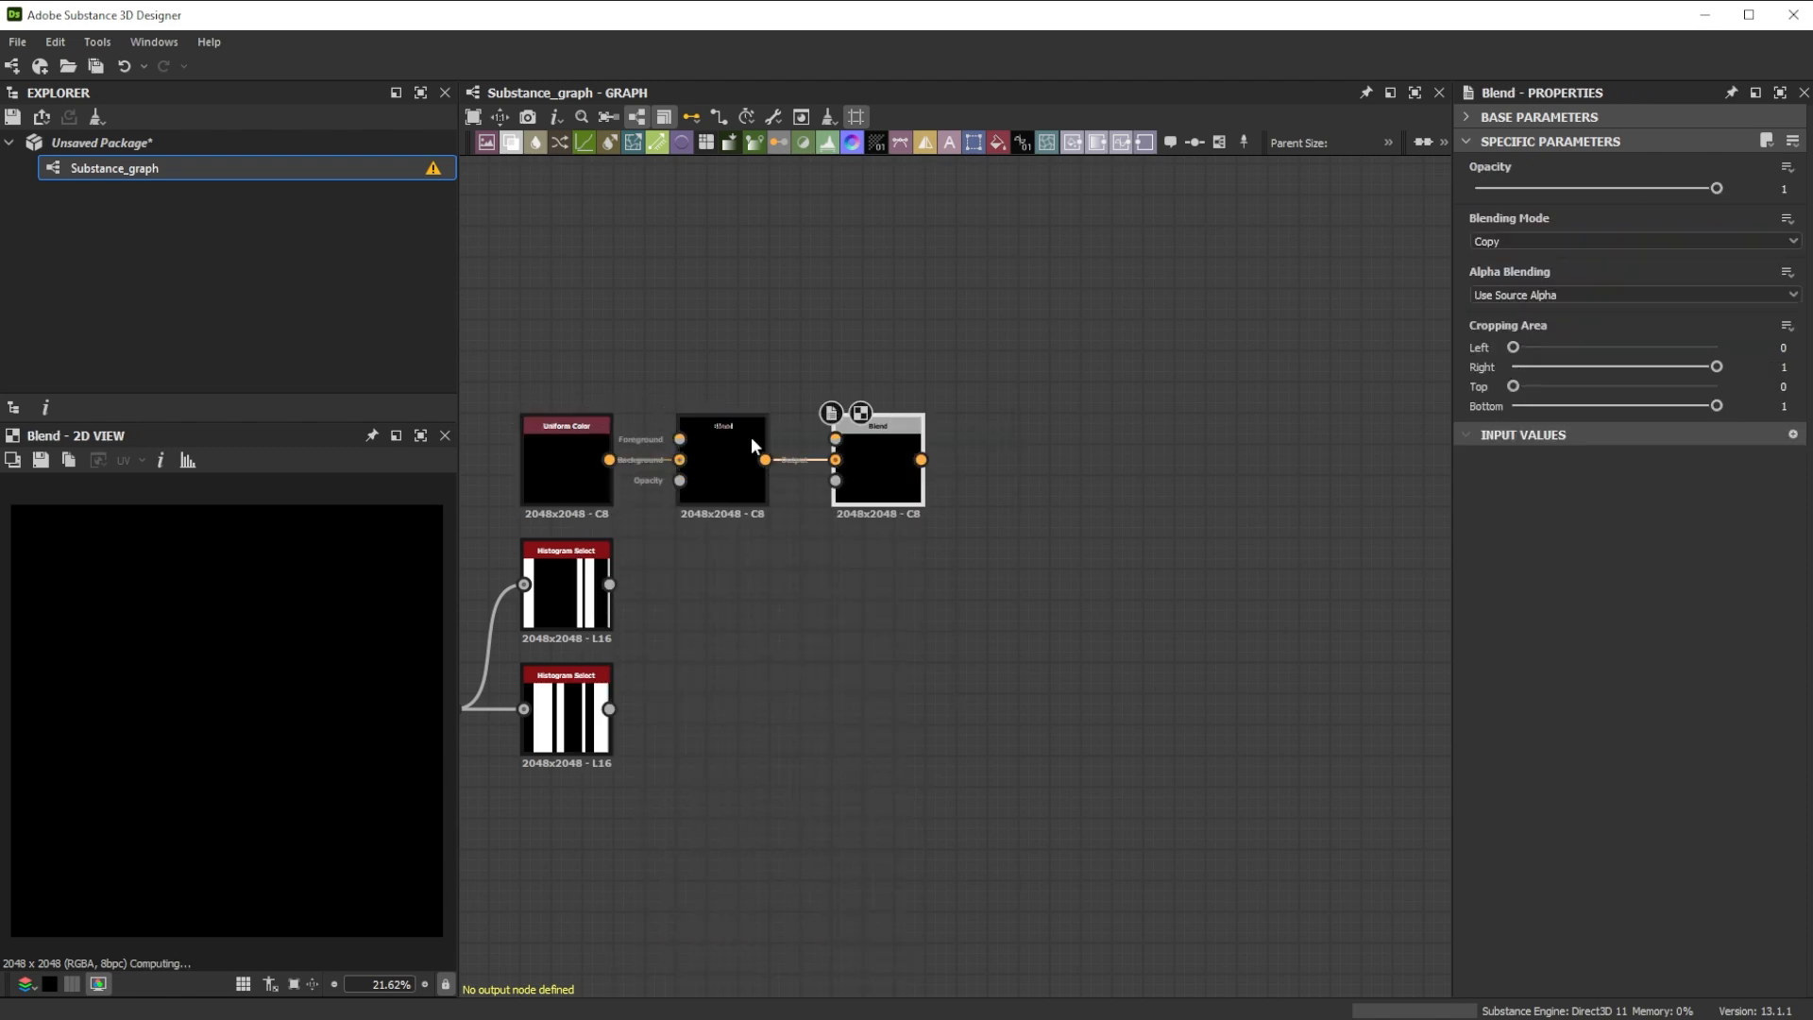
- Duplicate the Uniform Color node twice above the original and connect each copy to the Foreground of one Blend node
left_click(565, 469)
left_click_drag(565, 468, 569, 227)
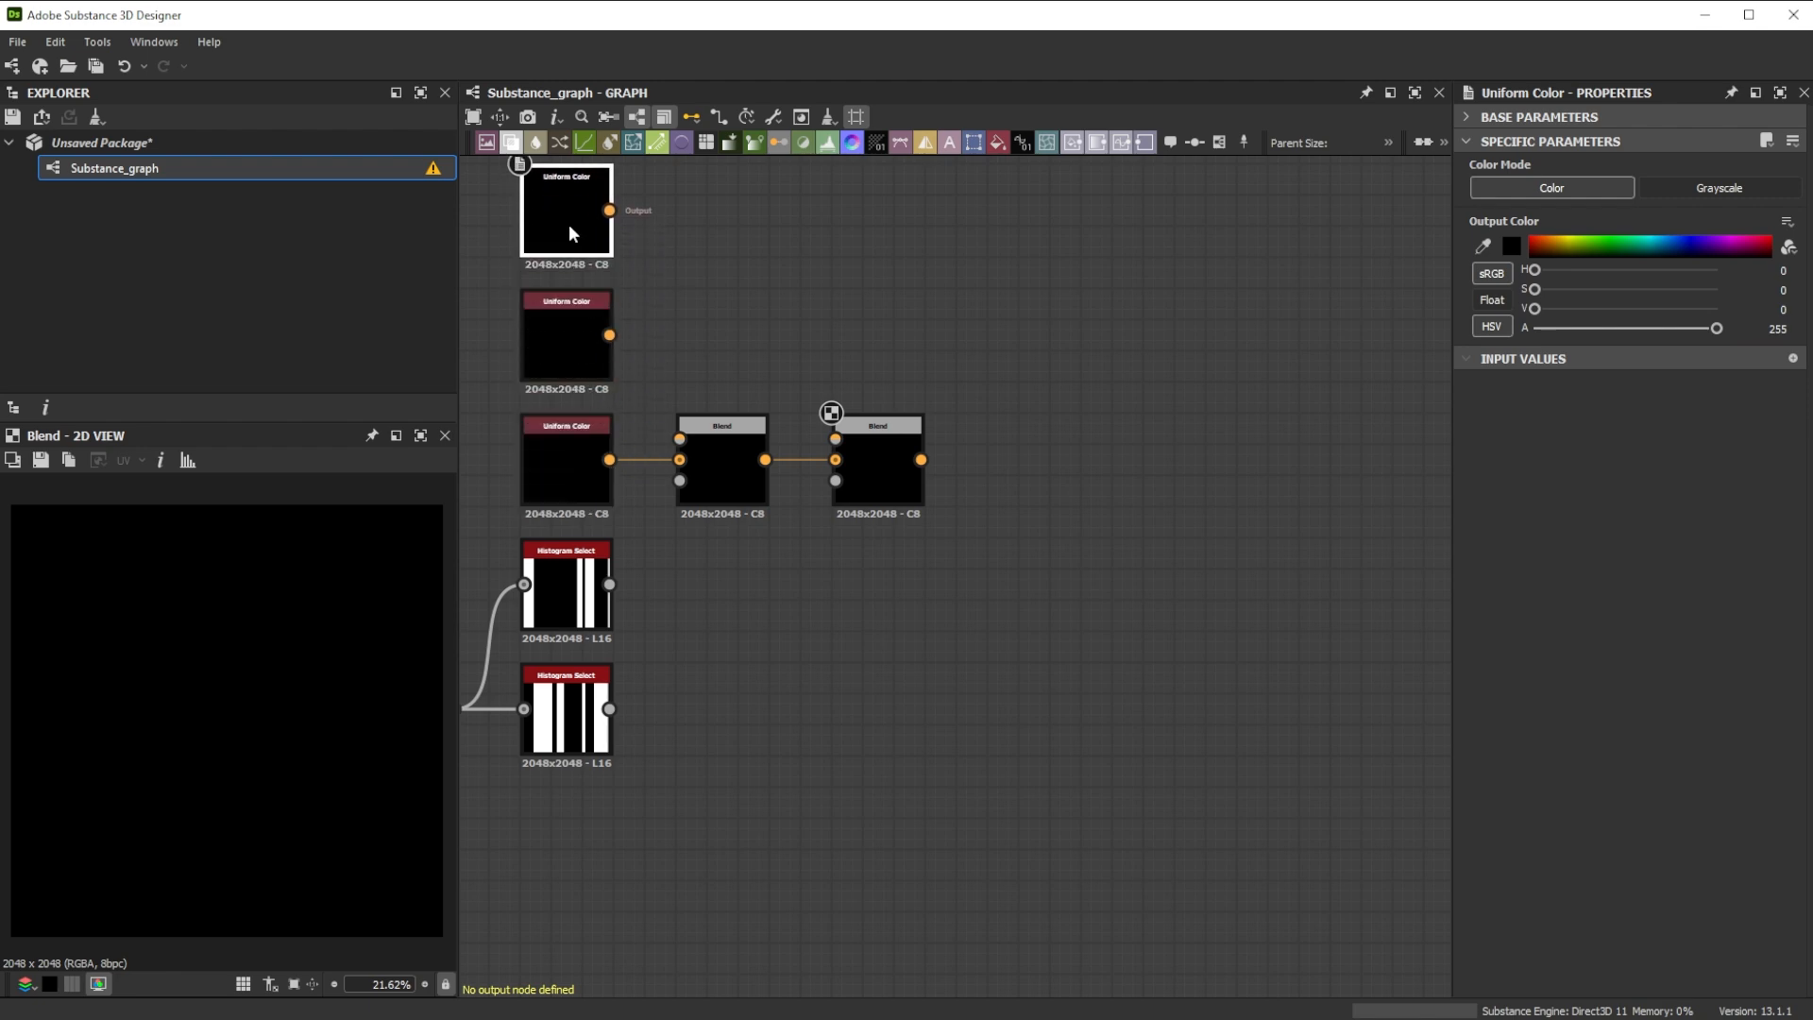
left_click_drag(610, 335, 679, 438)
left_click_drag(609, 209, 833, 437)
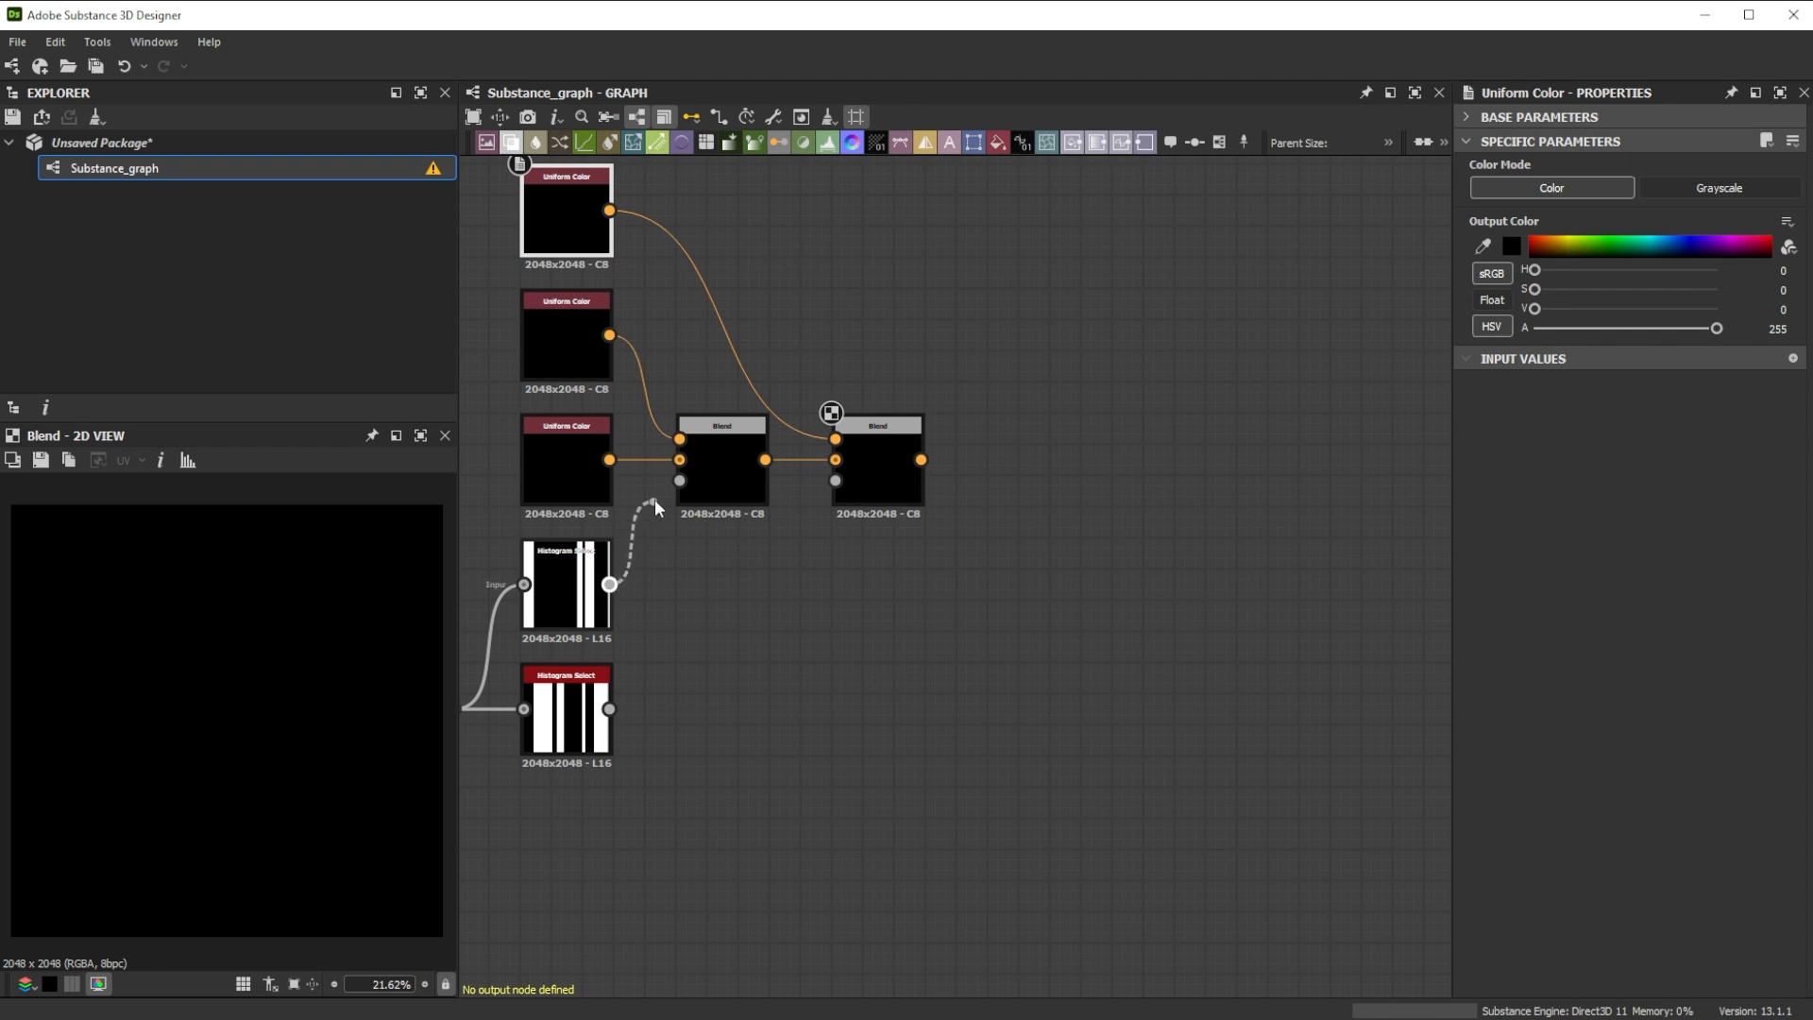
- Connect the upper Histogram Select to the first Blend's Opacity input and the lower one to the second Blend's
left_click_drag(655, 499, 667, 486)
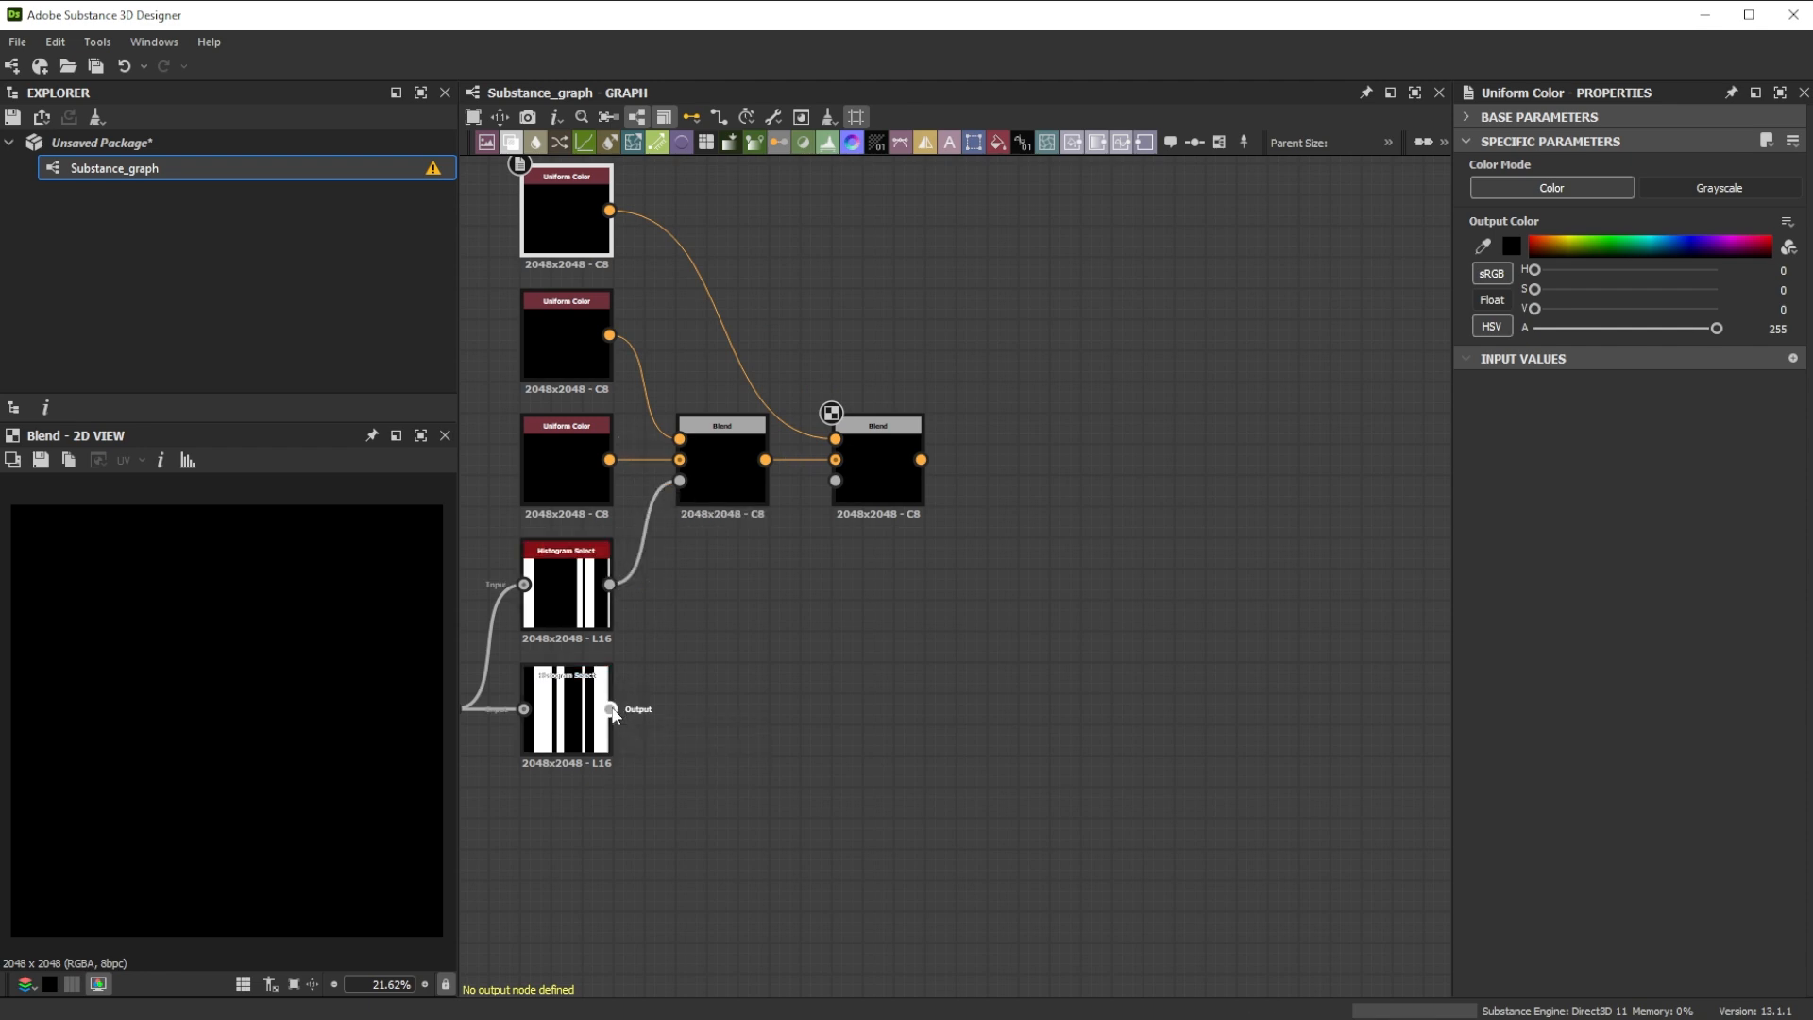
left_click_drag(846, 588, 865, 492)
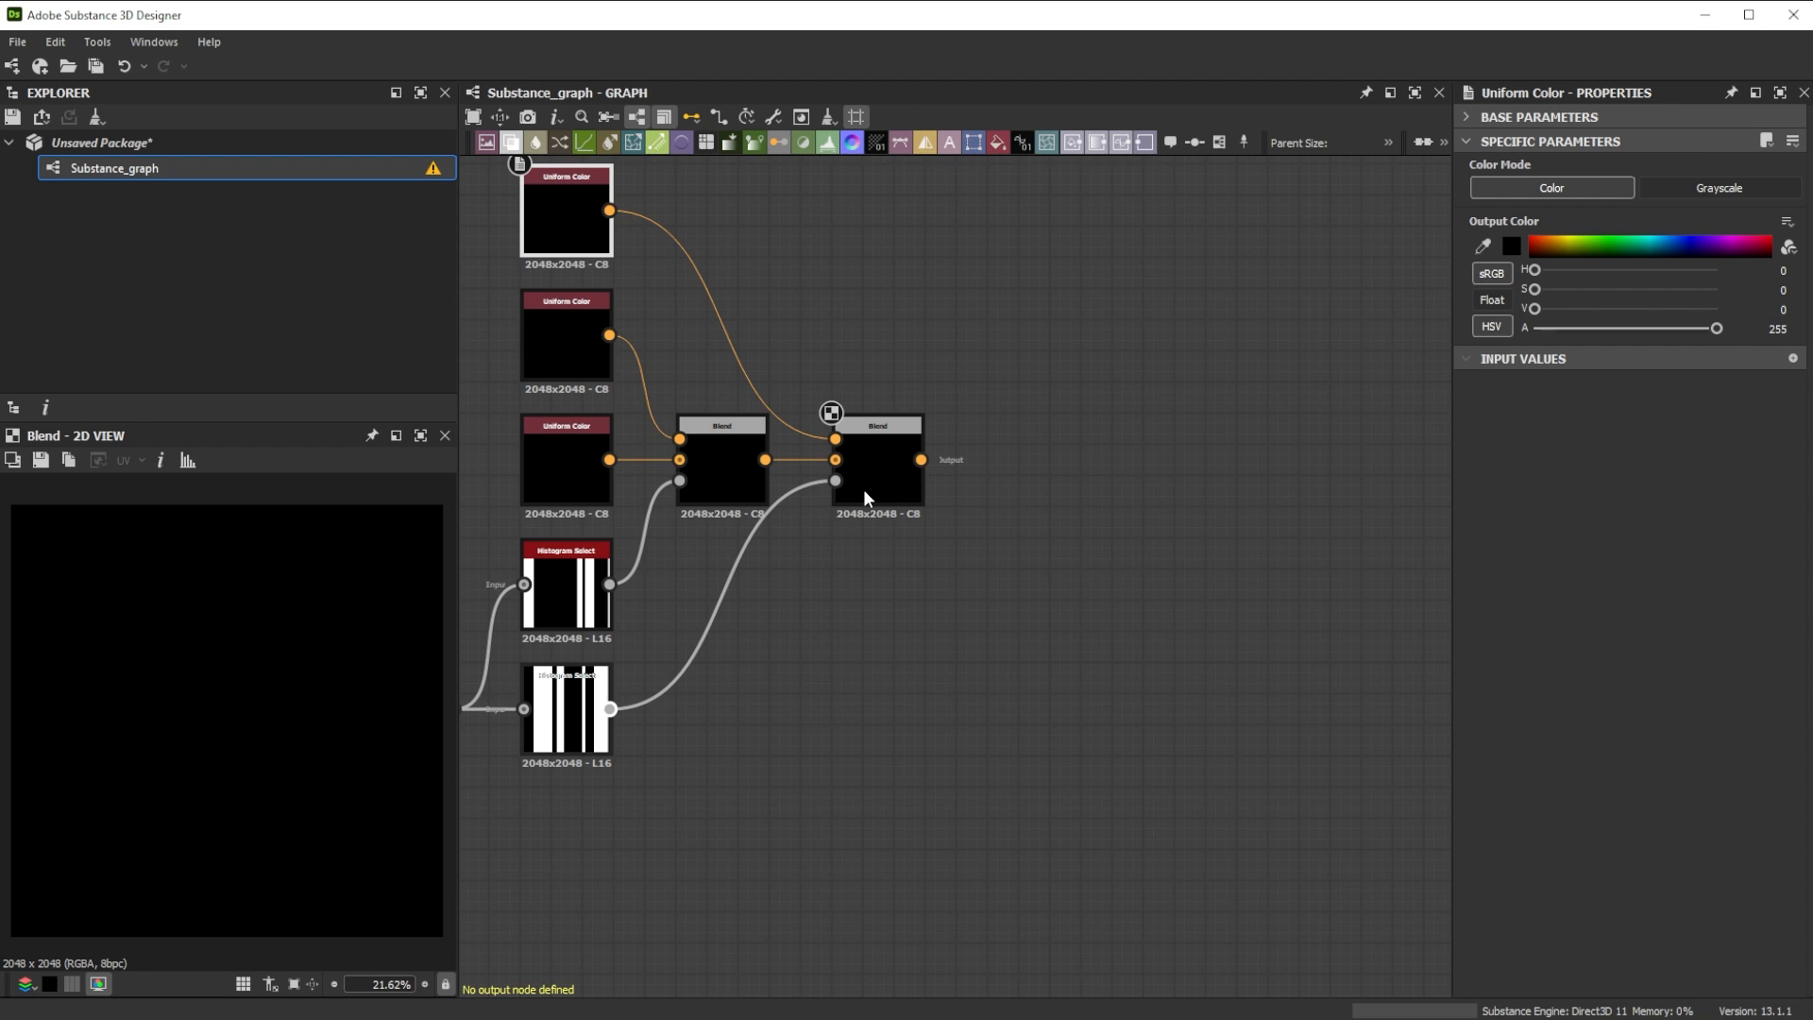
- Color the top Uniform Color node dark orange-brown, the middle one dark blue, and the lowest one dark red with H 1, S 255, V 32
left_click_drag(1534, 270, 1543, 270)
left_click_drag(1535, 290, 1717, 290)
left_click_drag(1535, 308, 1655, 270)
left_click(567, 340)
left_click_drag(1534, 289, 1717, 290)
left_click(567, 464)
mouse_move(1535, 309)
left_mouse_down()
mouse_move(1578, 309)
mouse_move(1558, 309)
left_mouse_up()
- Connect a Mirror Color node to the output of the second Blend node
middle_click_drag(924, 466, 616, 544)
scroll(616, 544, "up", 1)
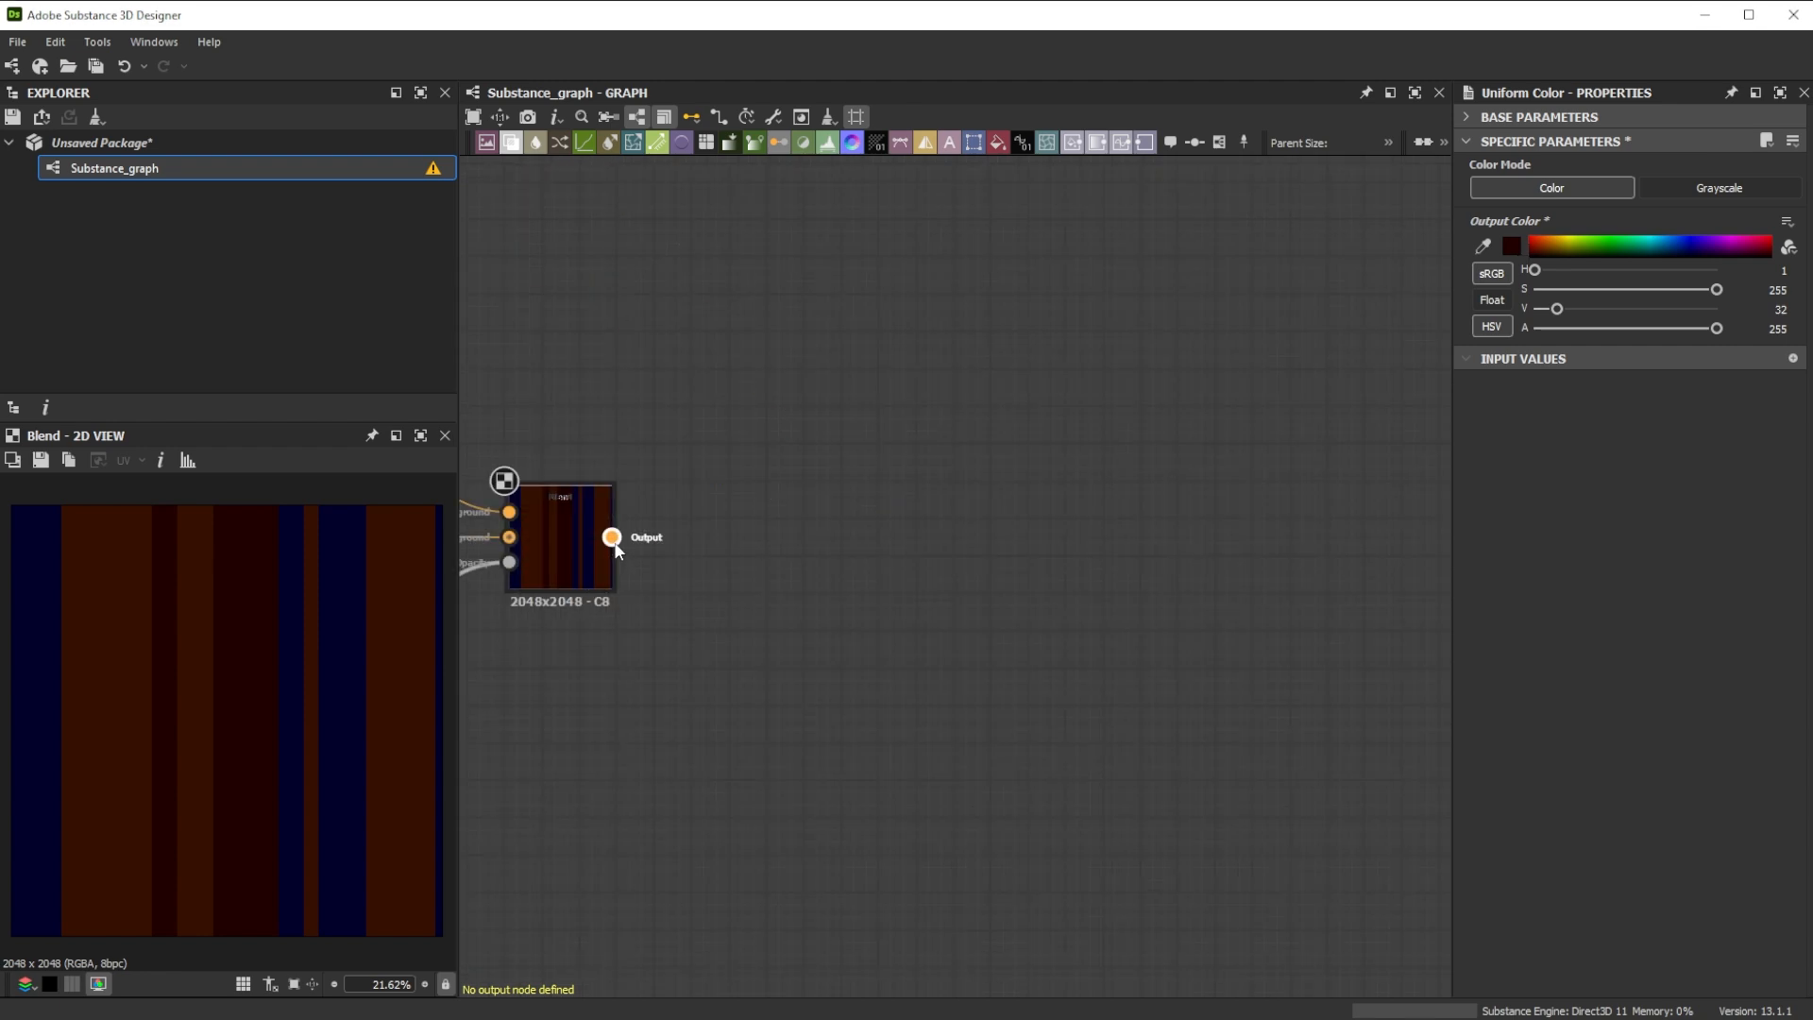
left_click_drag(694, 688, 694, 688)
type("mi")
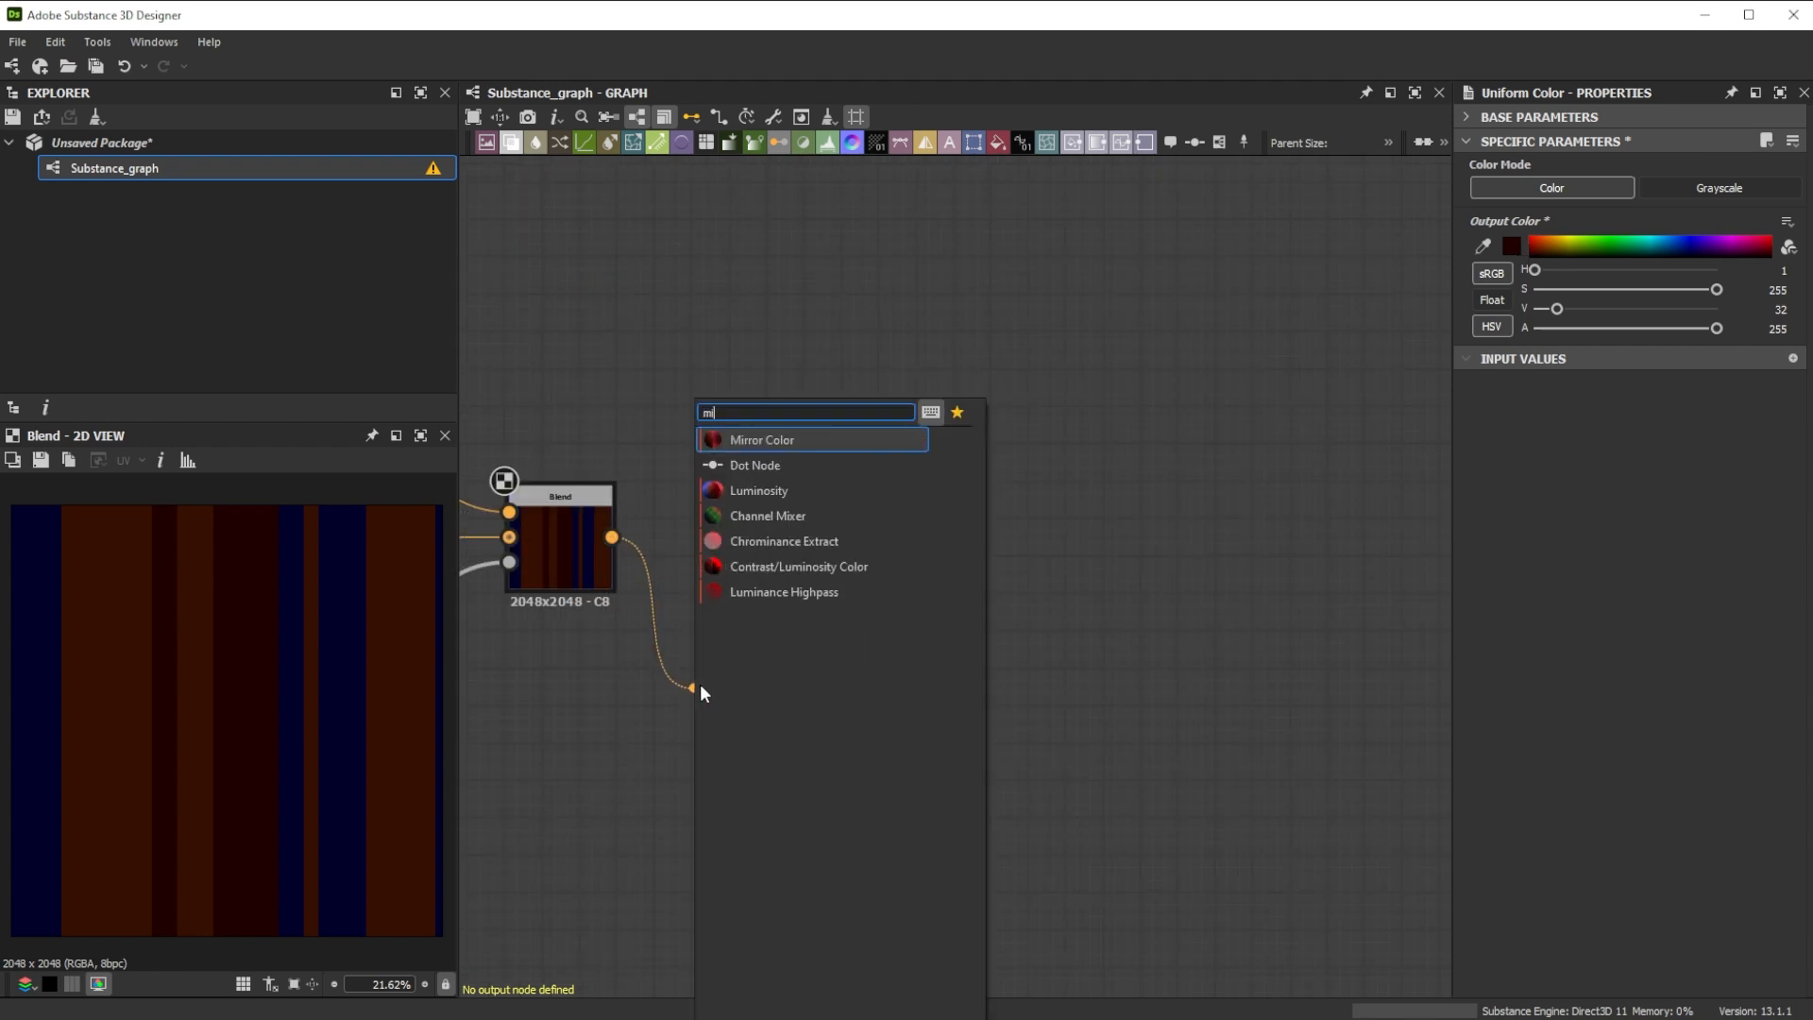
left_click(770, 440)
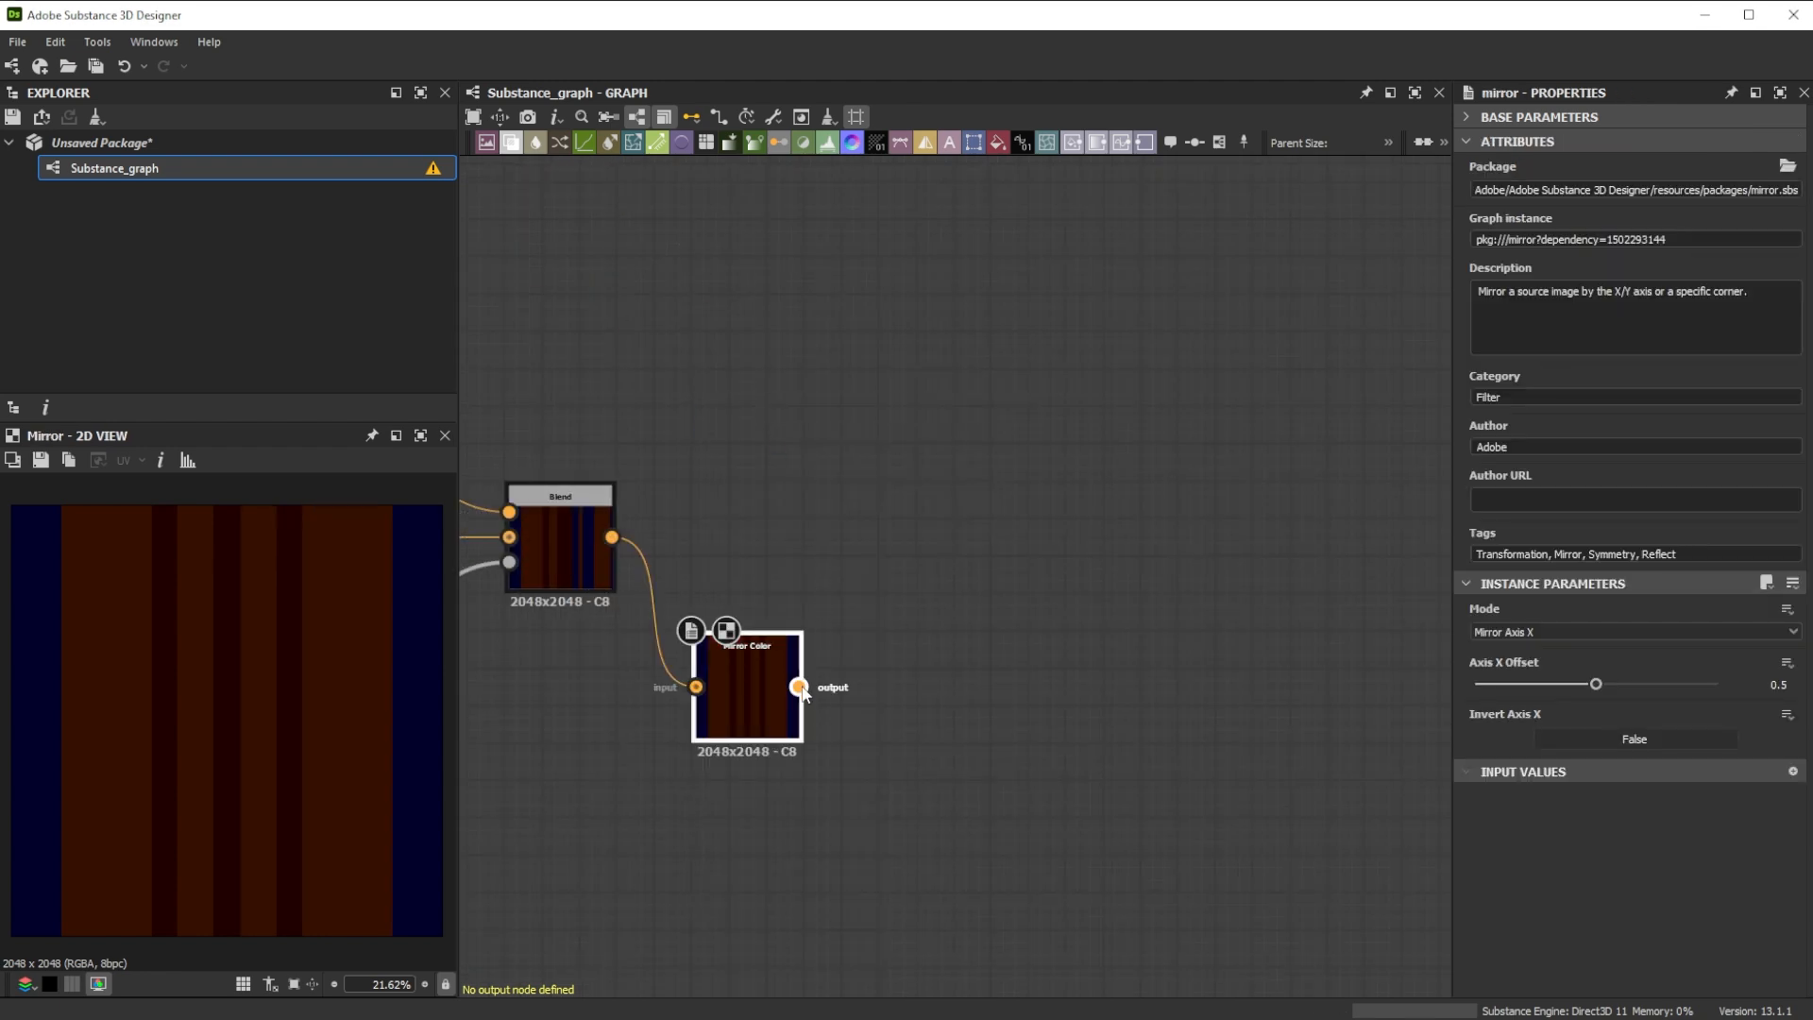
- Add a Switch Color node fed by the second Blend in its first input and the Mirror Color node in its second
left_click_drag(875, 535, 882, 536)
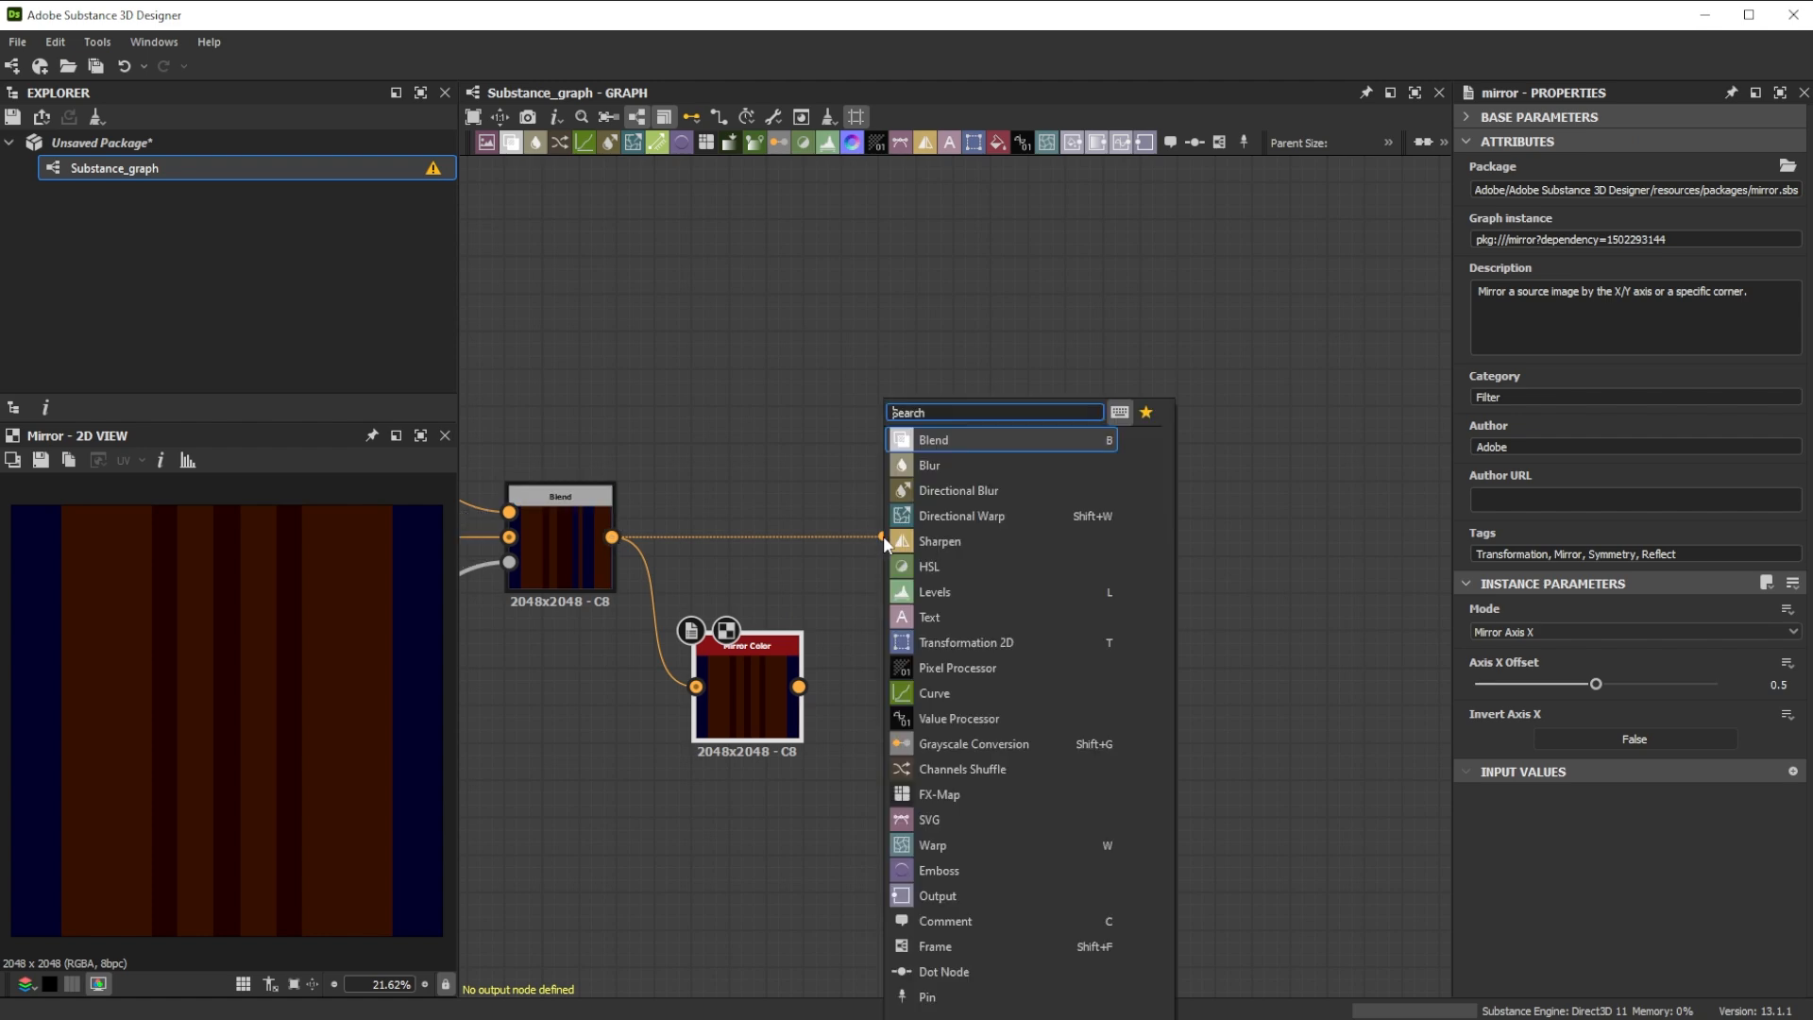
type("swi")
left_click(979, 442)
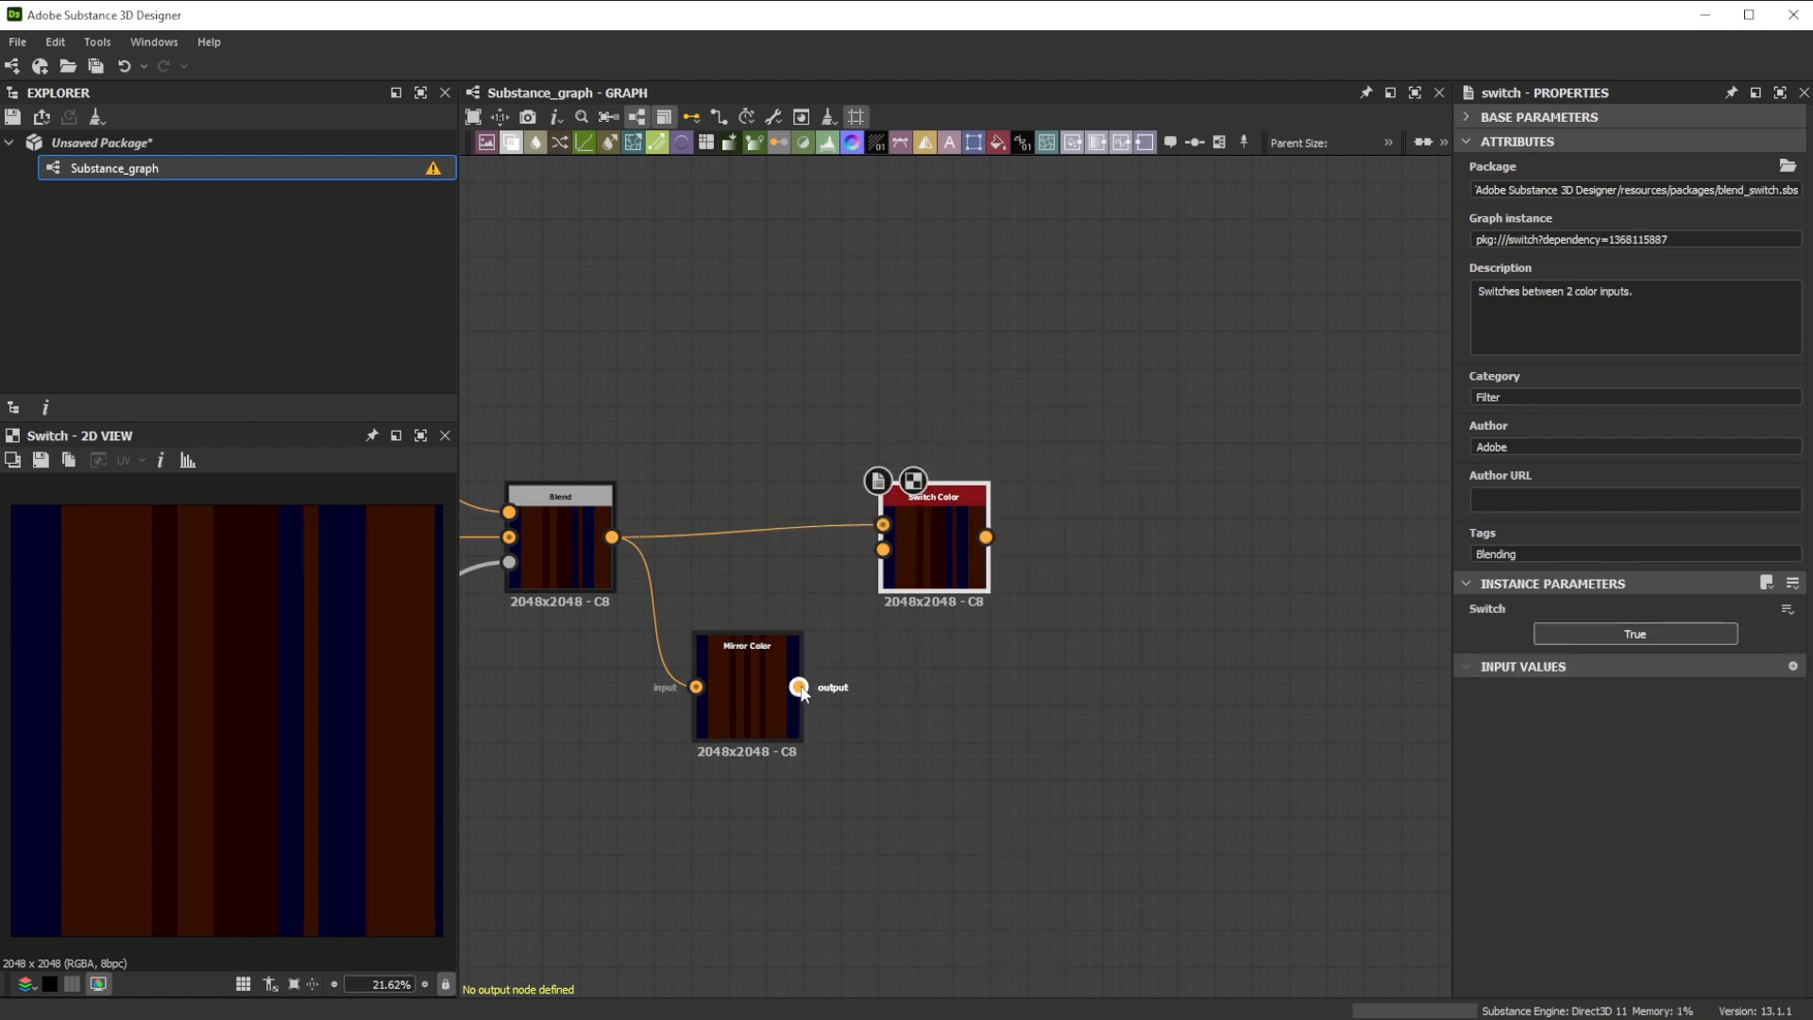
left_click_drag(799, 687, 897, 554)
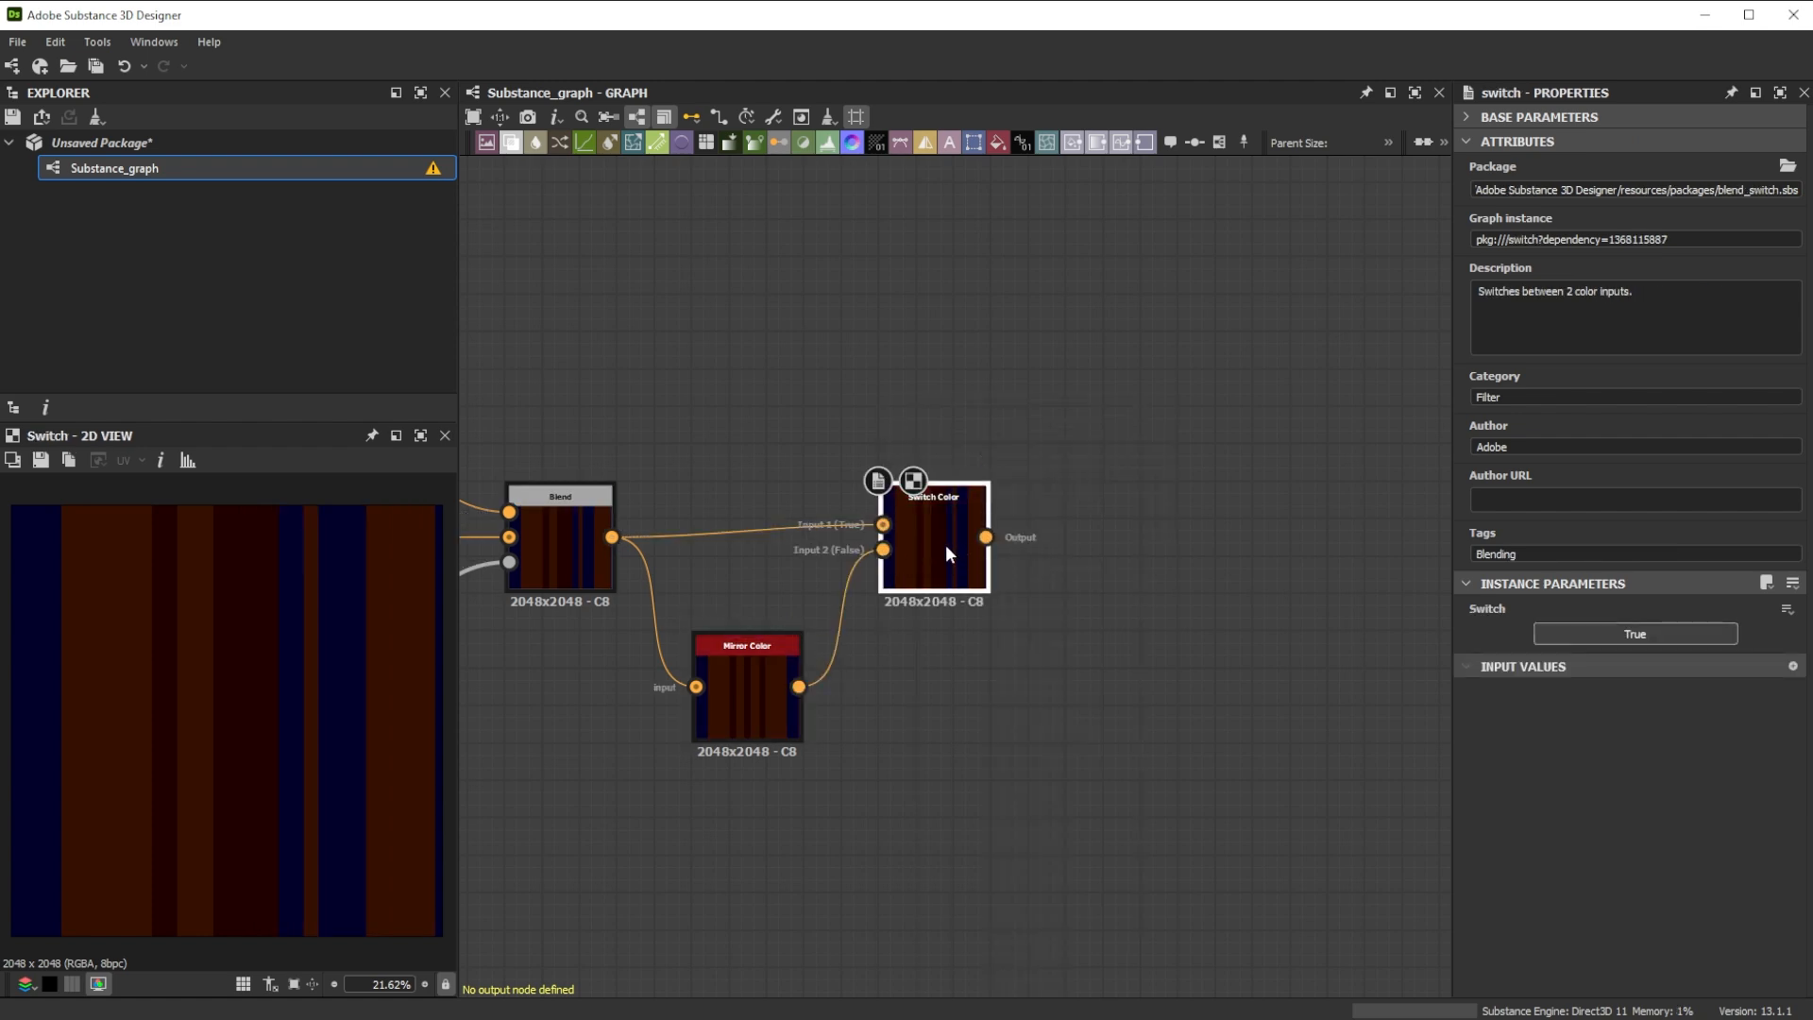
- Add a Transformation 2D node after the Switch Color node and rotate it 90 degrees clockwise
key("space")
left_click(1006, 442)
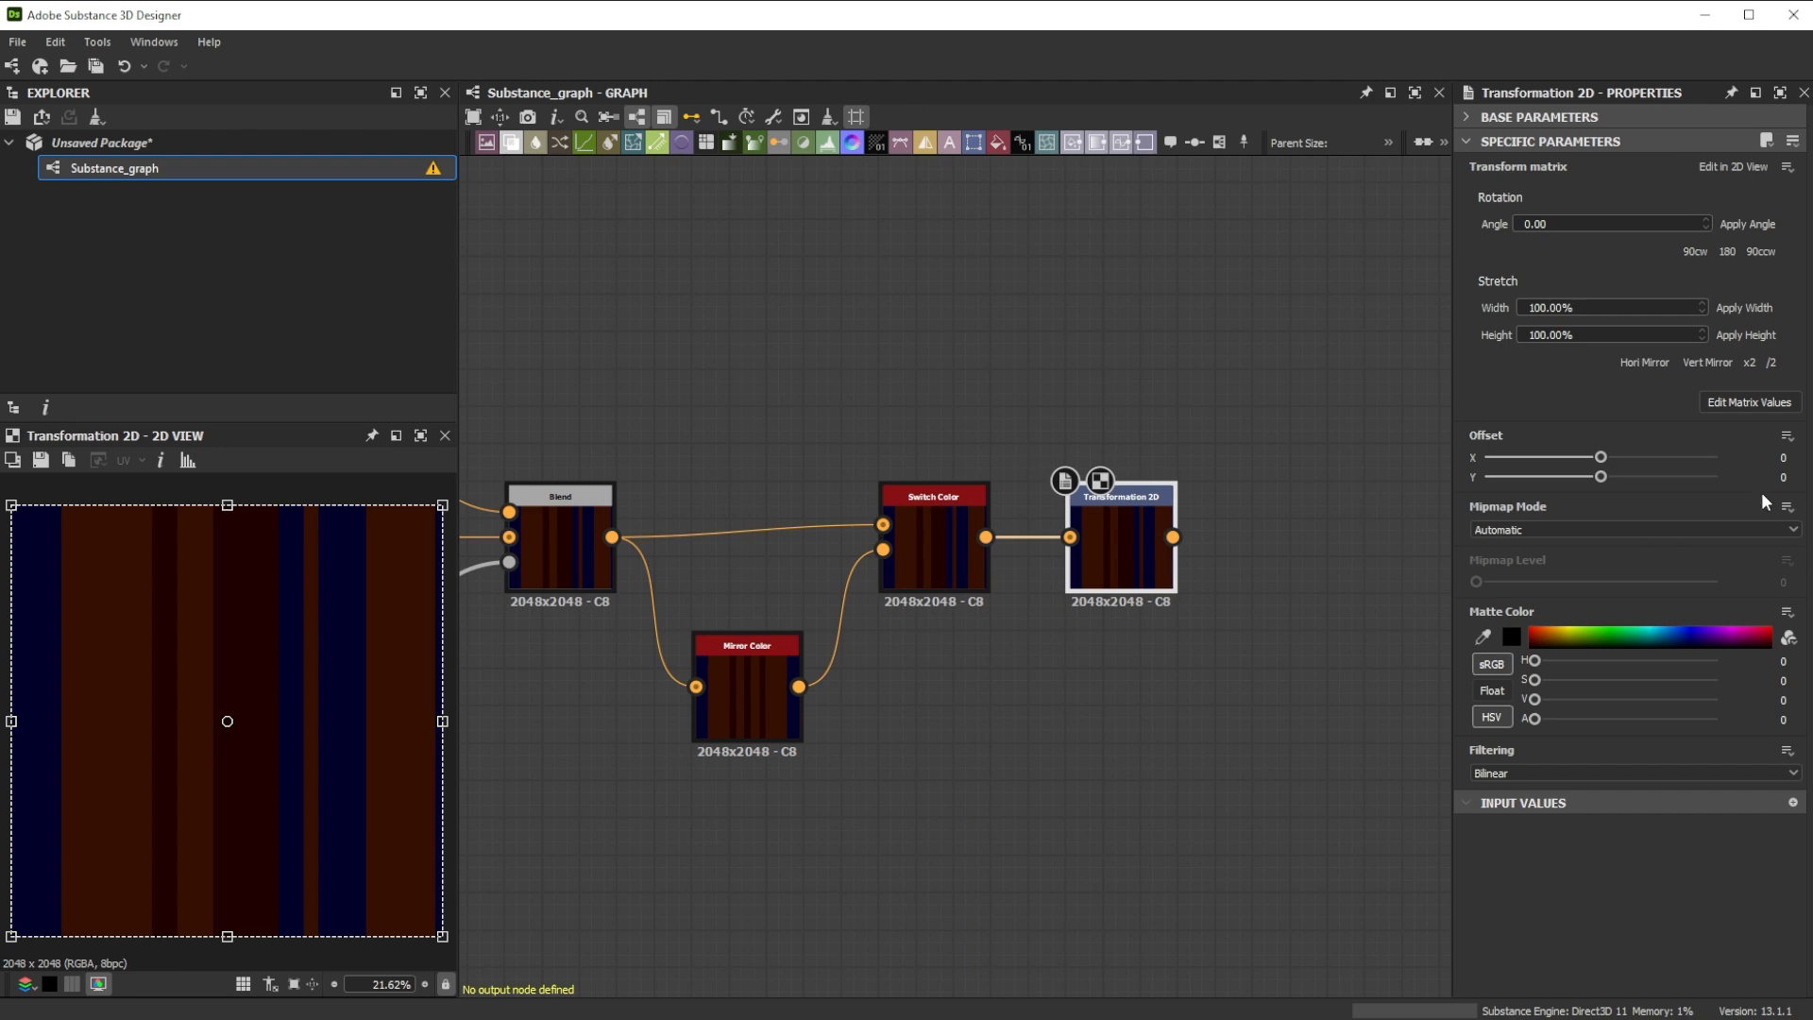
left_click(1695, 253)
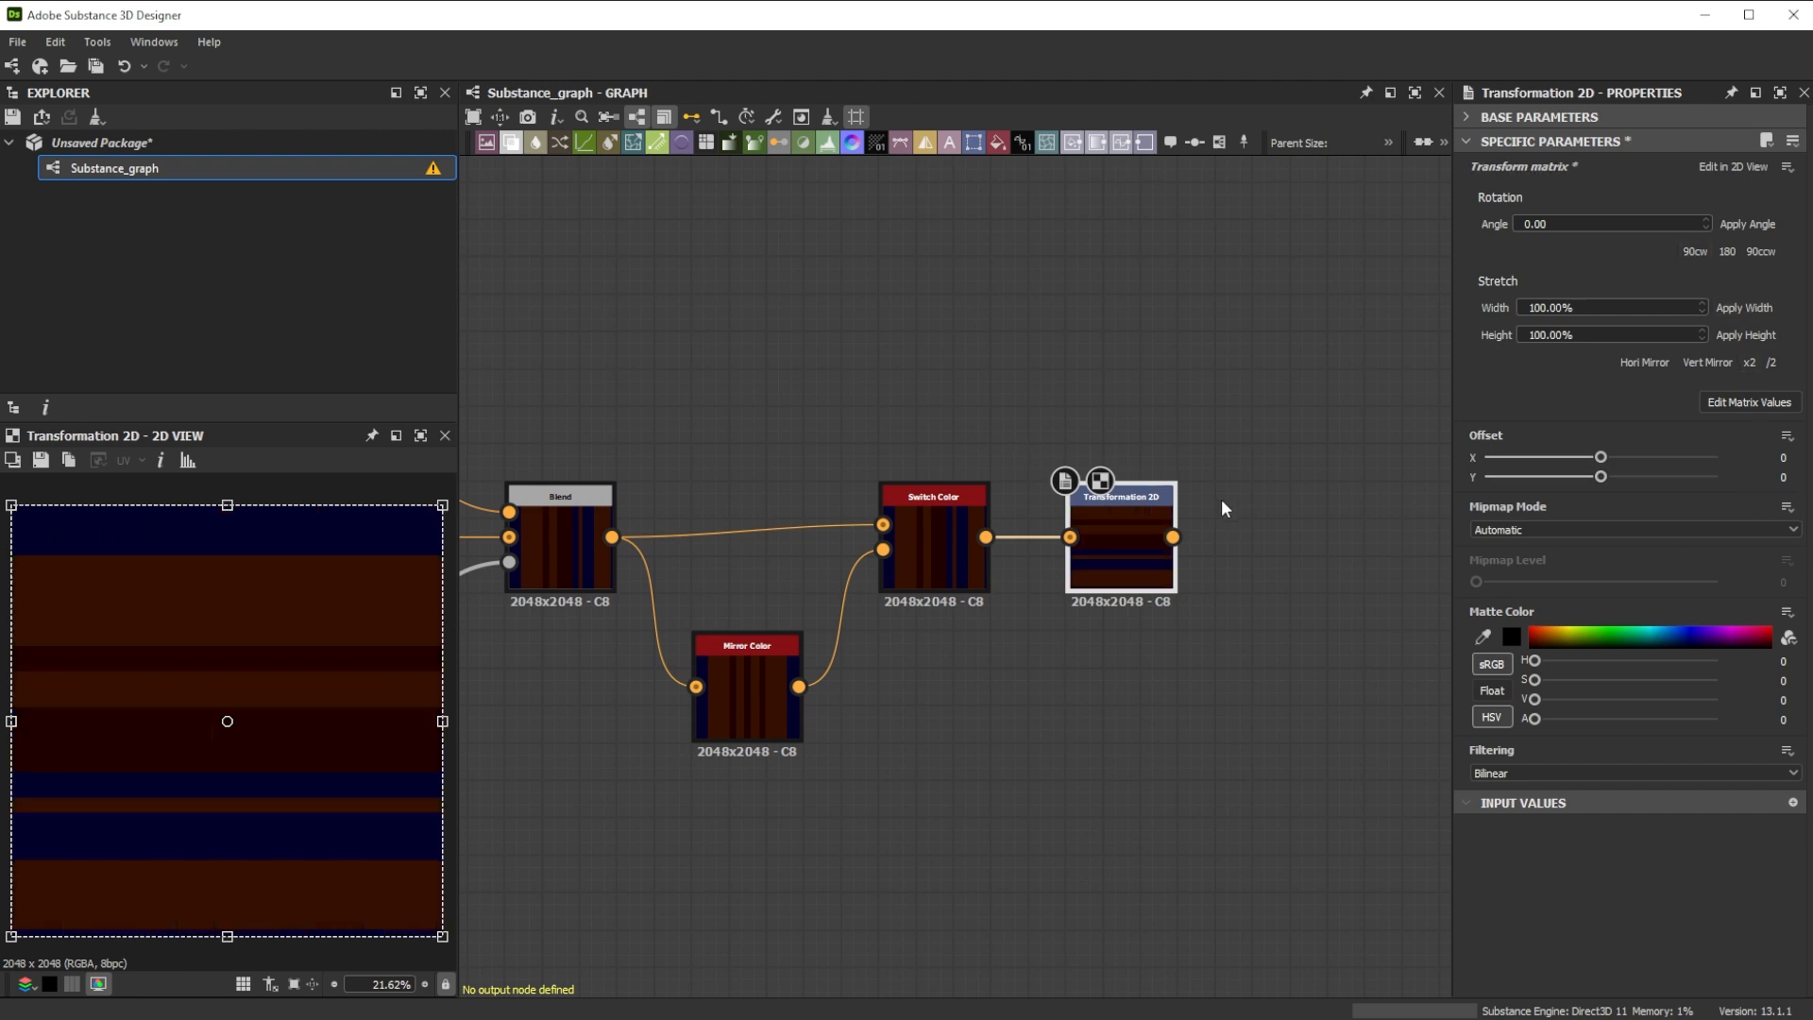
- Add a Blend node with the rotated Transformation 2D output connected to its Background
key("space")
type("bl")
left_click(1193, 442)
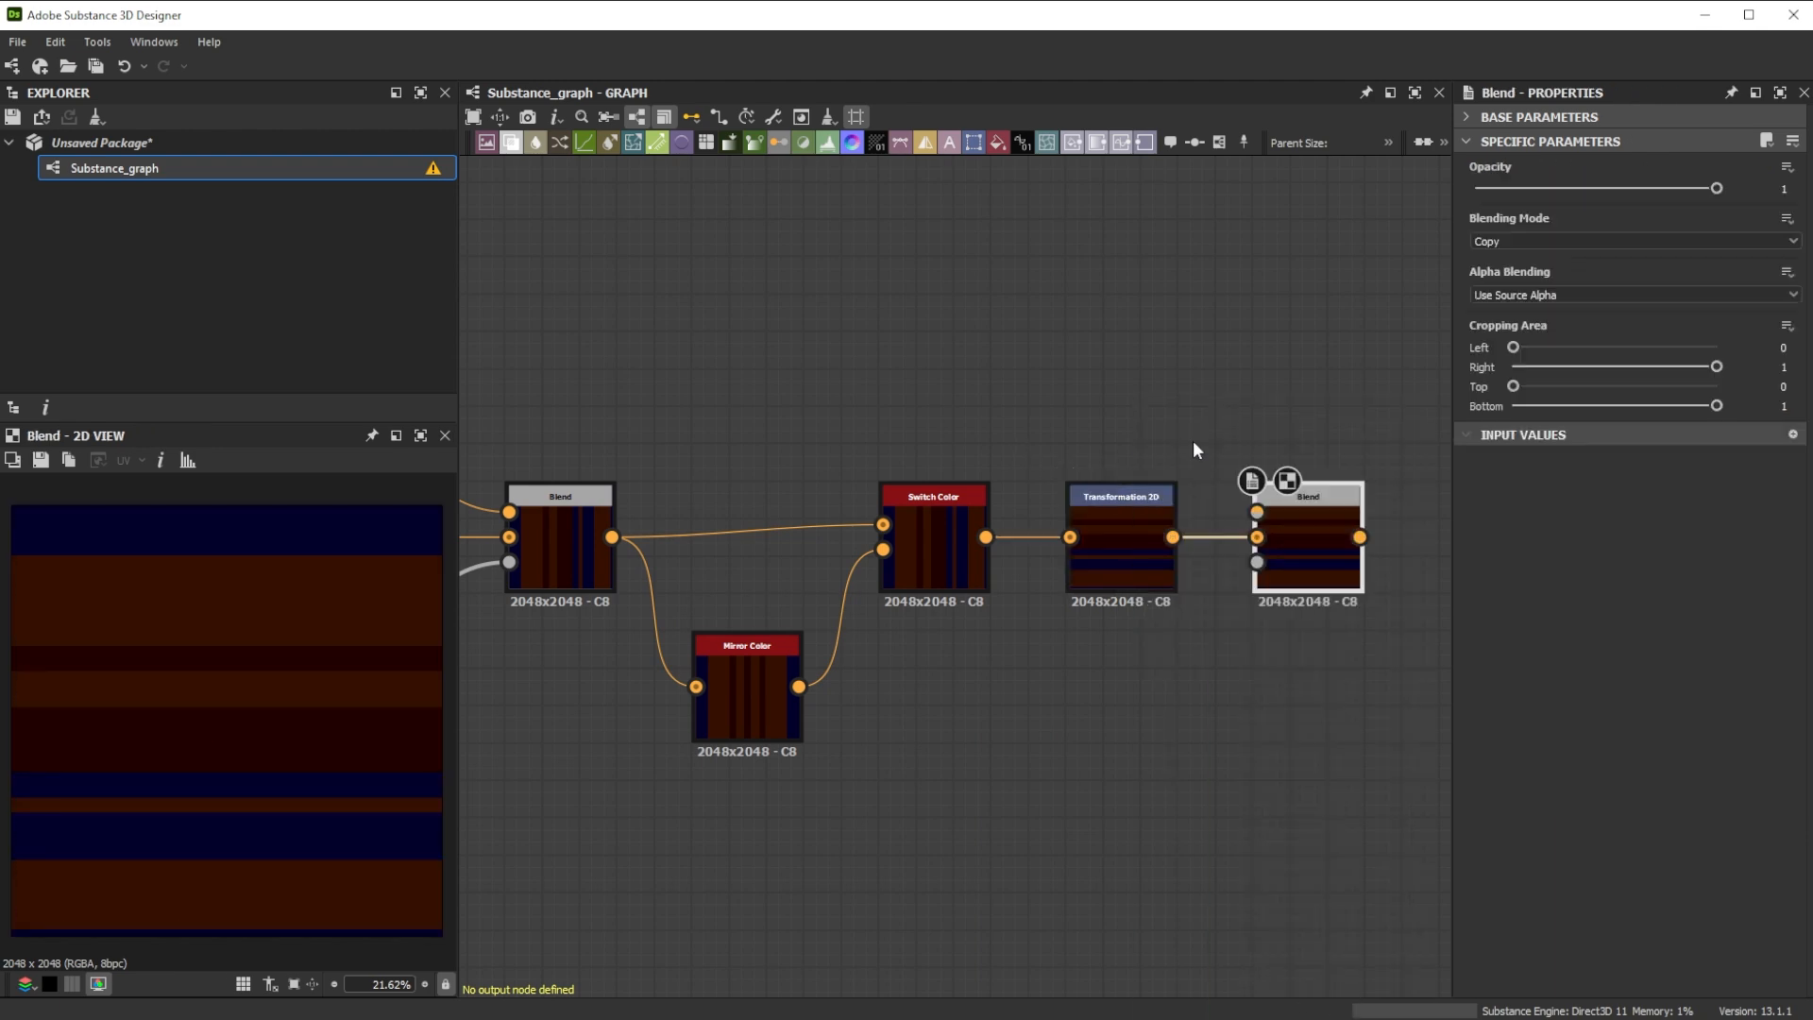
- Add a separate Tile Generator node with X Amount 25 and Y Amount 1
key("space")
type("til")
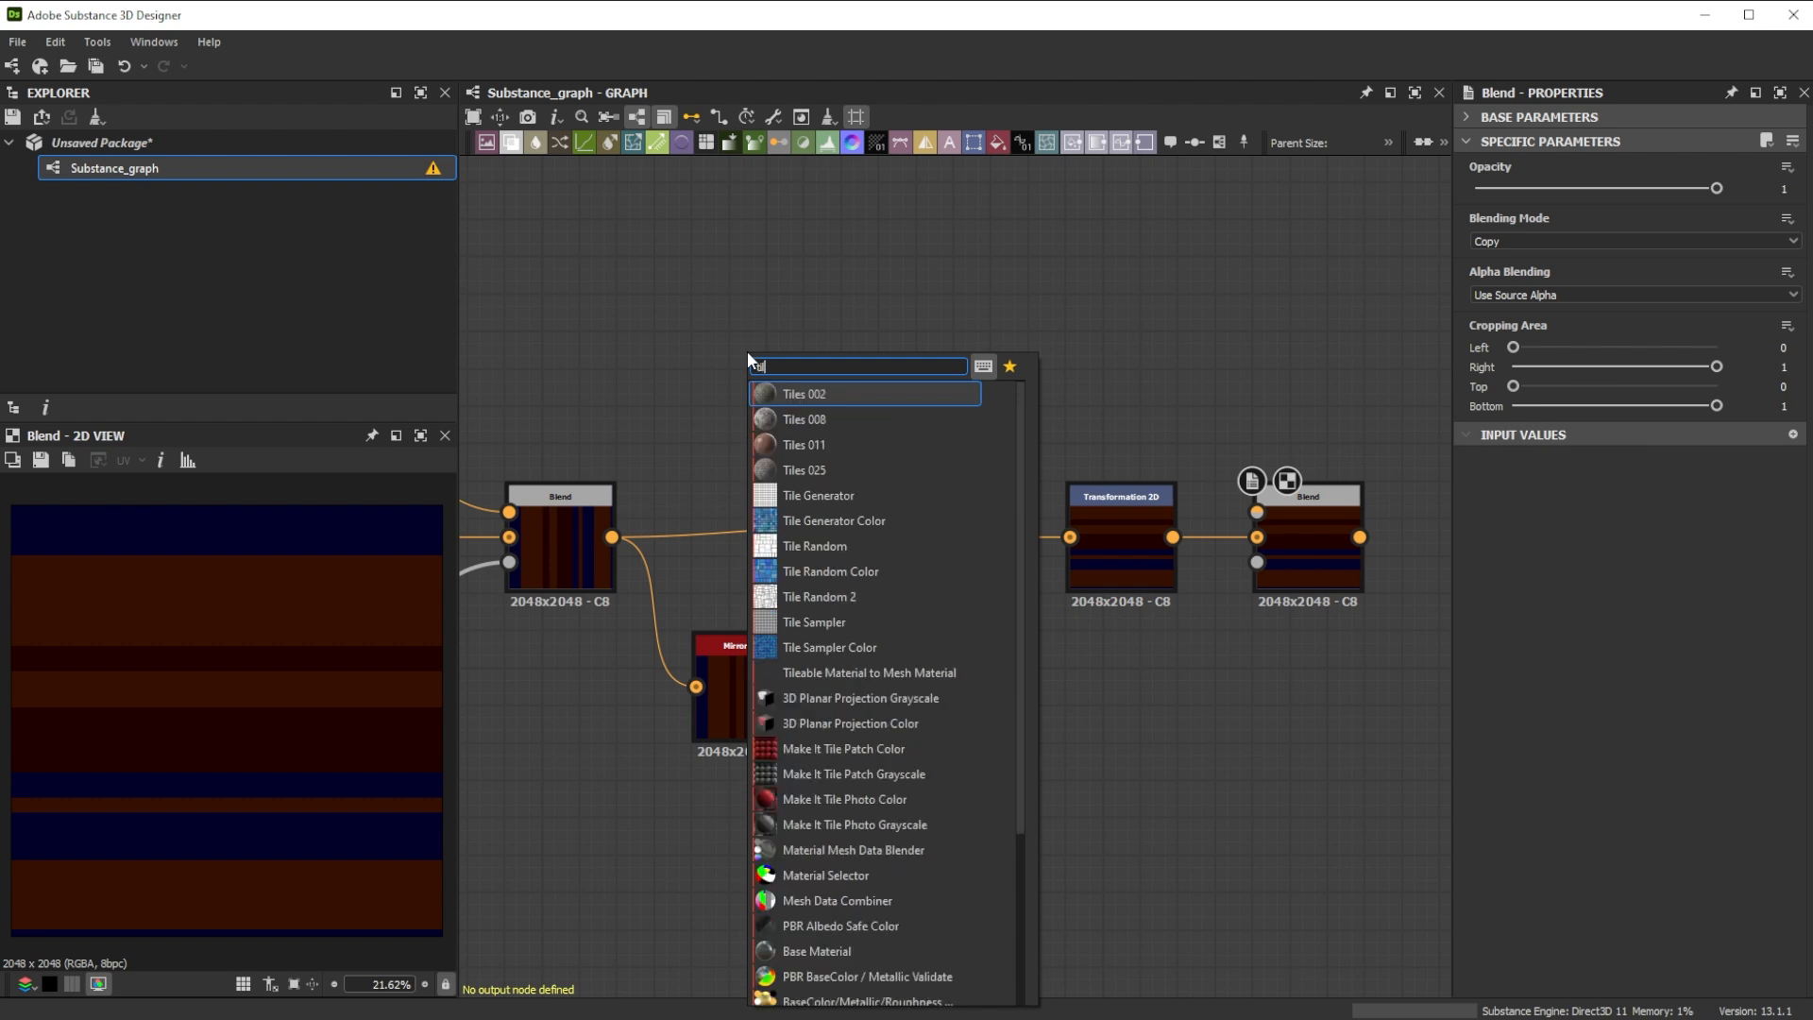
left_click(808, 492)
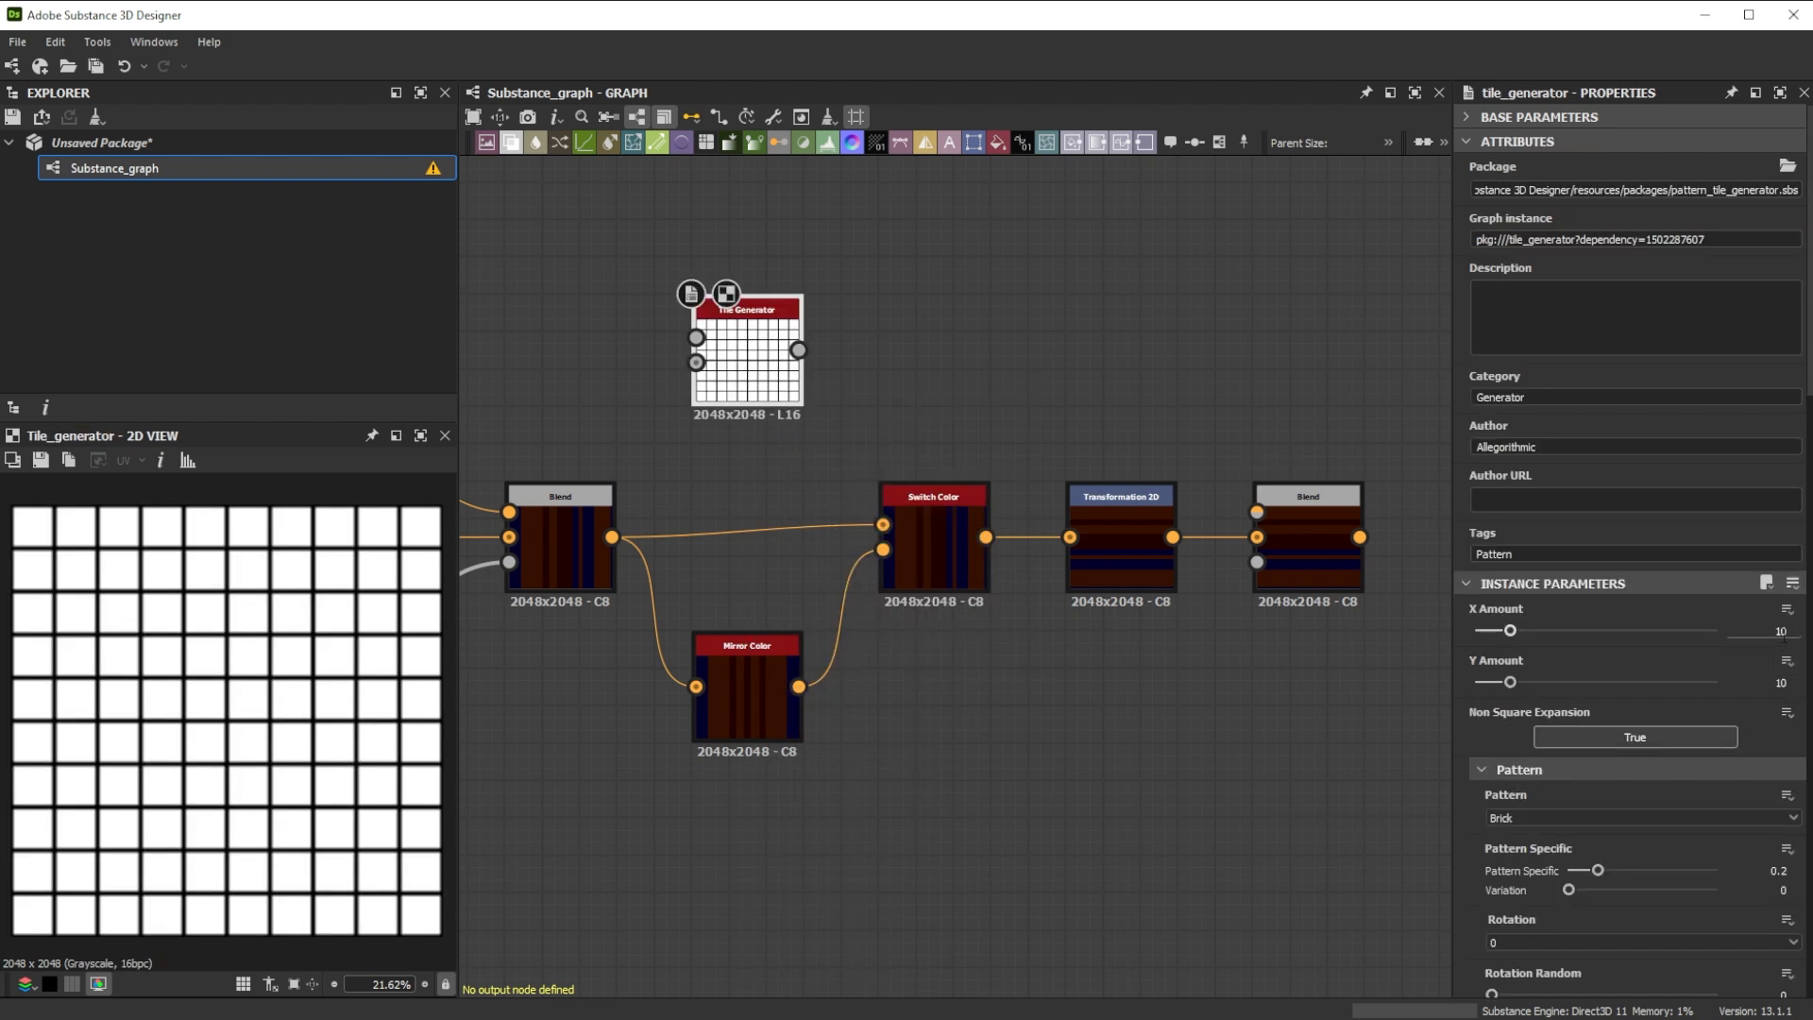
type("25")
key("Tab")
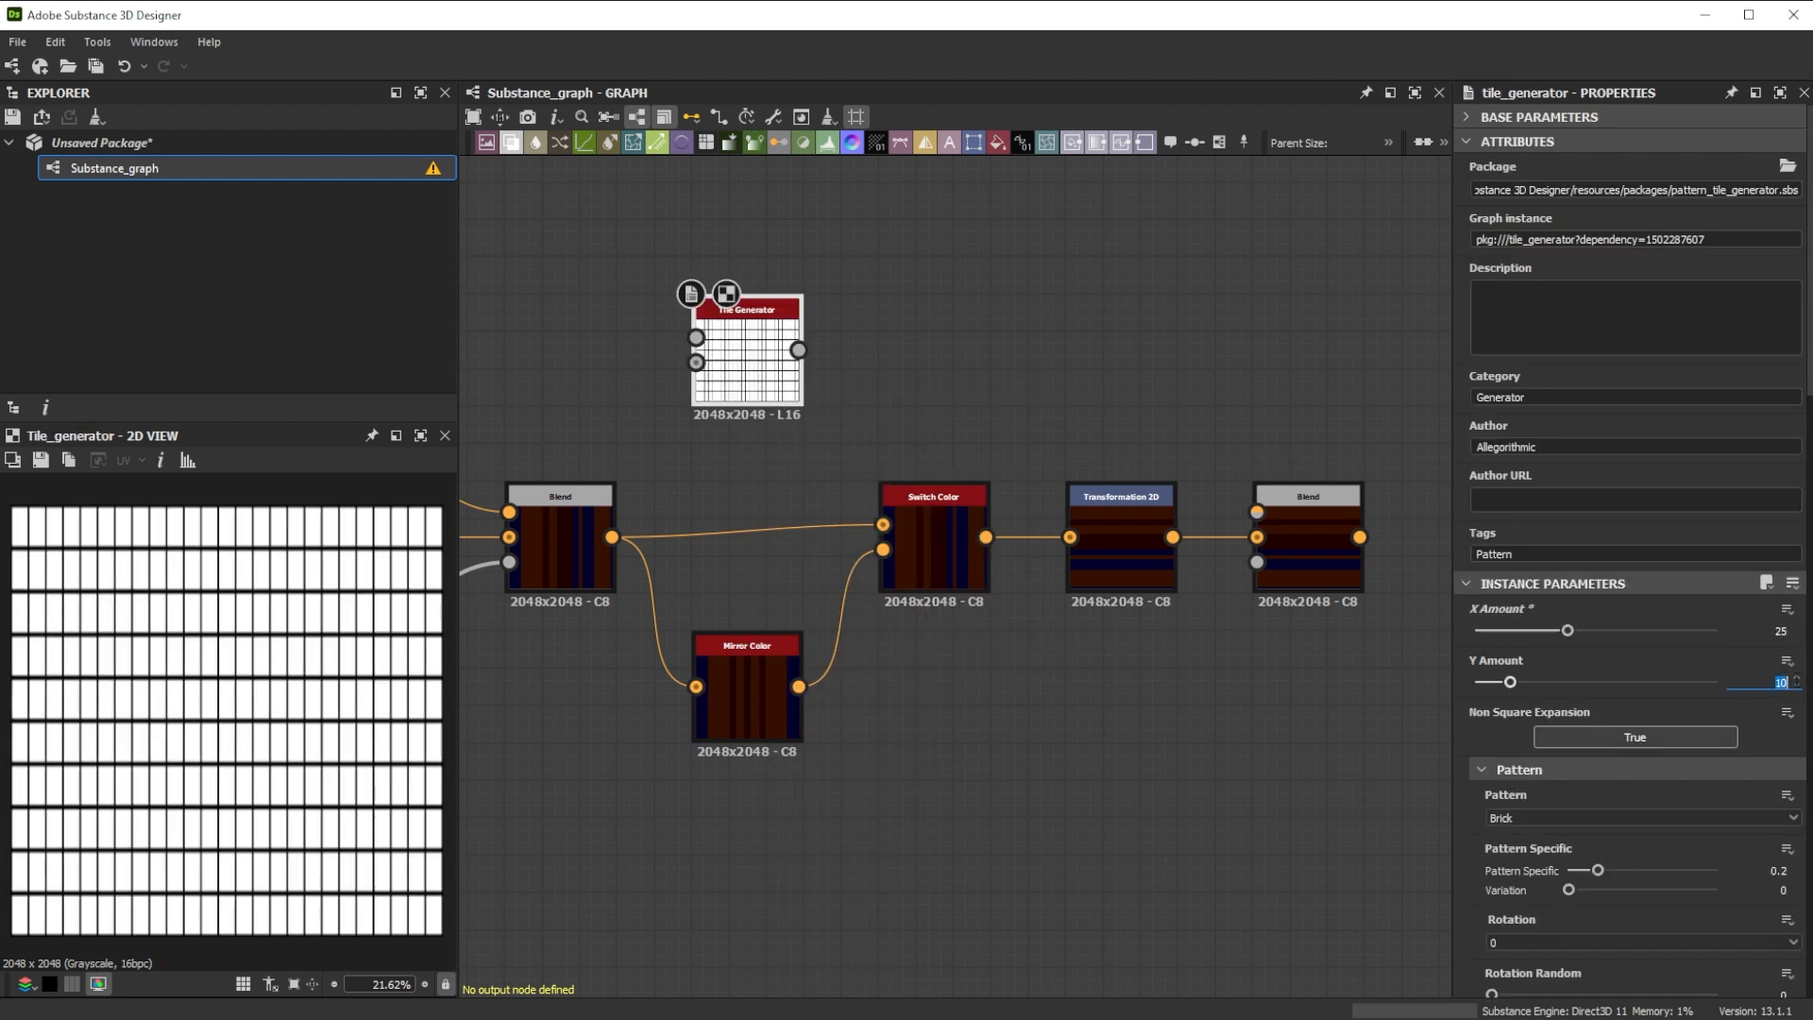
type("1")
key("Return")
- Set the Tile Generator's pattern to Square and its Interstice X to 0.5
left_click(1579, 814)
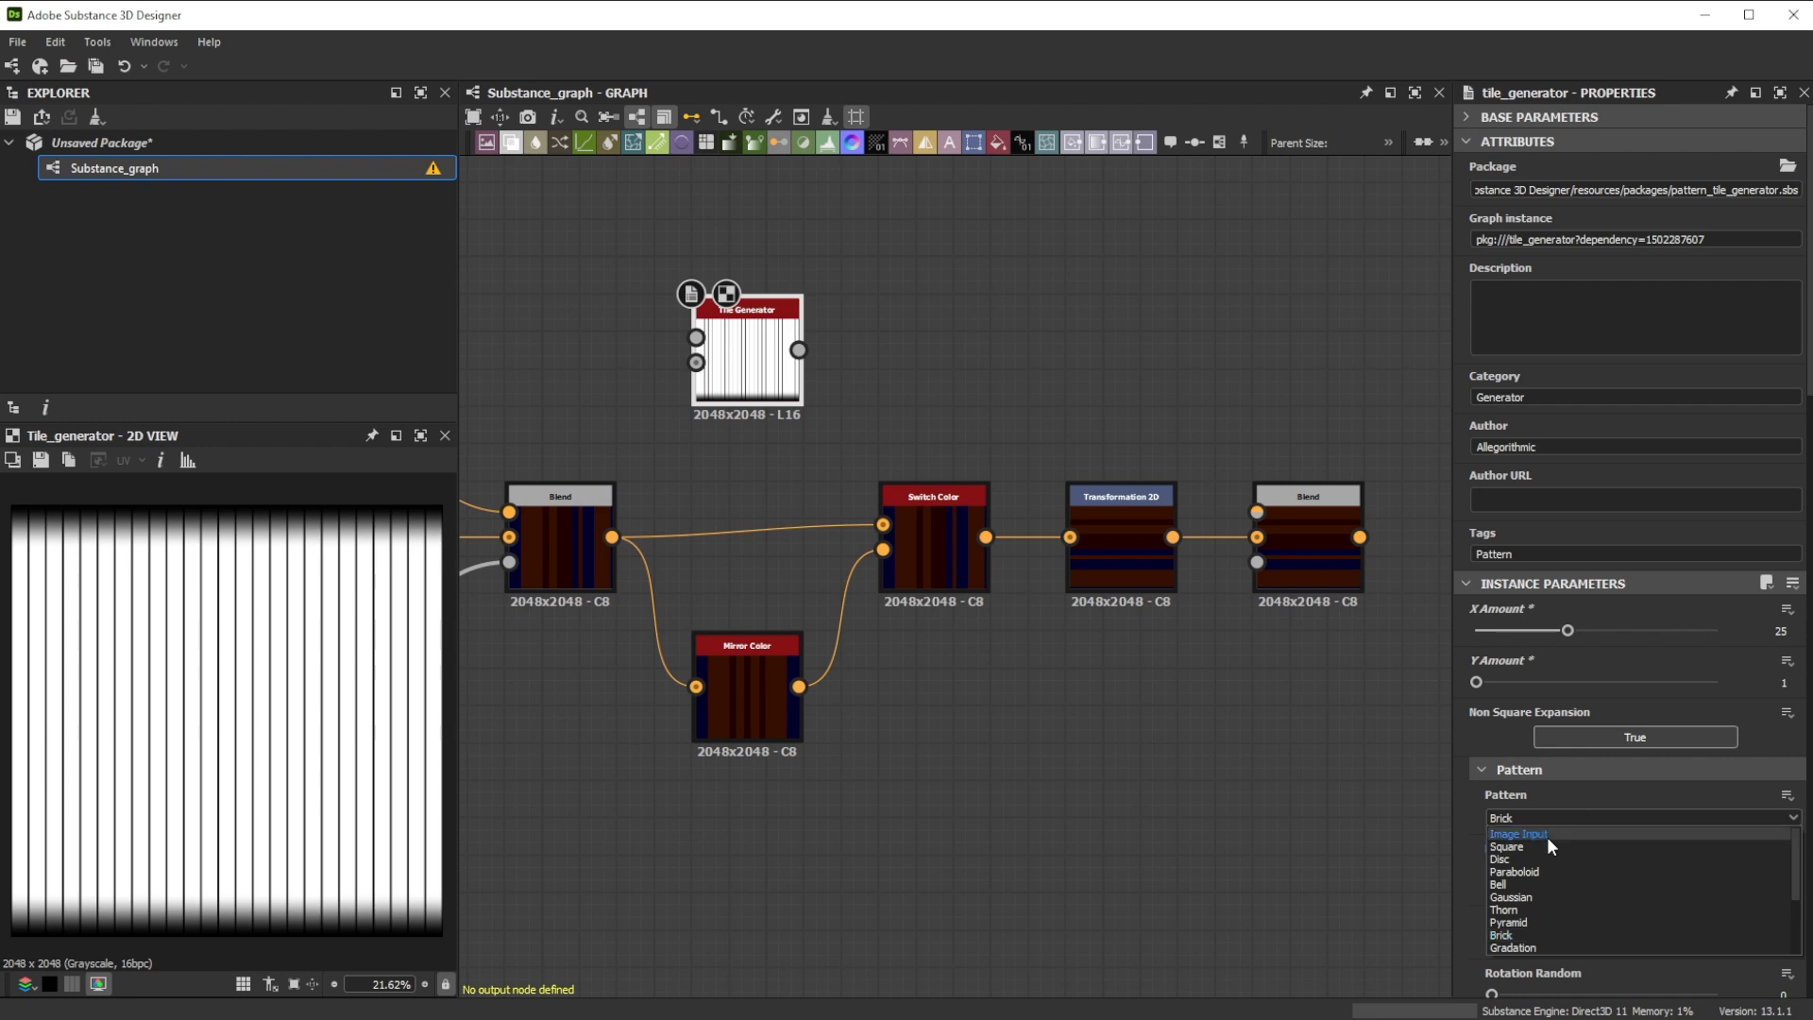
left_click(1549, 840)
scroll(1466, 882, "down", 6)
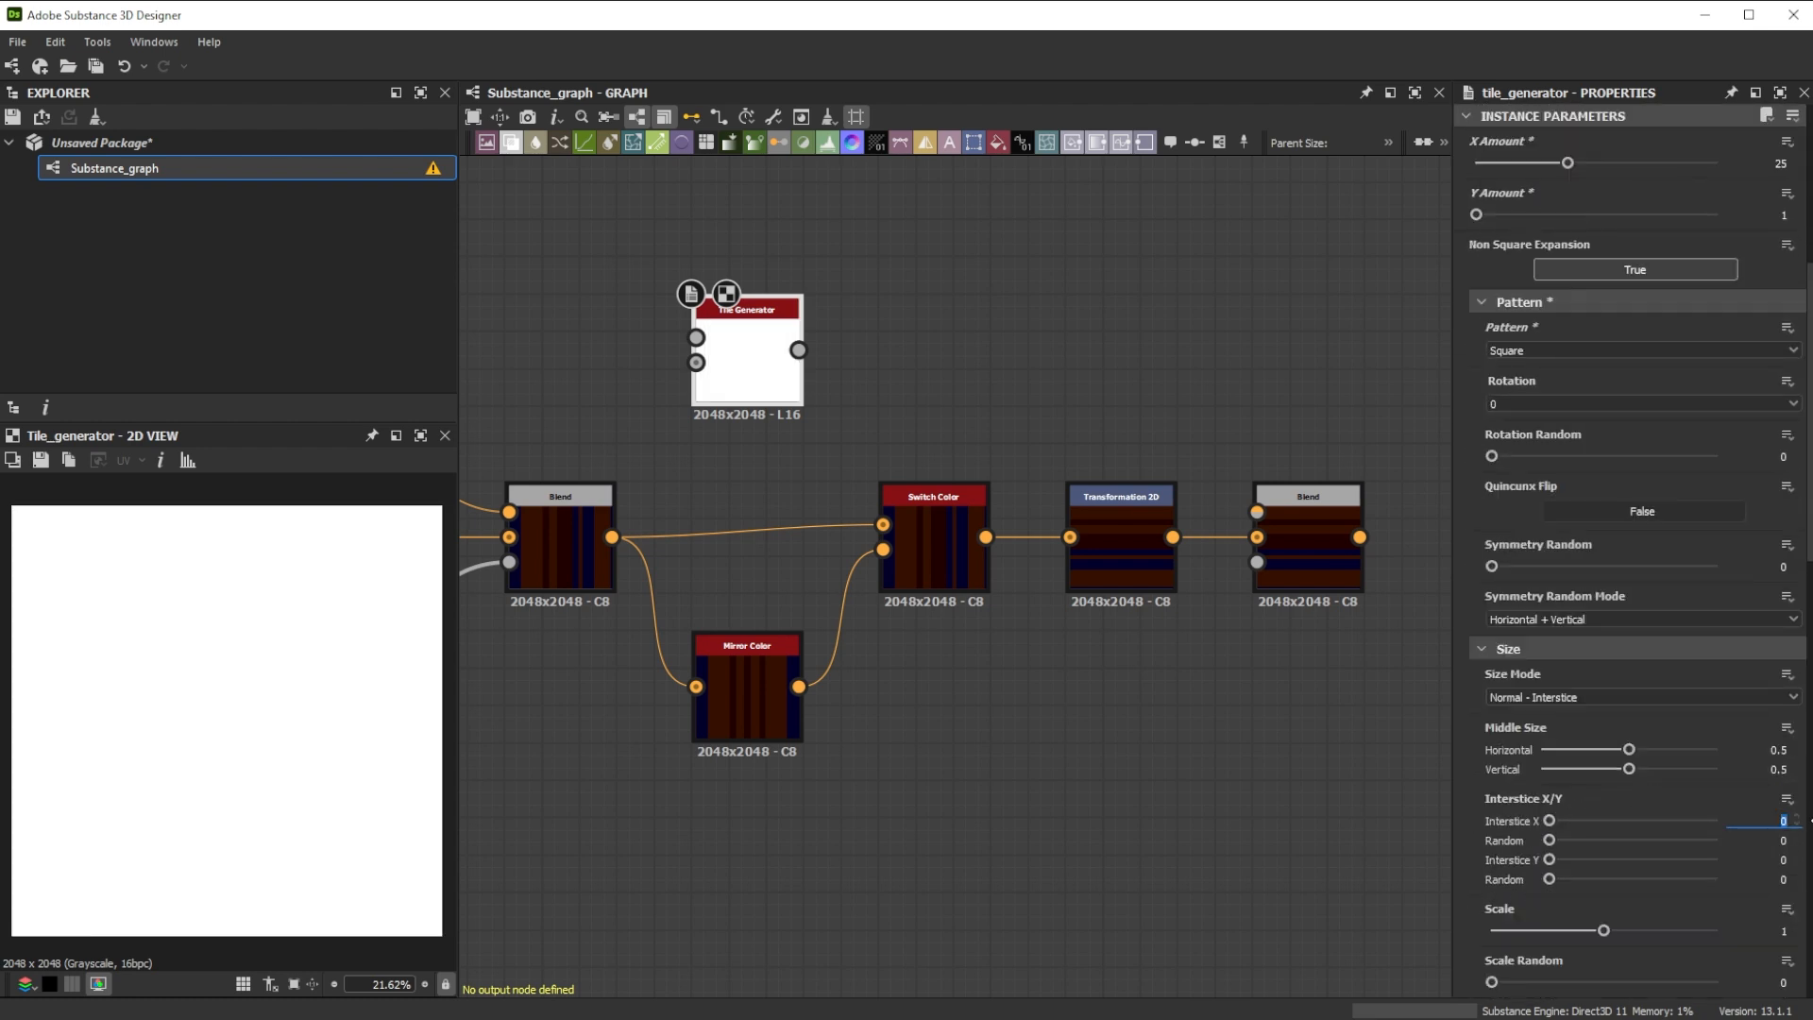
type("5")
key("Return")
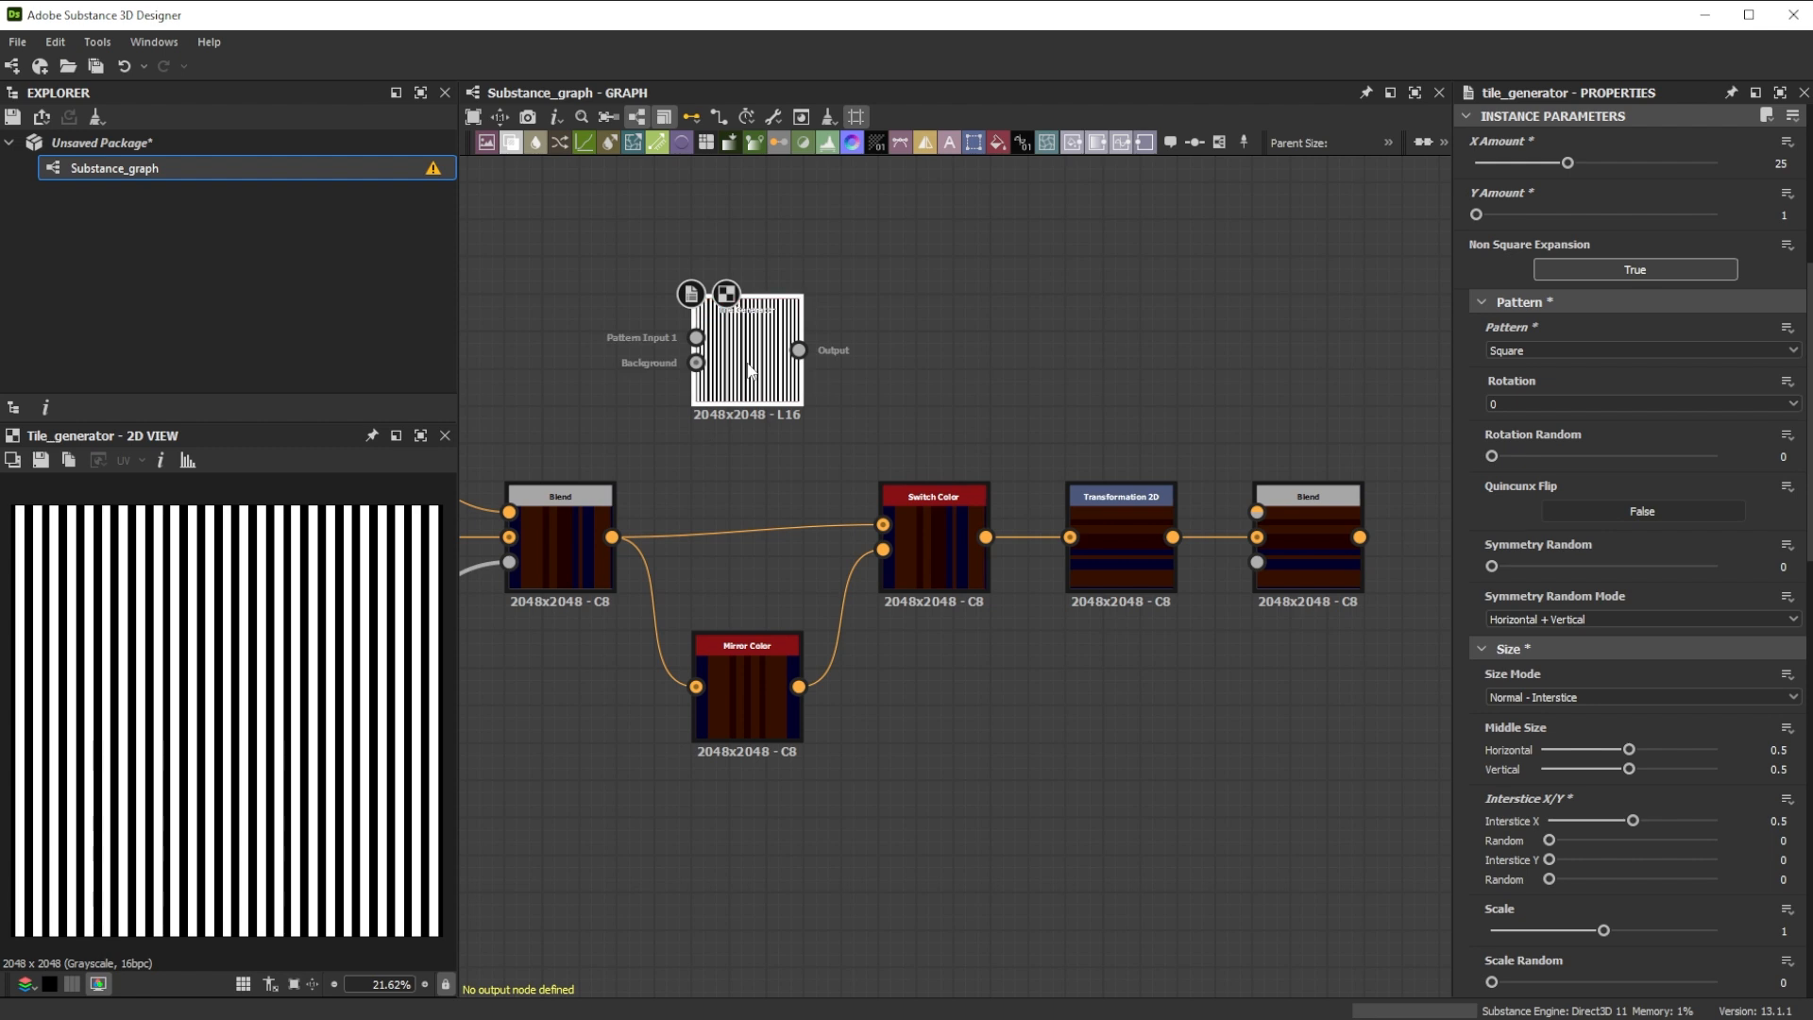
- Add a Safe Transform Grayscale node after the Tile Generator and rotate it 45 degrees
key("space")
type("safe")
left_click(842, 408)
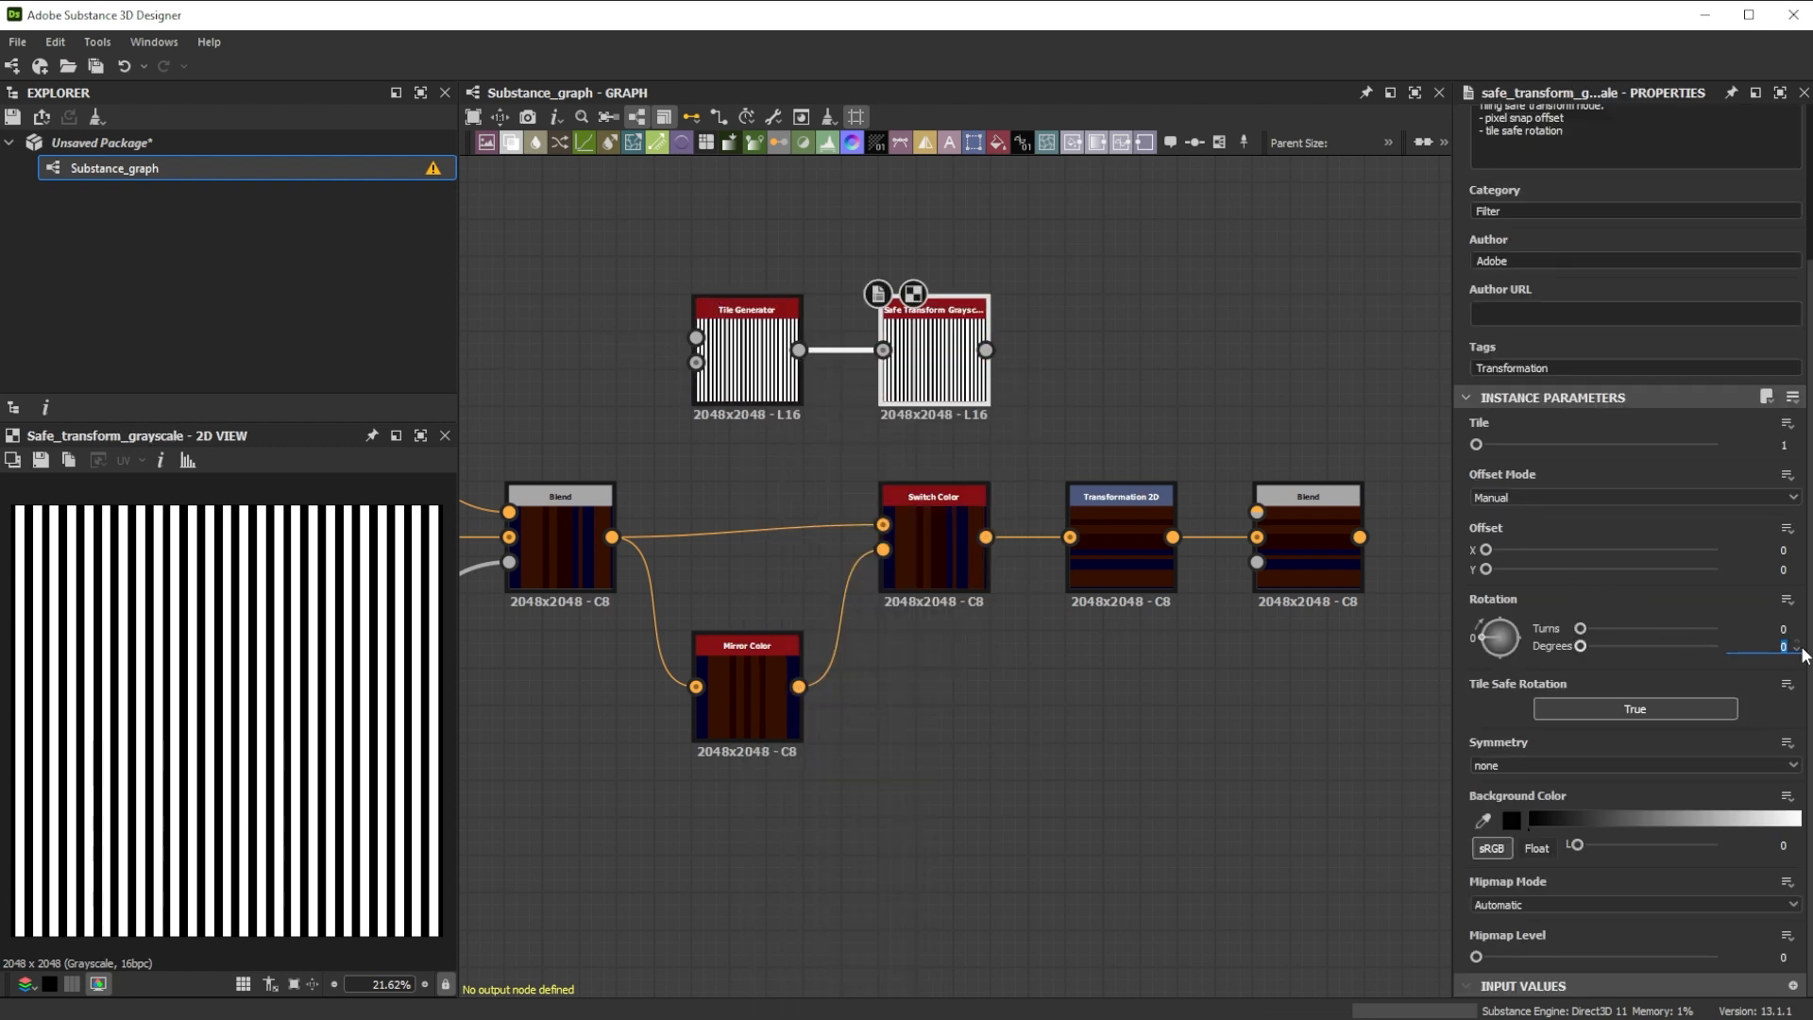
type("45")
key("Return")
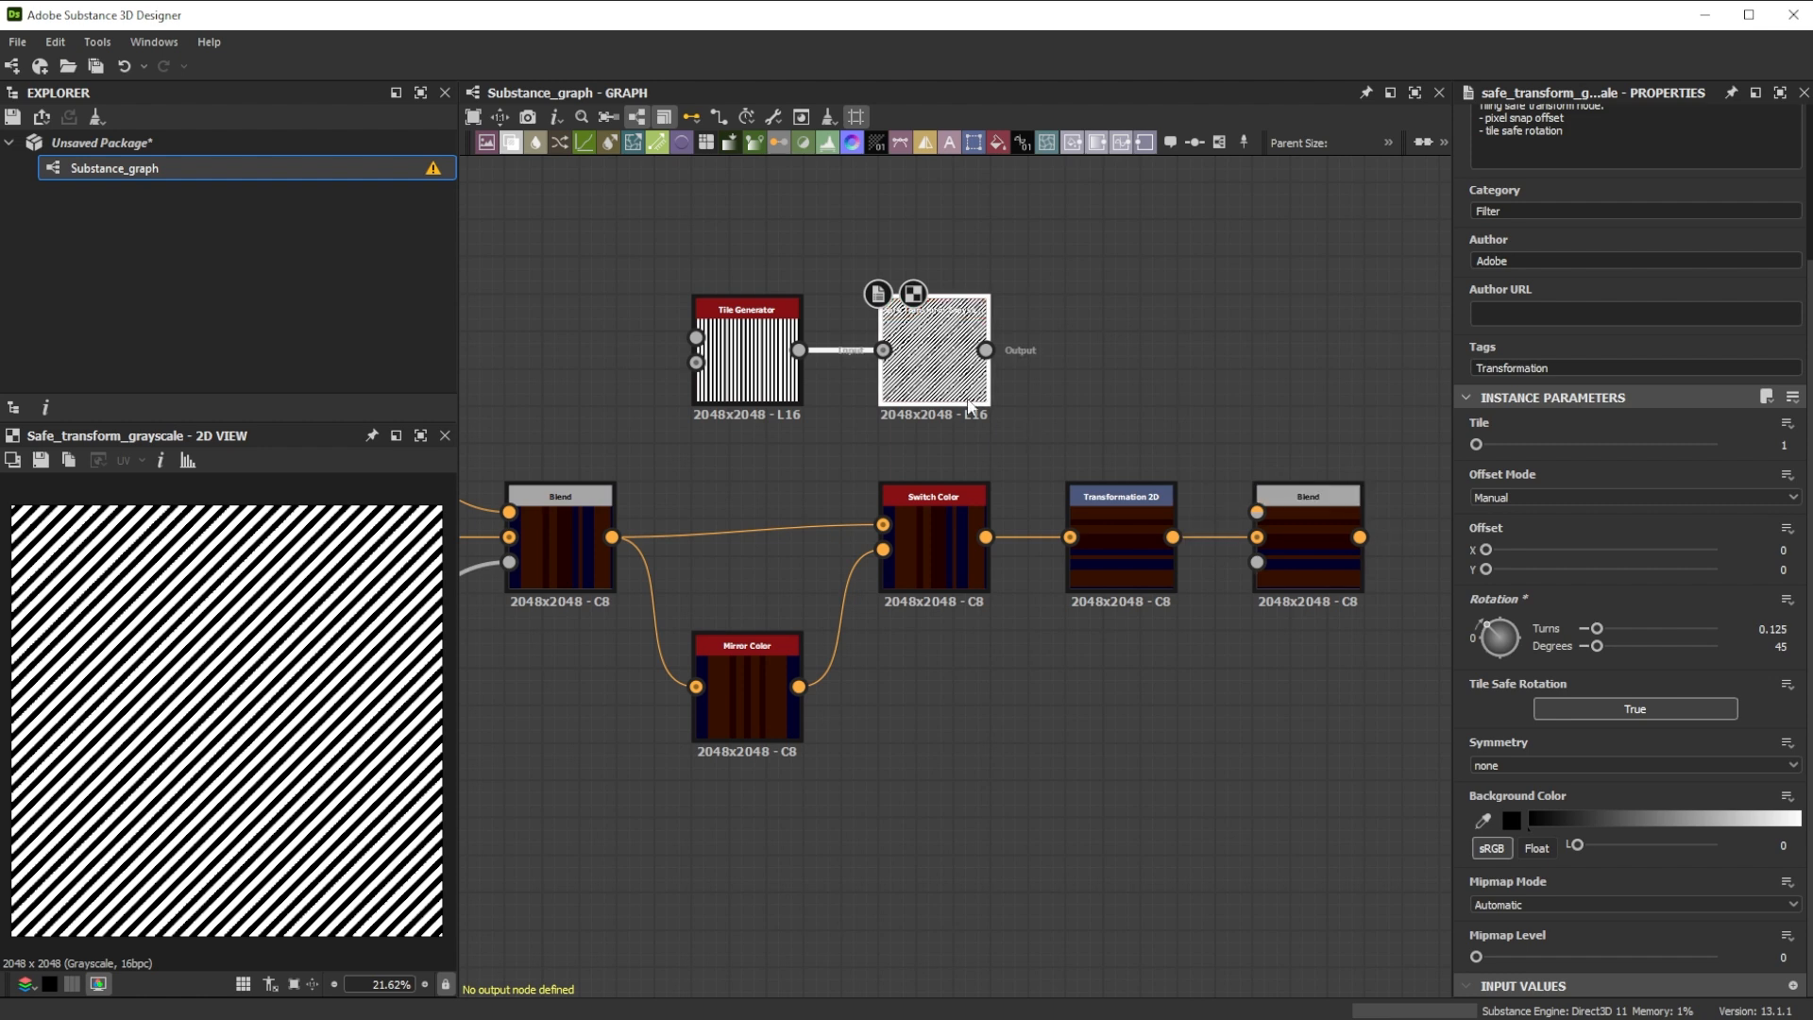
- Add an Alpha Merge node combining the Switch Color output with the diagonal stripes as alpha, and connect it to the last Blend's Foreground
key("space")
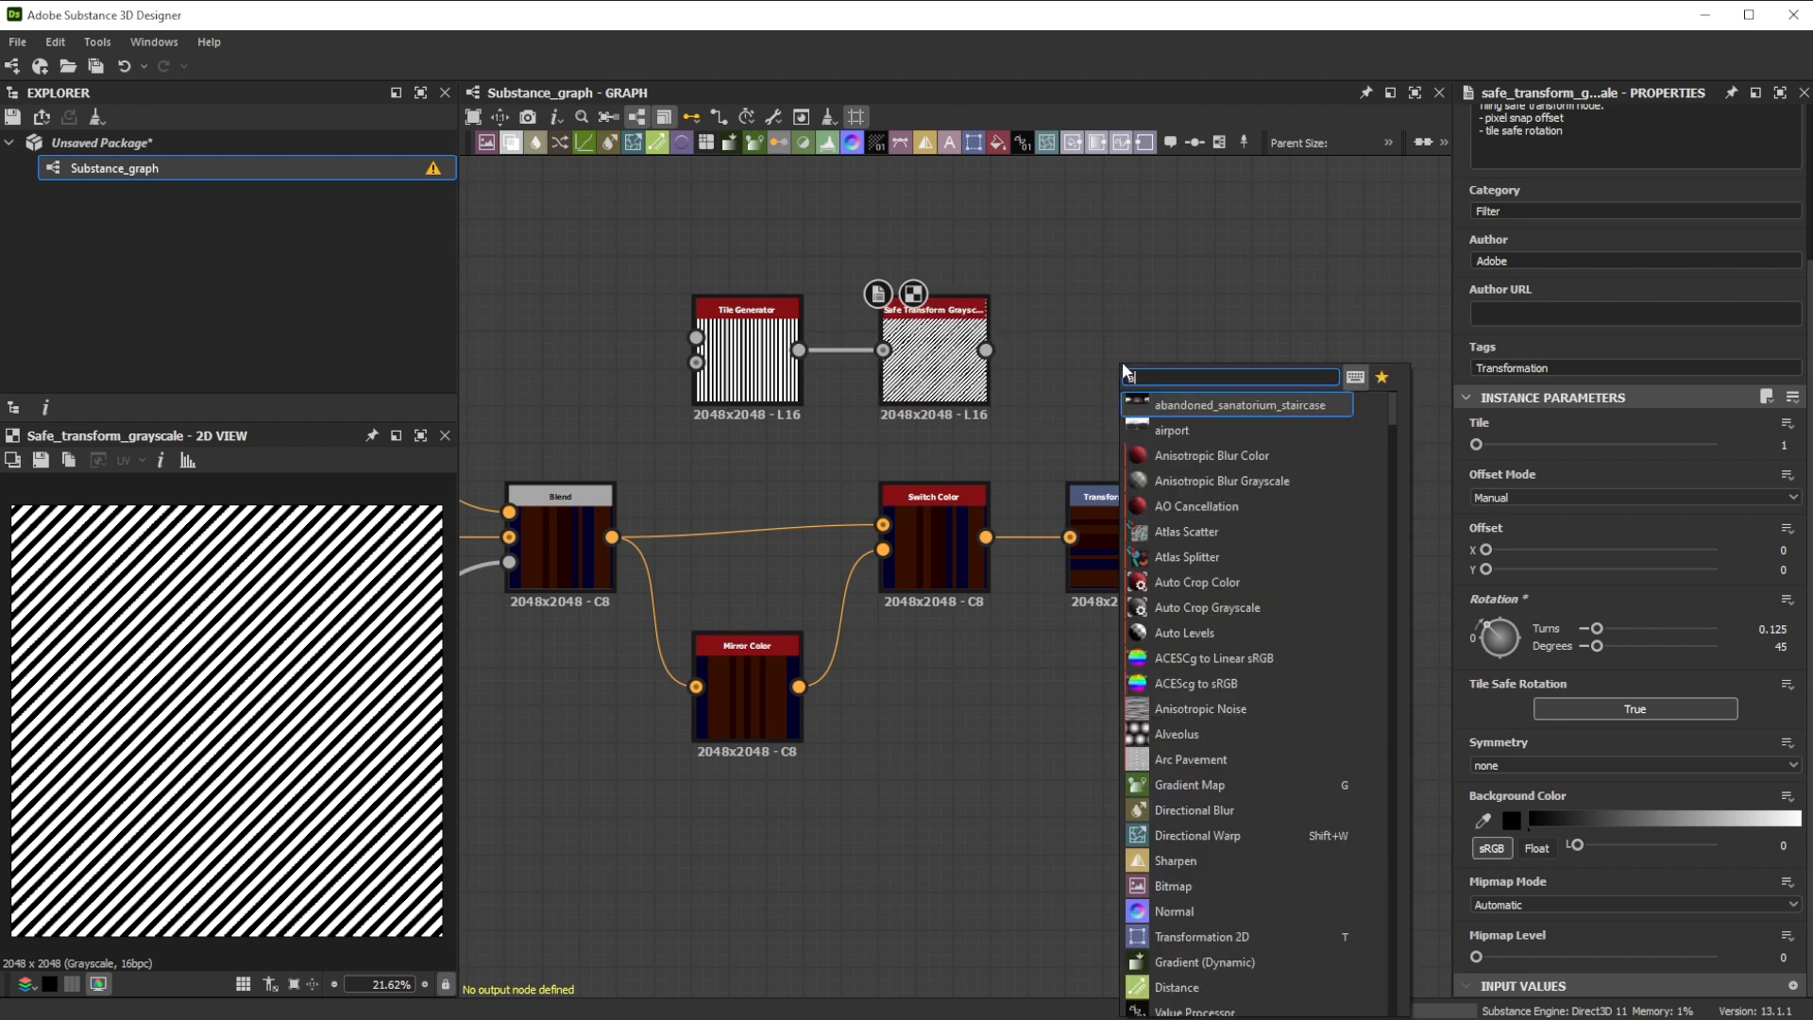
type("alp")
left_click(1188, 456)
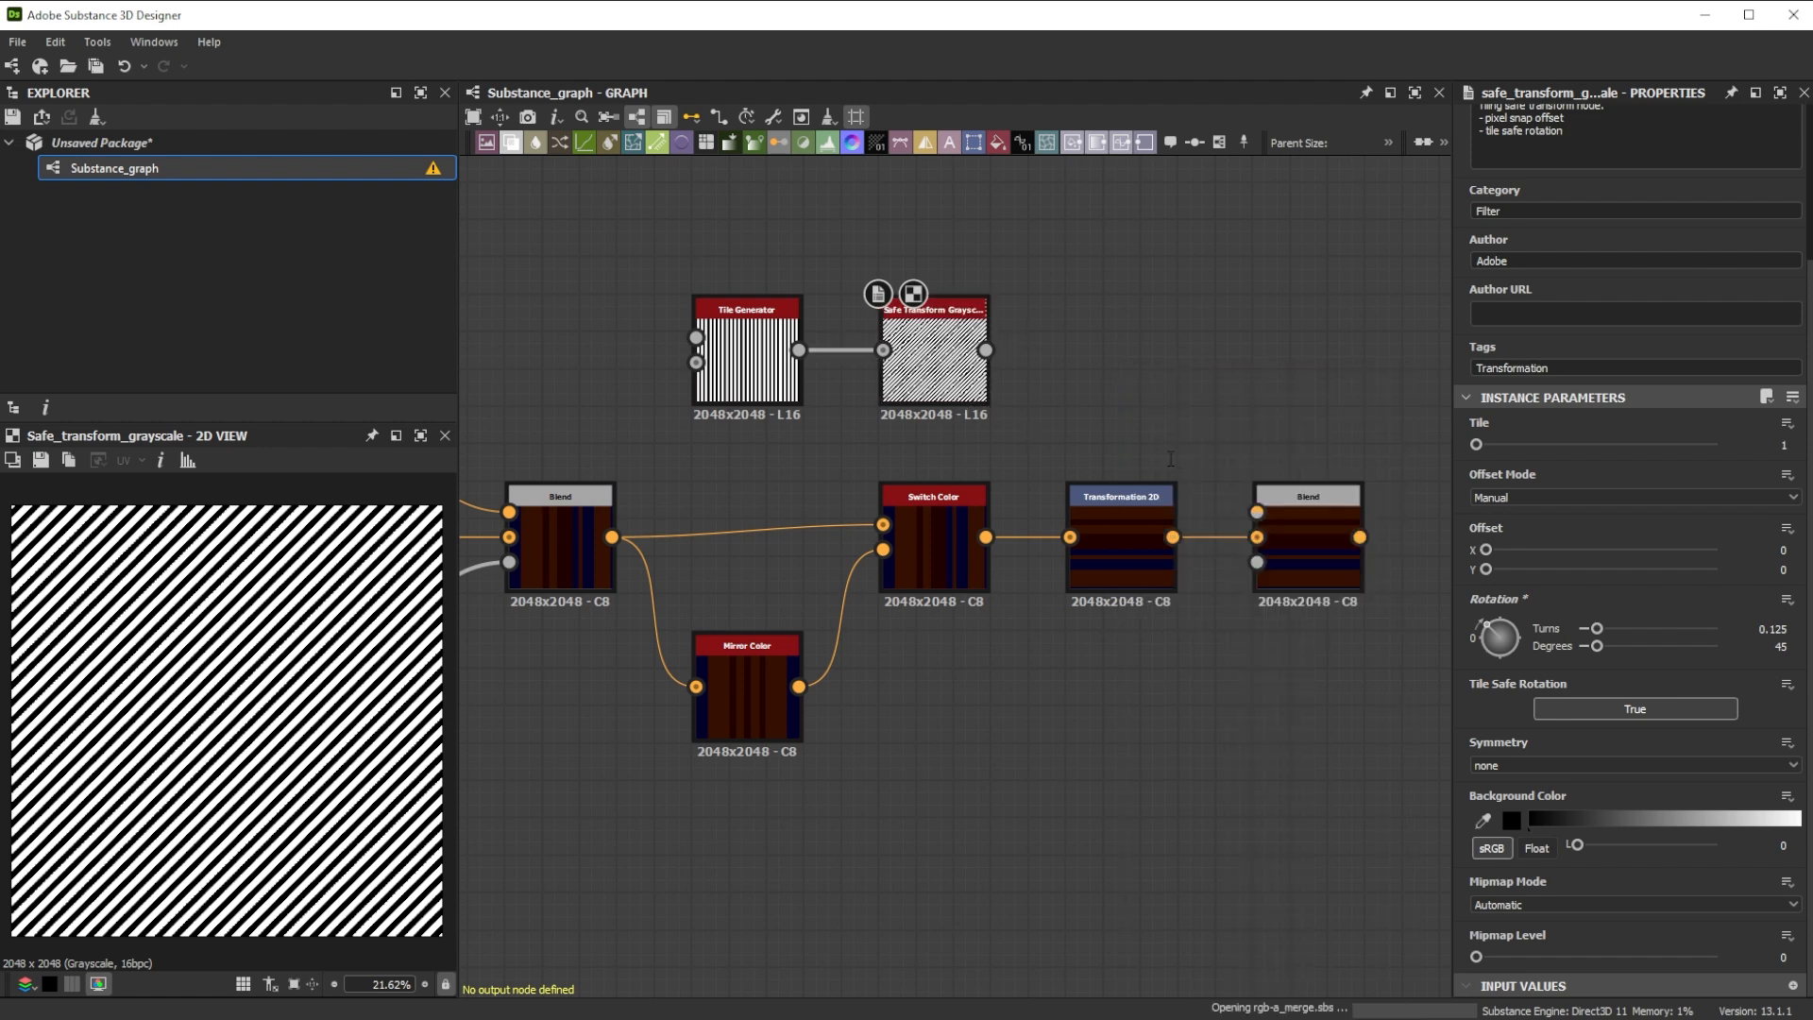
mouse_move(1018, 359)
left_mouse_down()
mouse_move(1070, 338)
mouse_move(1079, 382)
left_mouse_up()
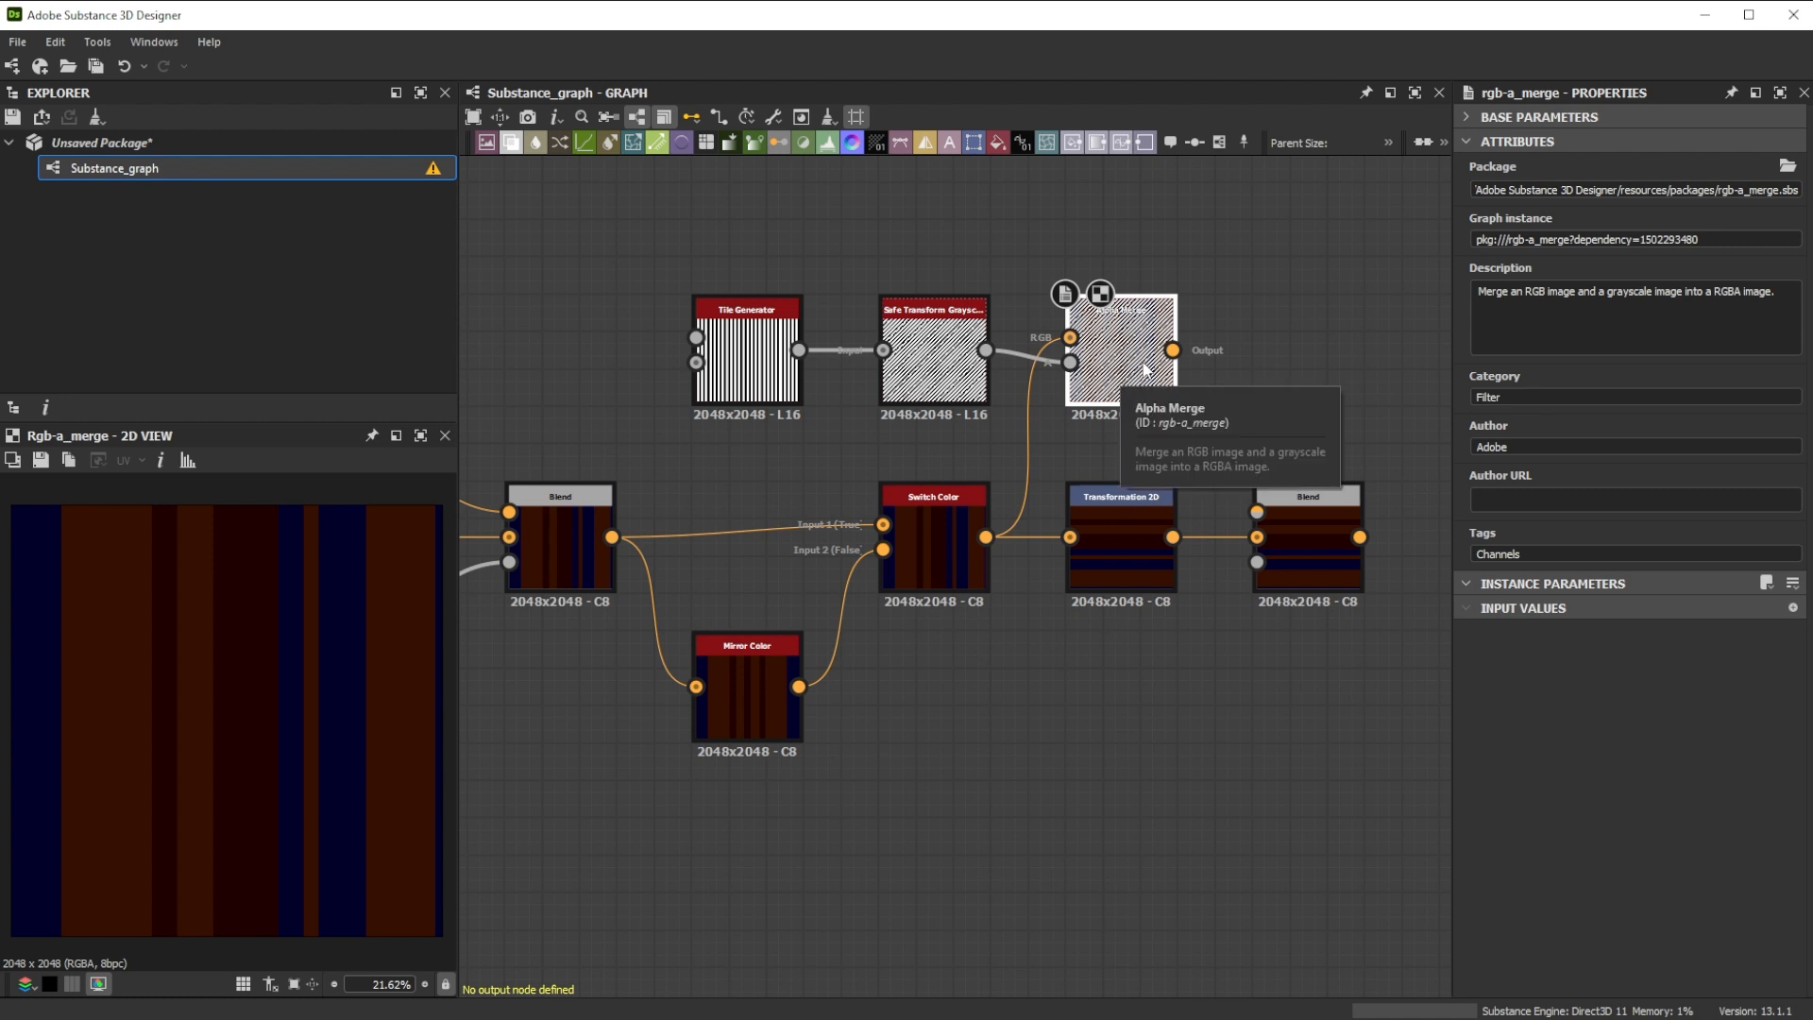
left_click_drag(1172, 350, 1257, 512)
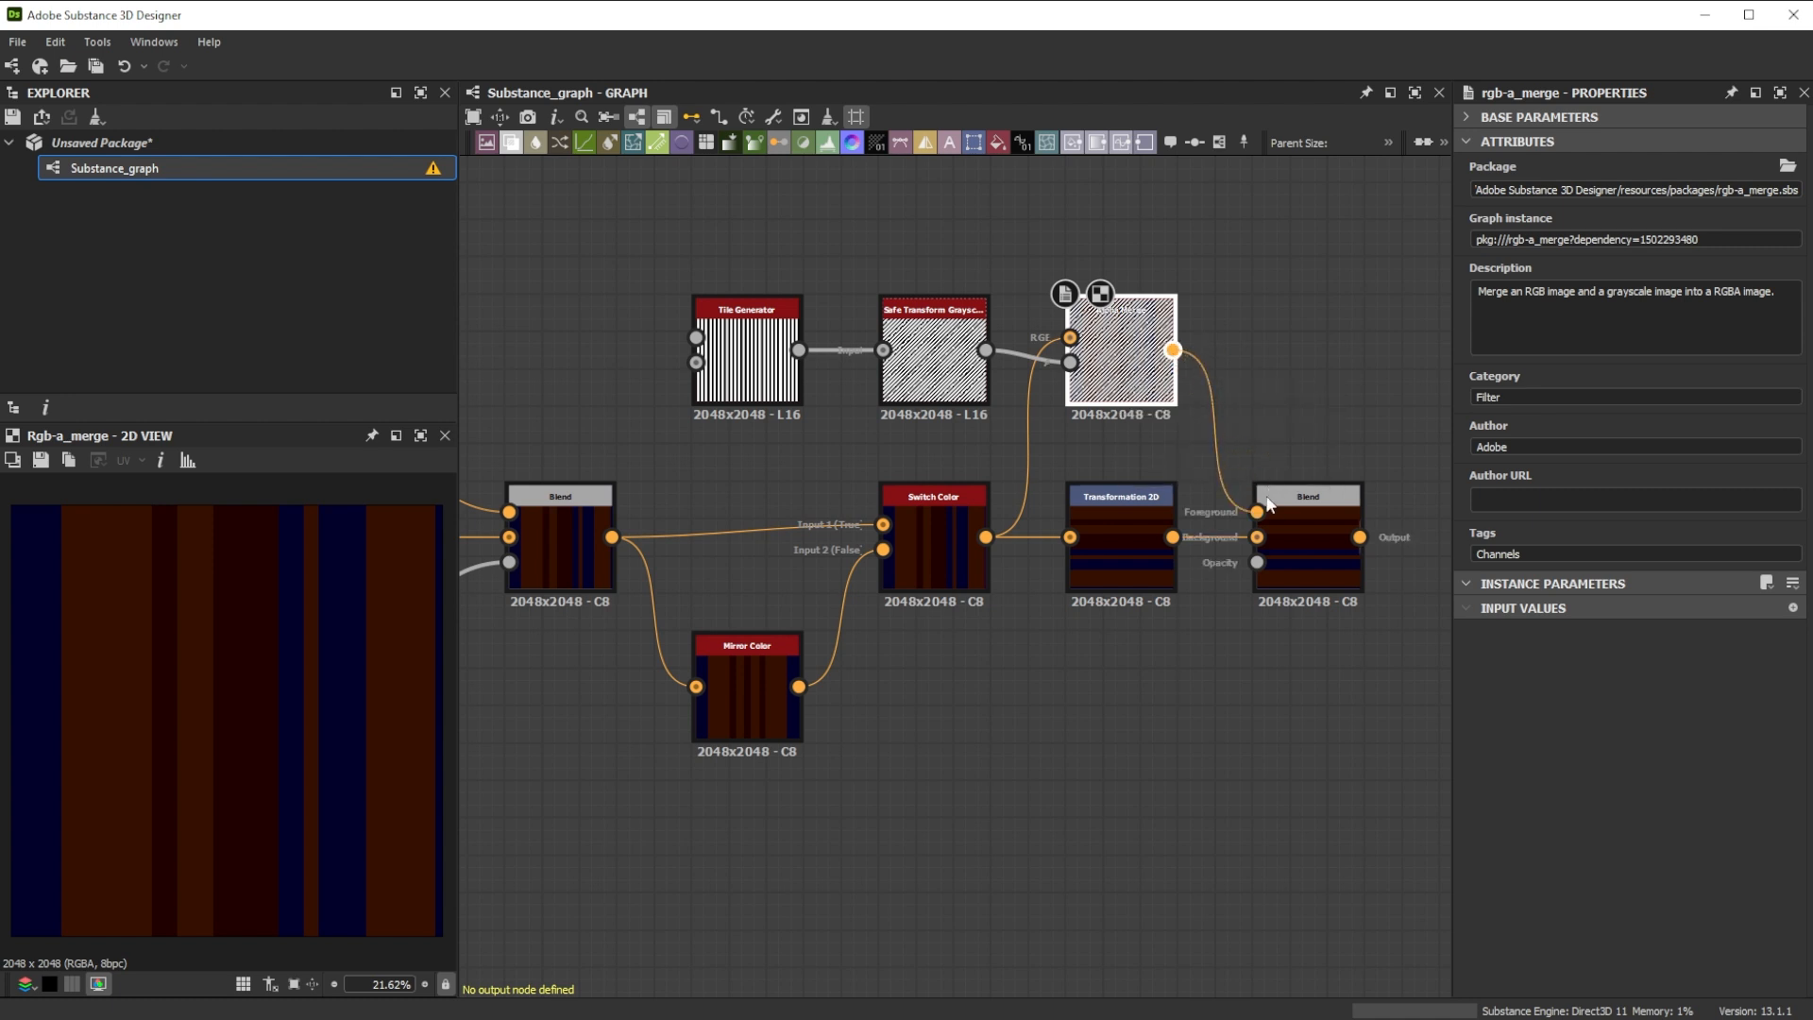
left_click(1309, 584)
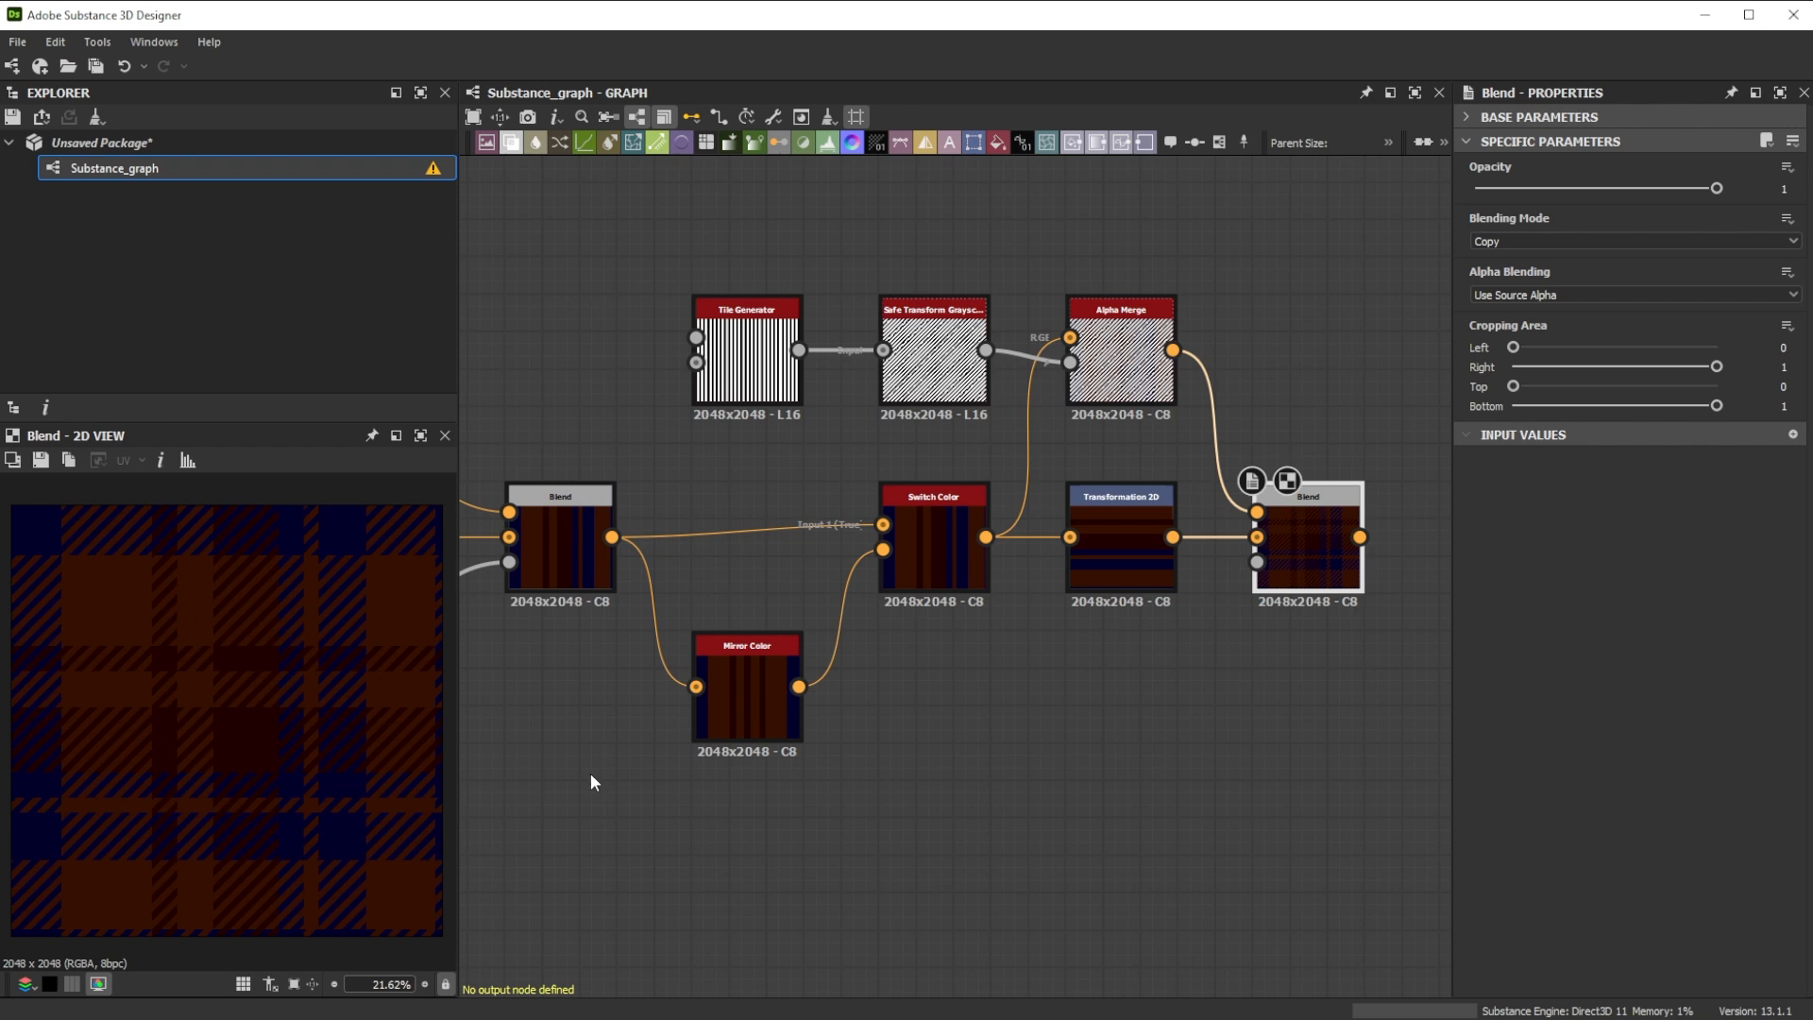
- Add a Tile Generator Color node after the last Blend and move the connection from its Background to its pattern input
middle_click_drag(1364, 543, 635, 569)
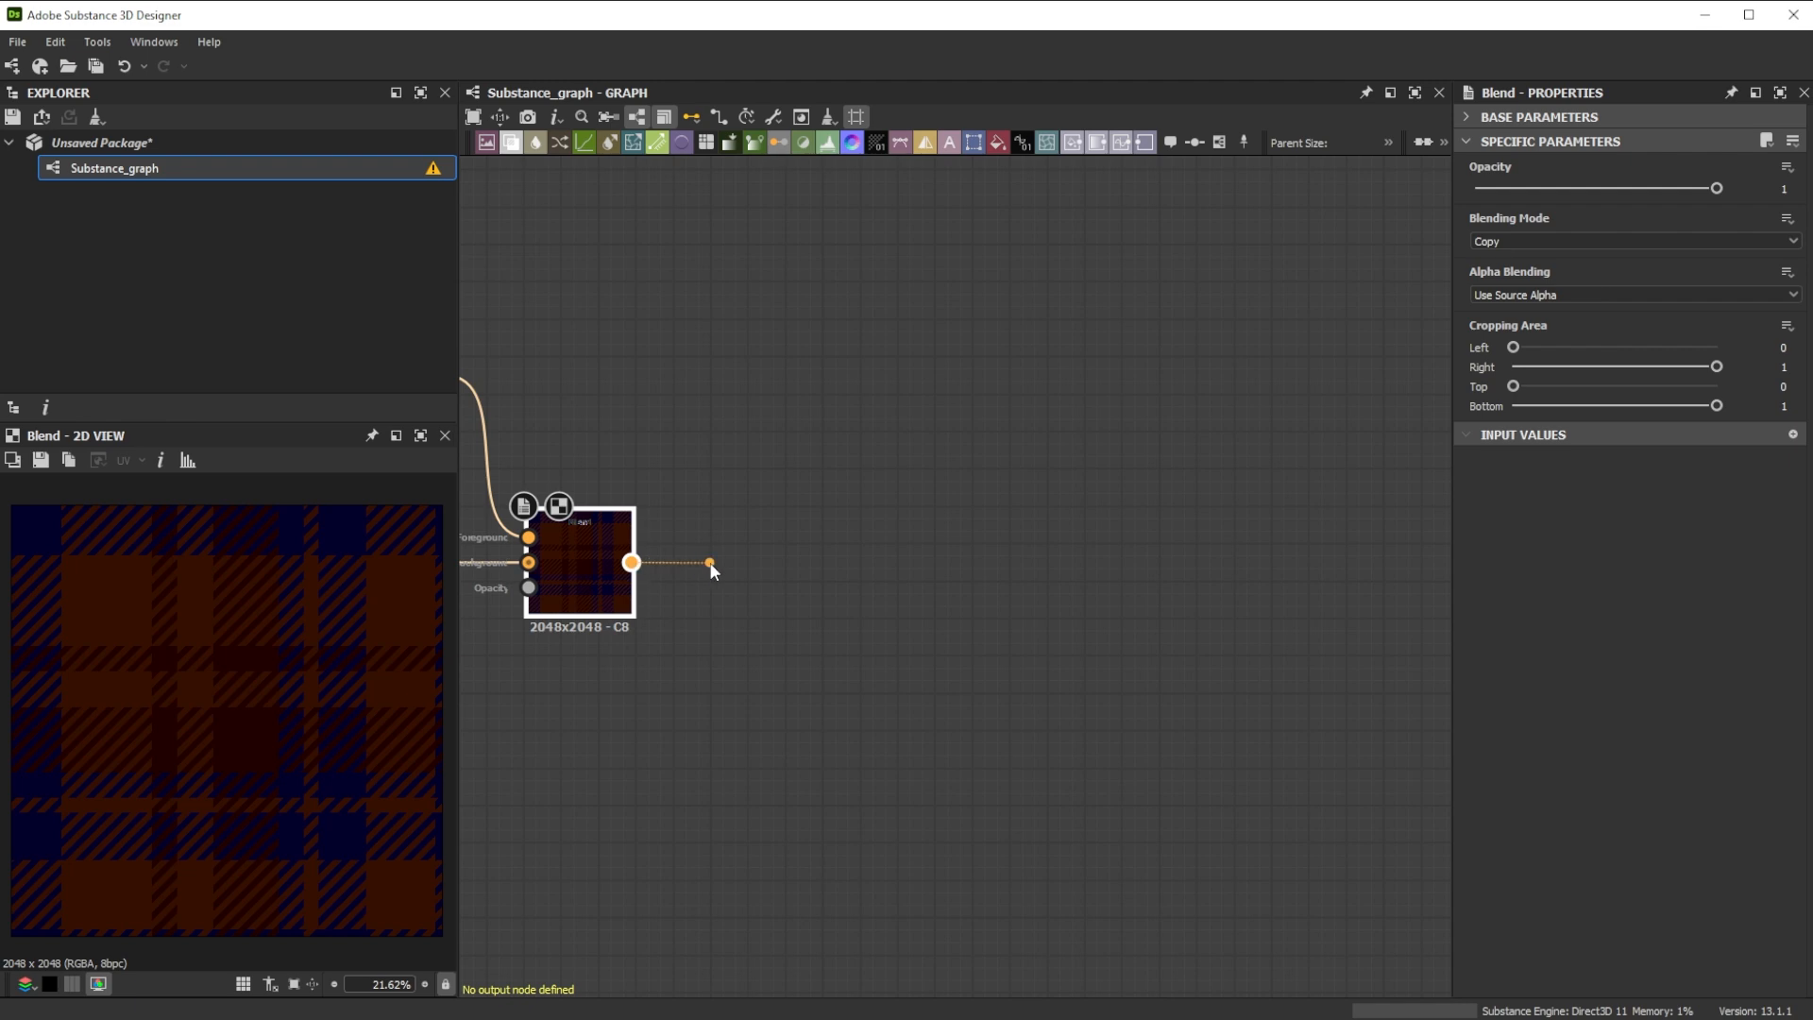
left_click_drag(710, 562, 710, 563)
type("t")
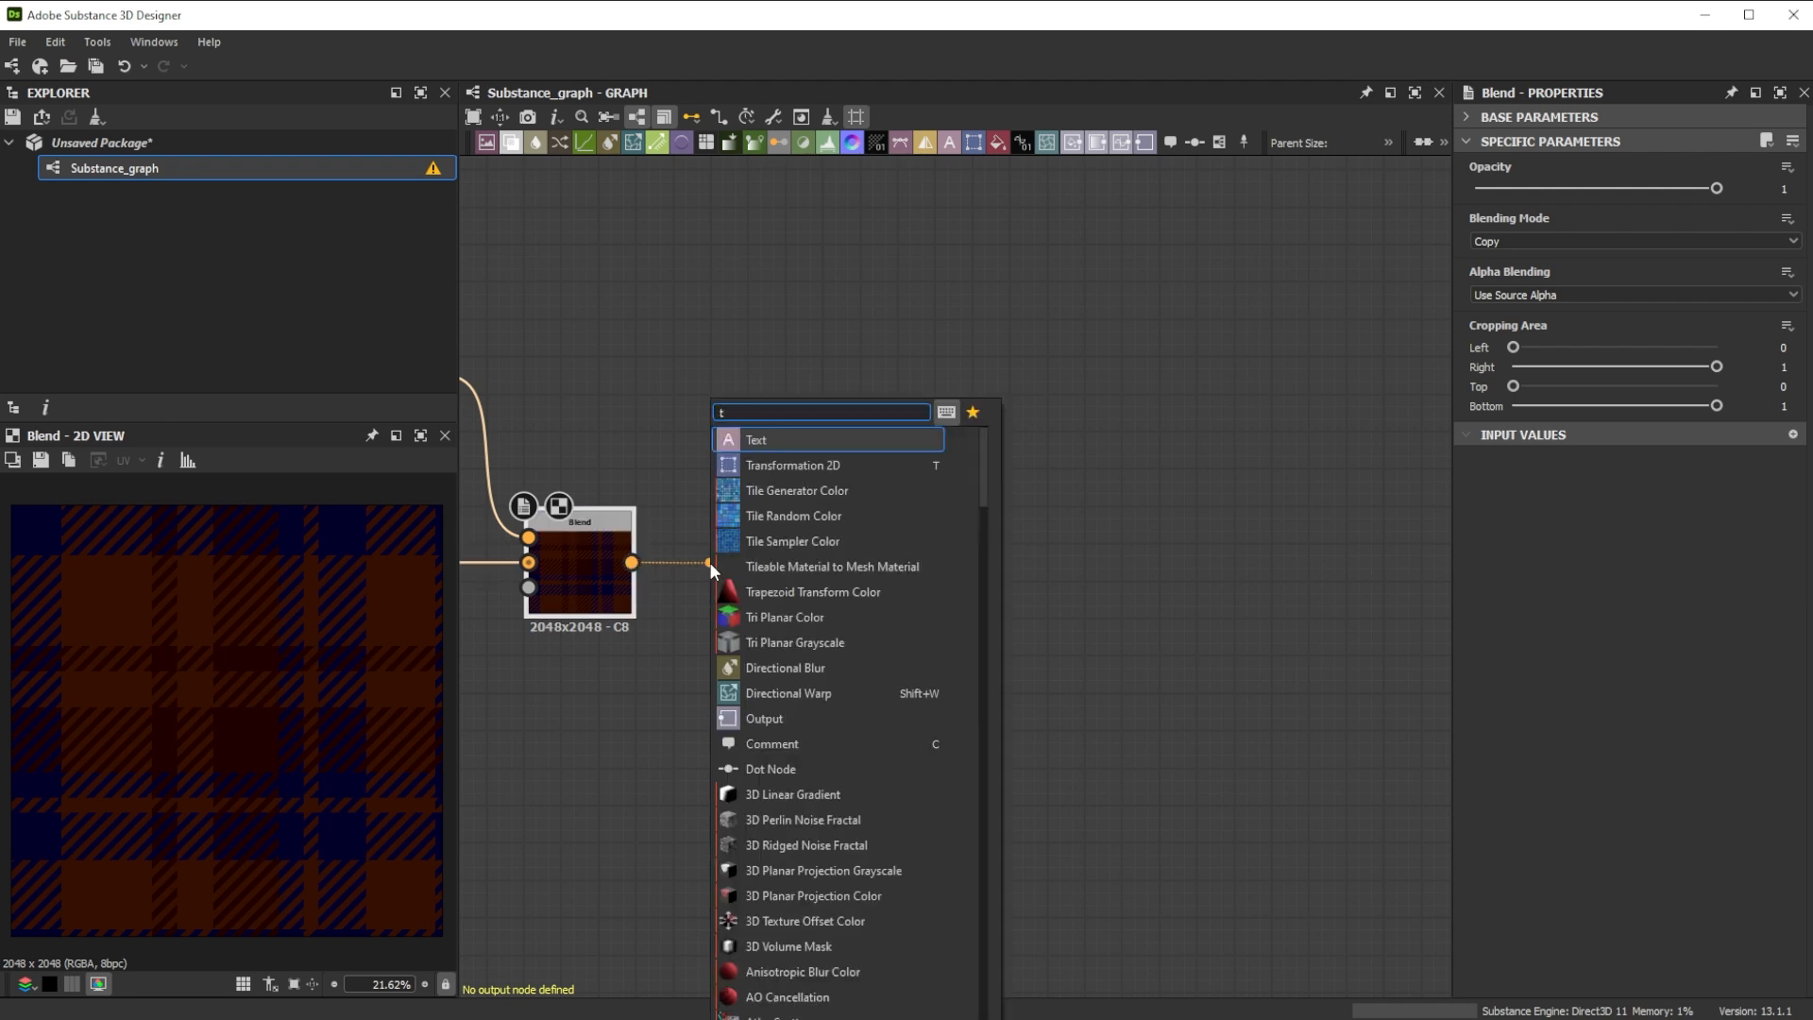
left_click(785, 490)
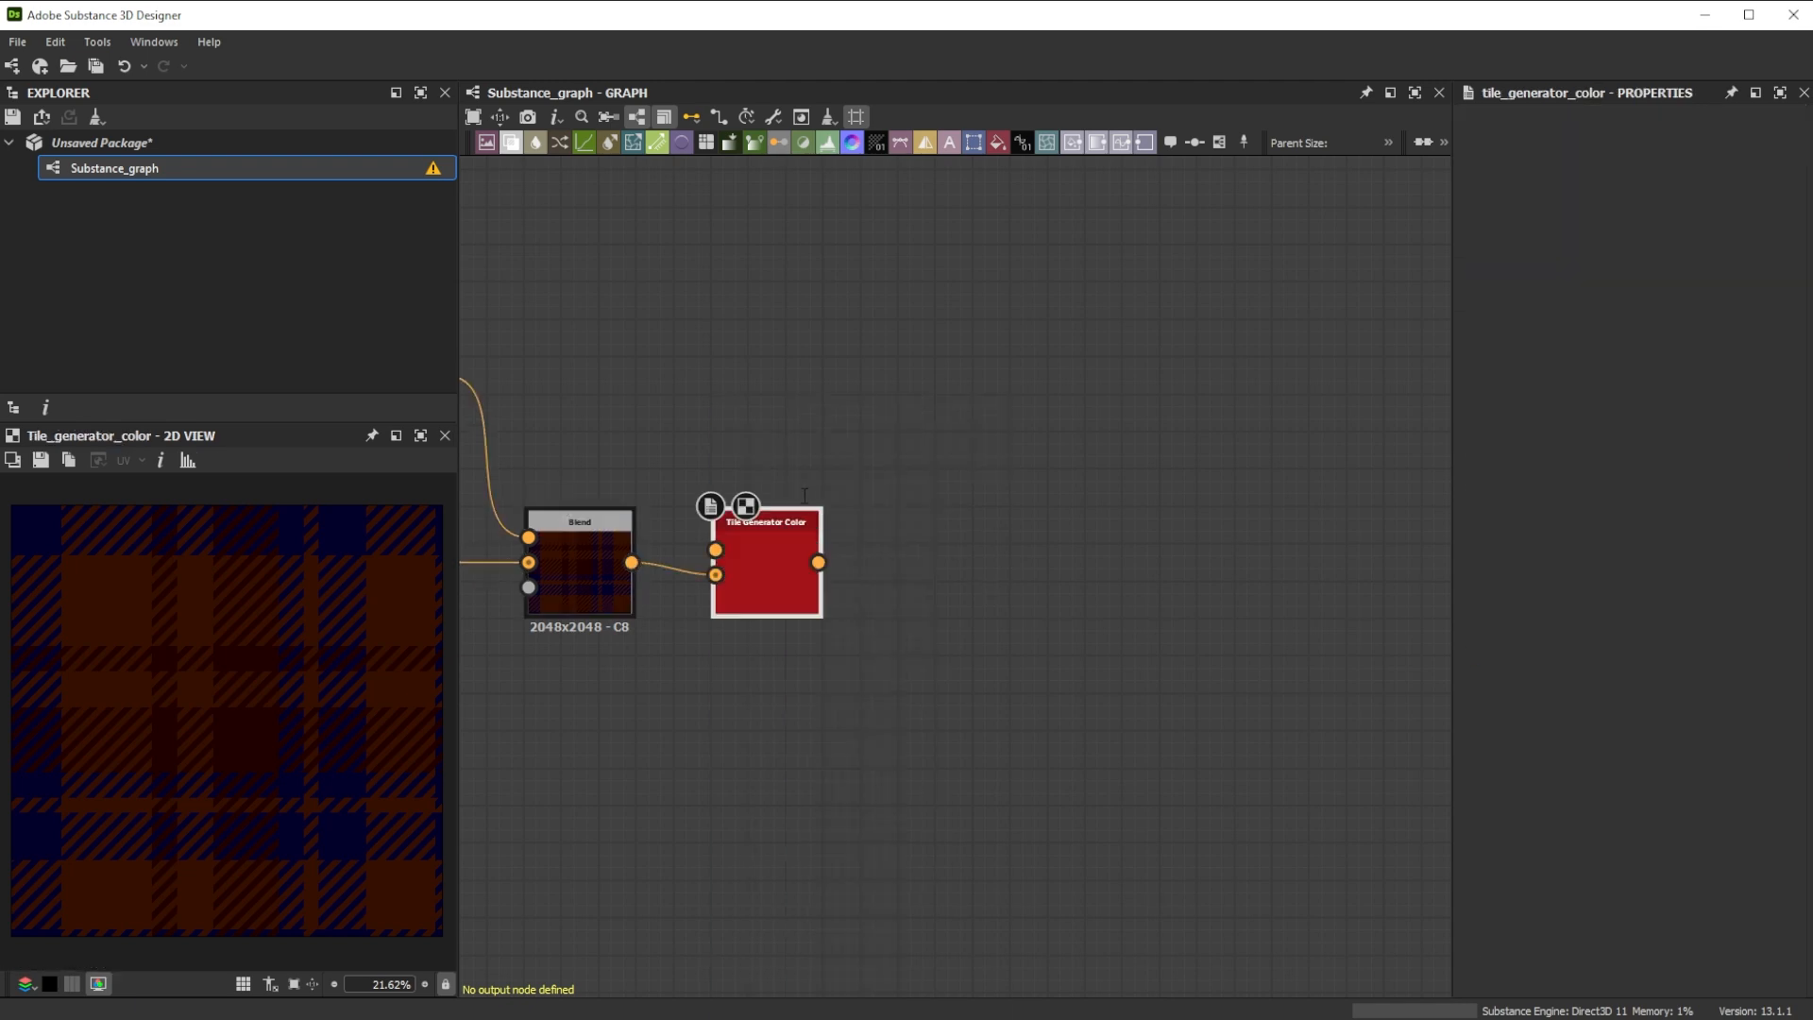
left_click_drag(715, 574, 716, 550, "shift")
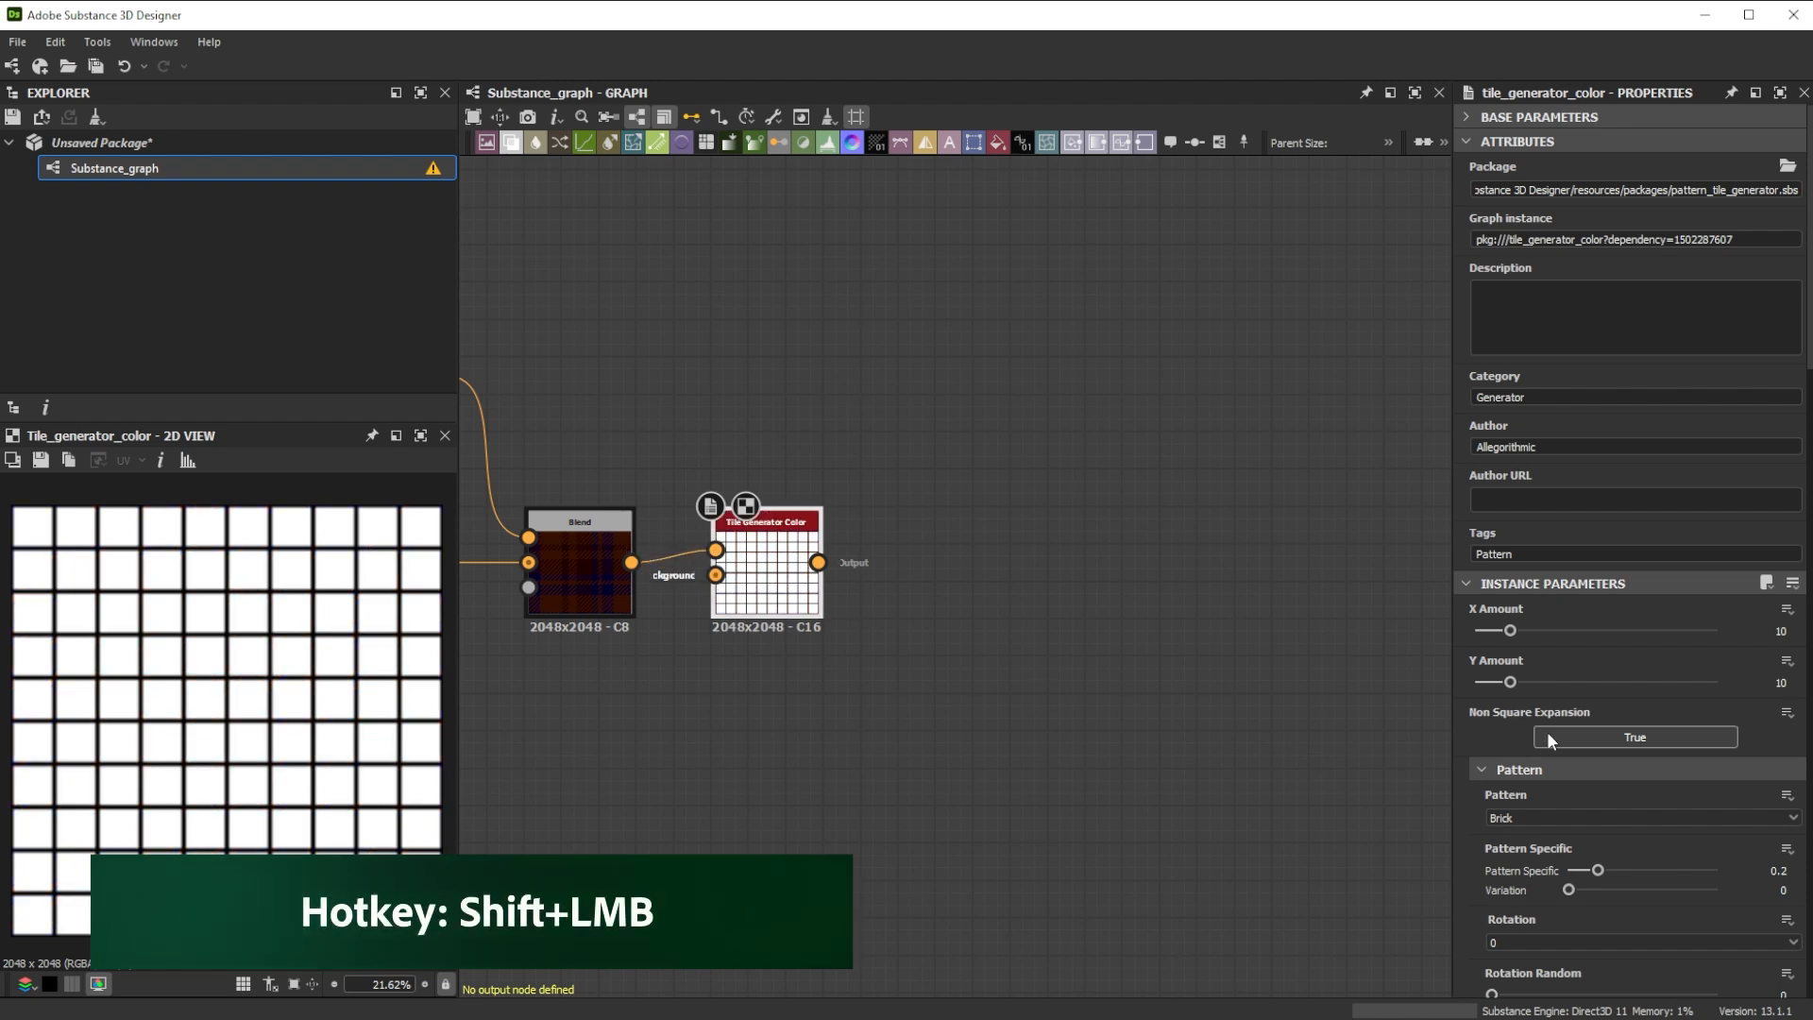
- Set the Tile Generator Color's X Amount and Y Amount to 5
left_click(1781, 631)
type("5")
key("Return")
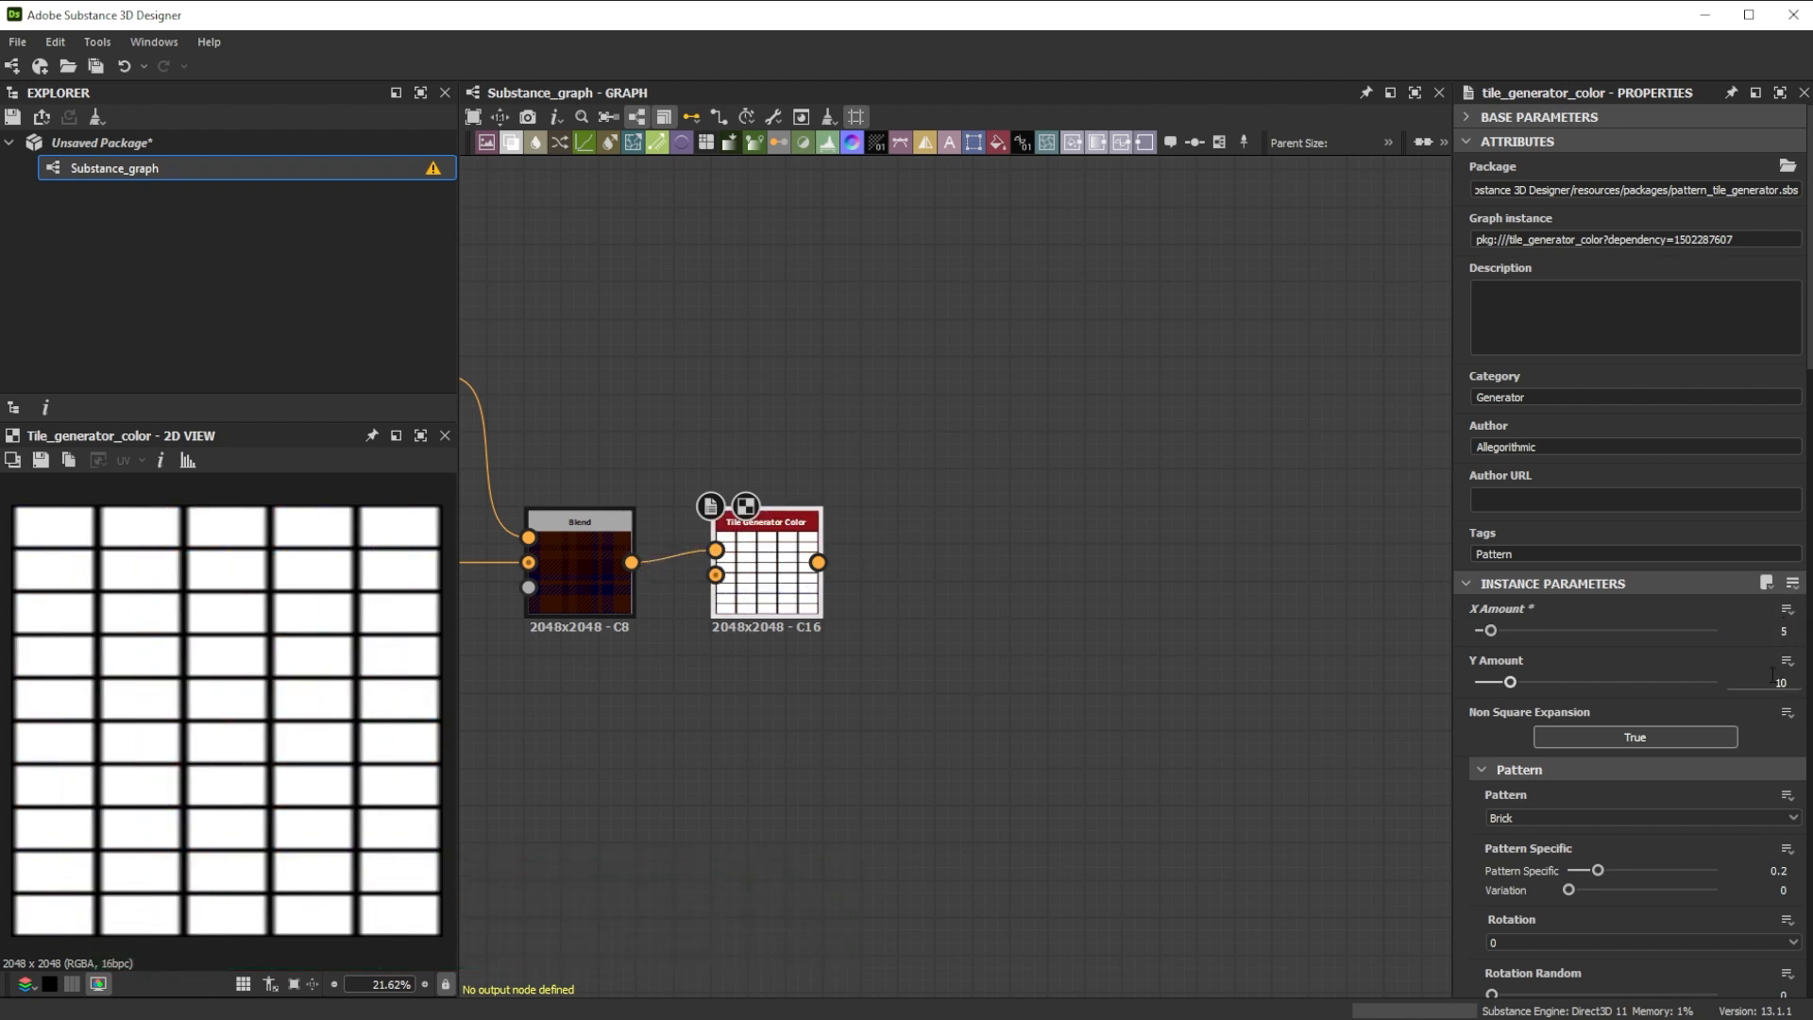
left_click_drag(1771, 683, 1804, 684)
type("5")
key("Return")
- Set the Tile Generator Color's pattern to Image Input and its Image Input Filtering to Nearest
left_click(1725, 818)
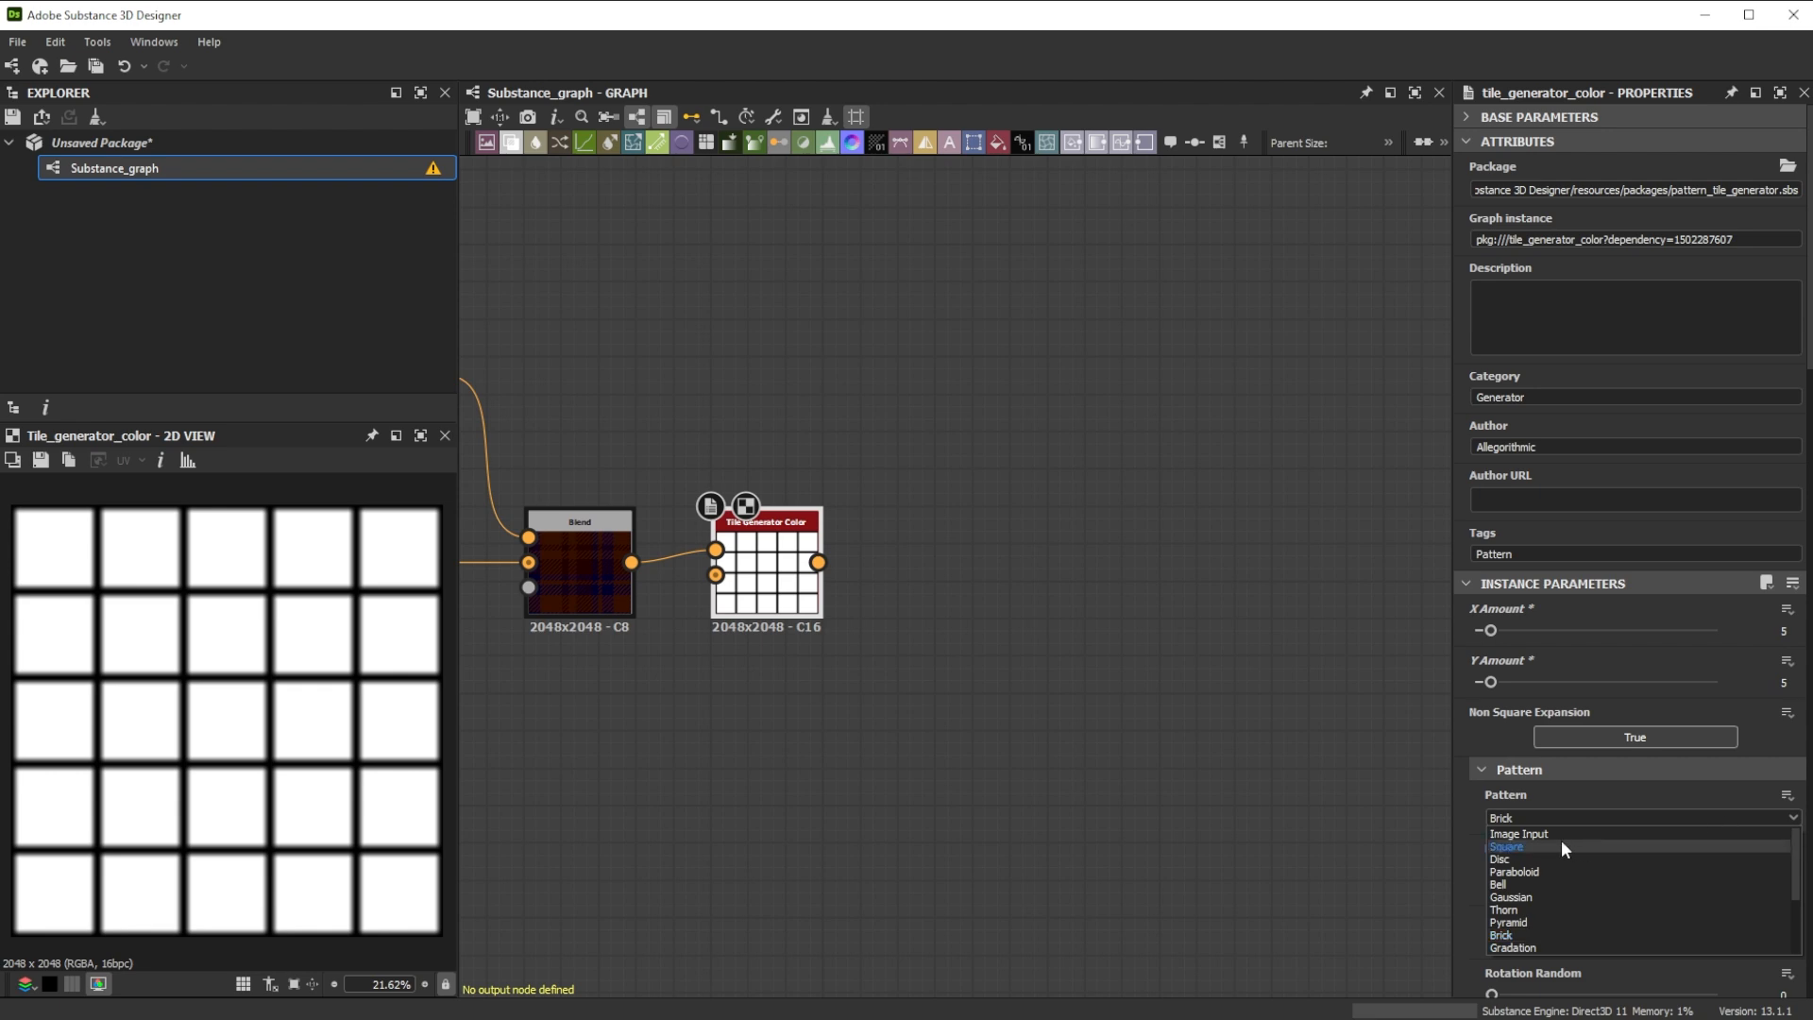
left_click(1534, 837)
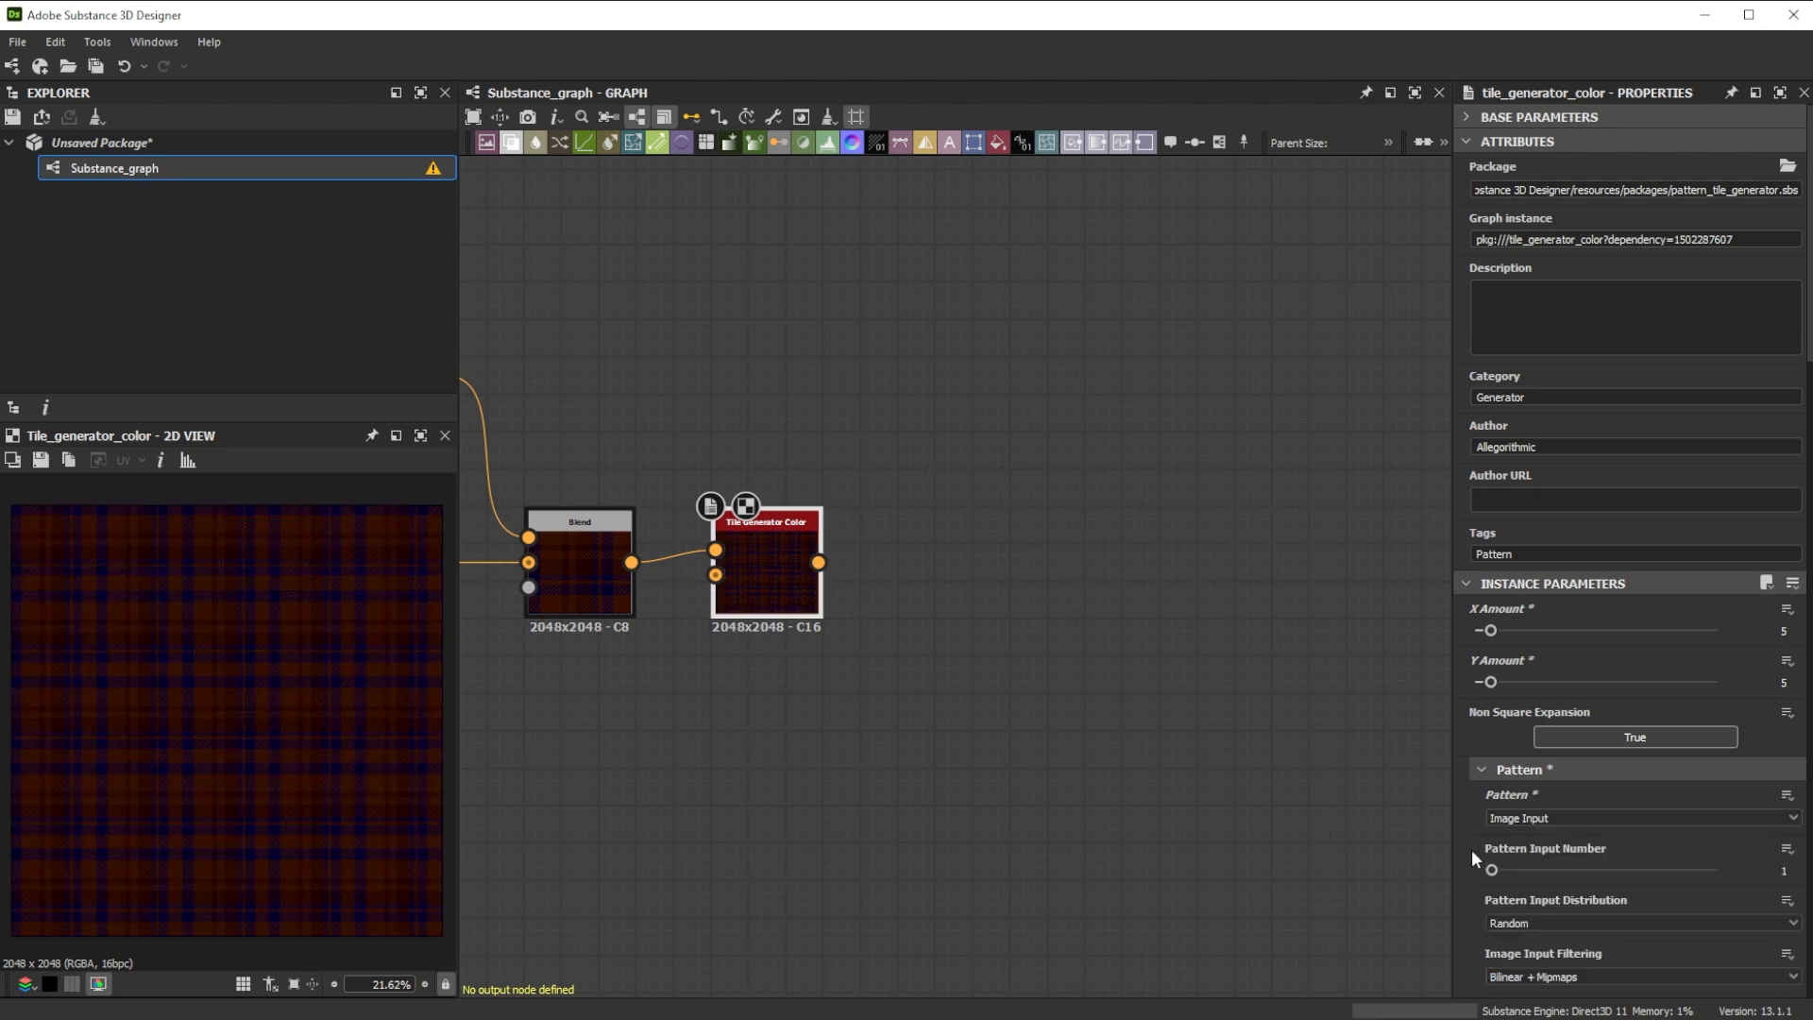
scroll(1471, 848, "down", 2)
left_click(1517, 858)
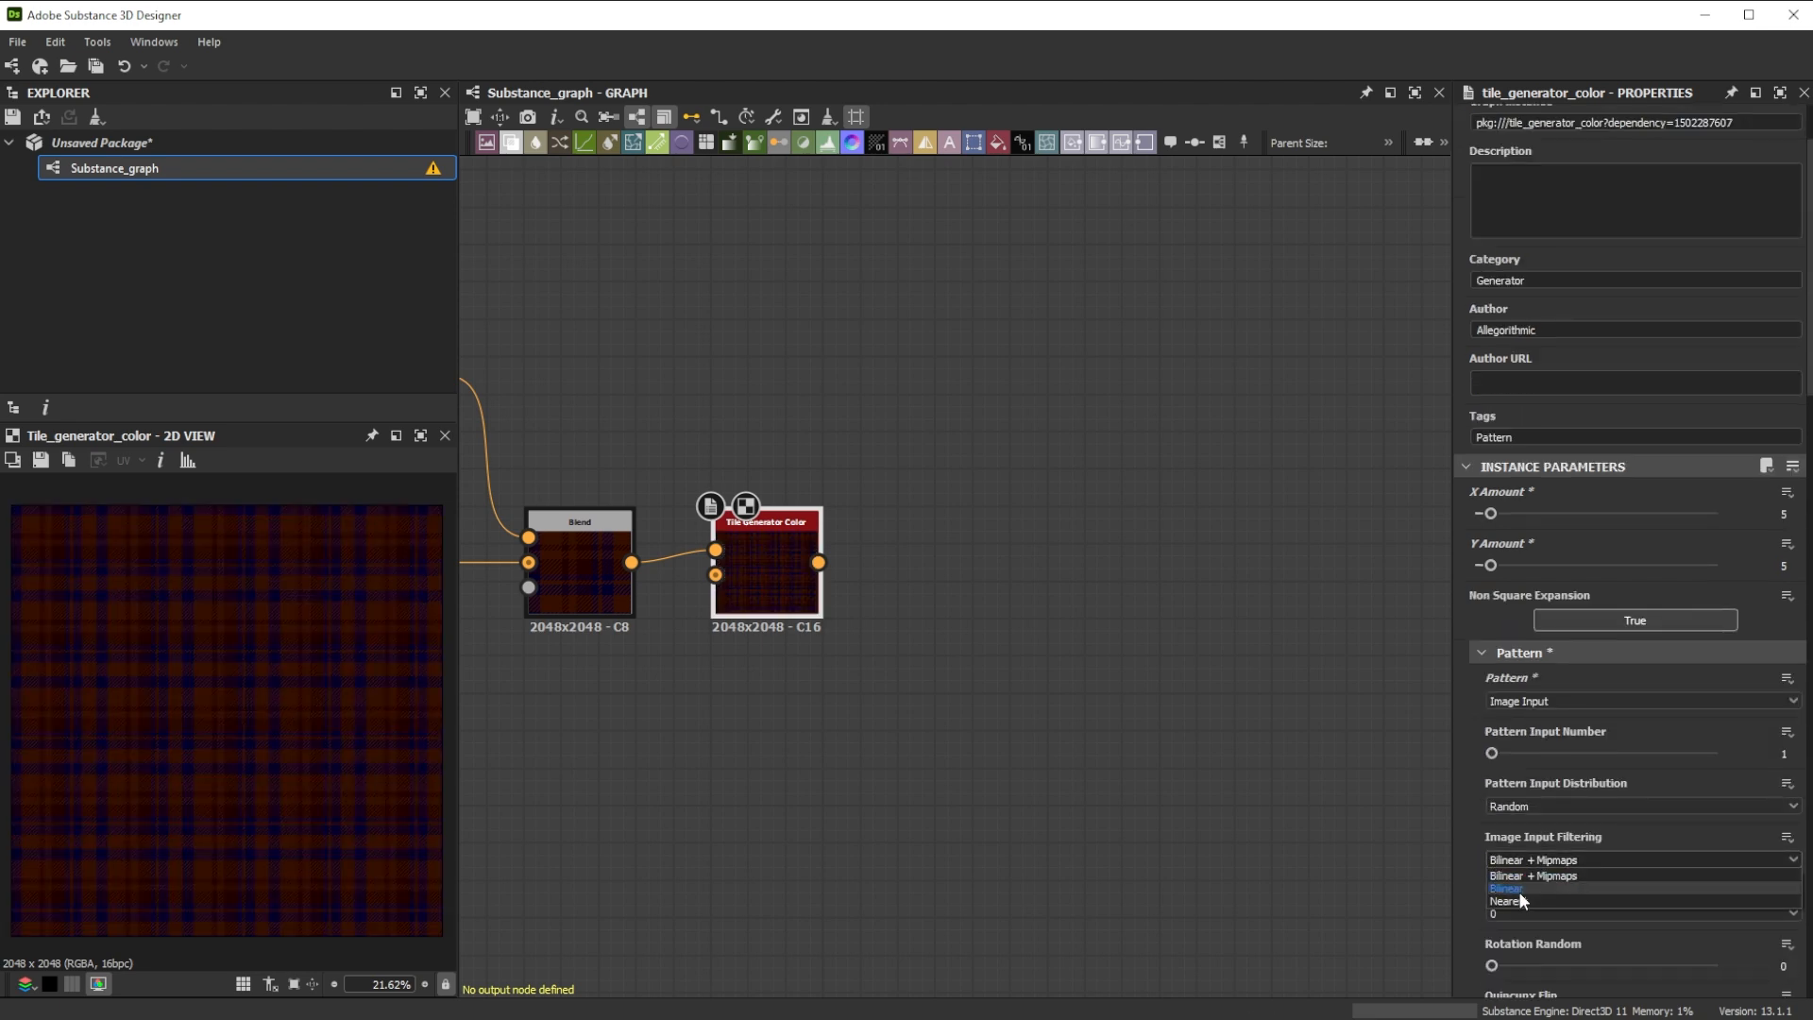
left_click(1520, 901)
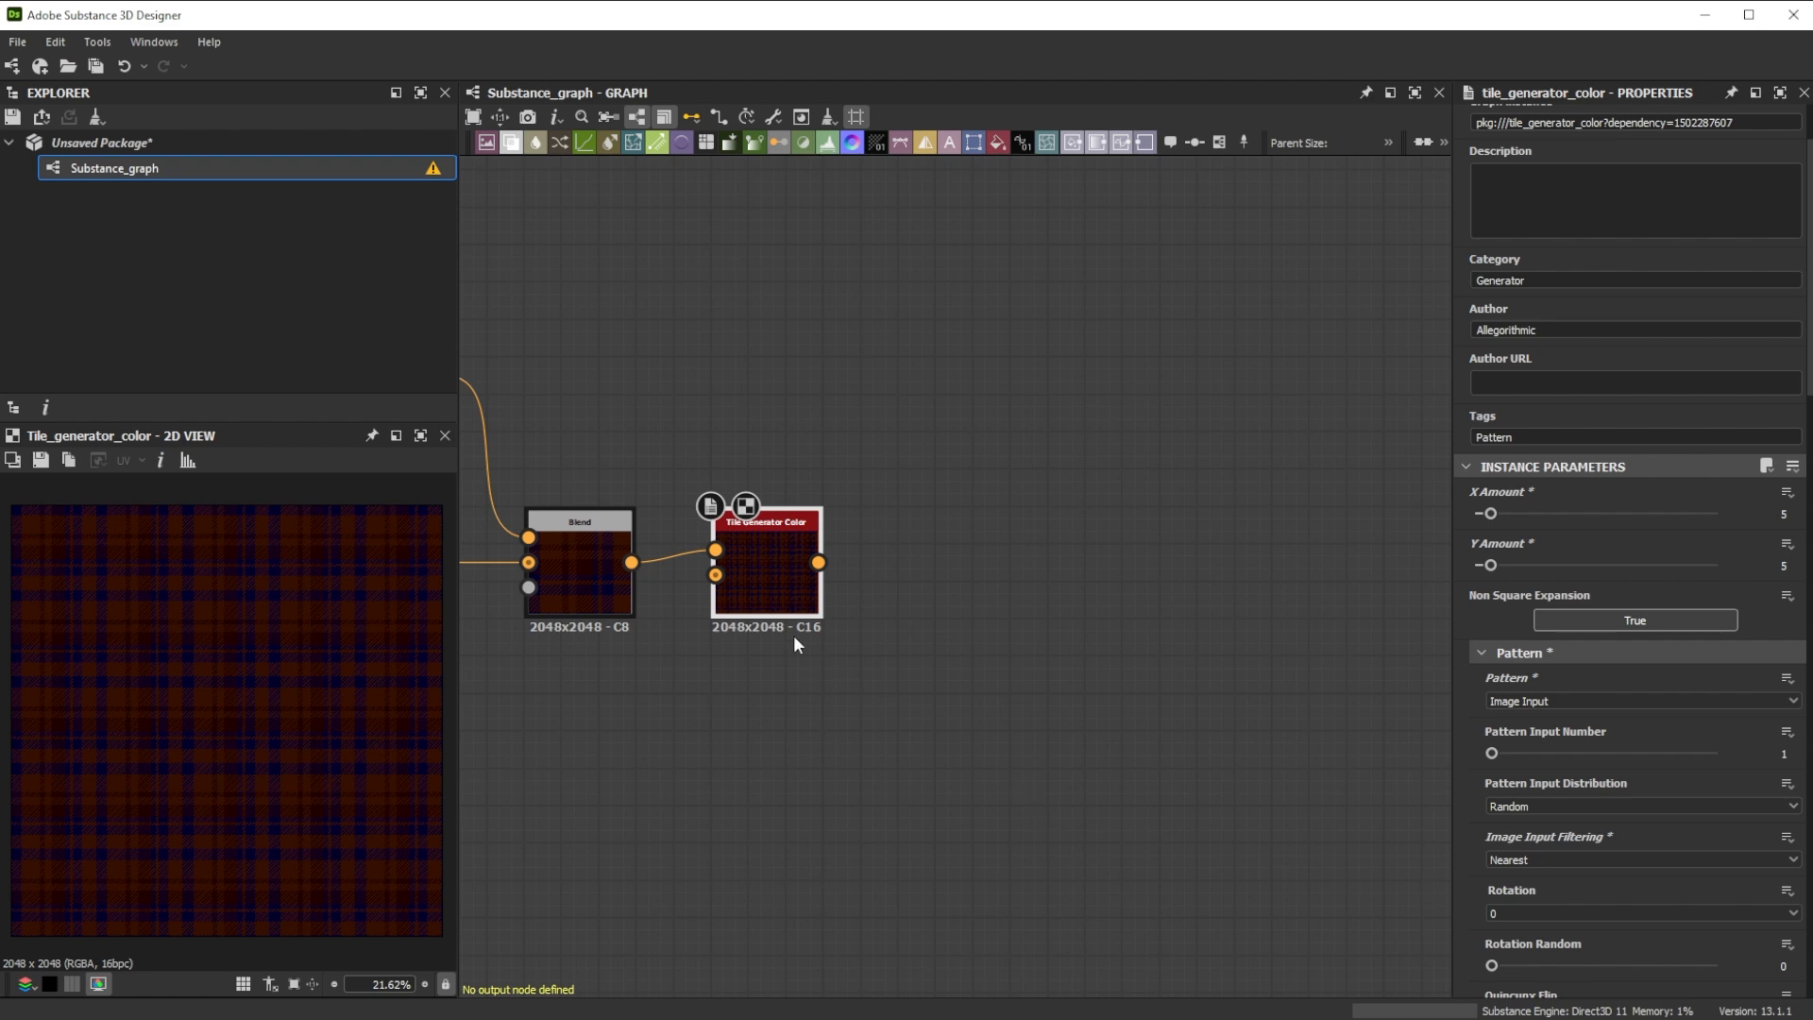
- Add an Output node after the Tile Generator Color and label it "plaid pattern generator"
left_click_drag(818, 563, 904, 559)
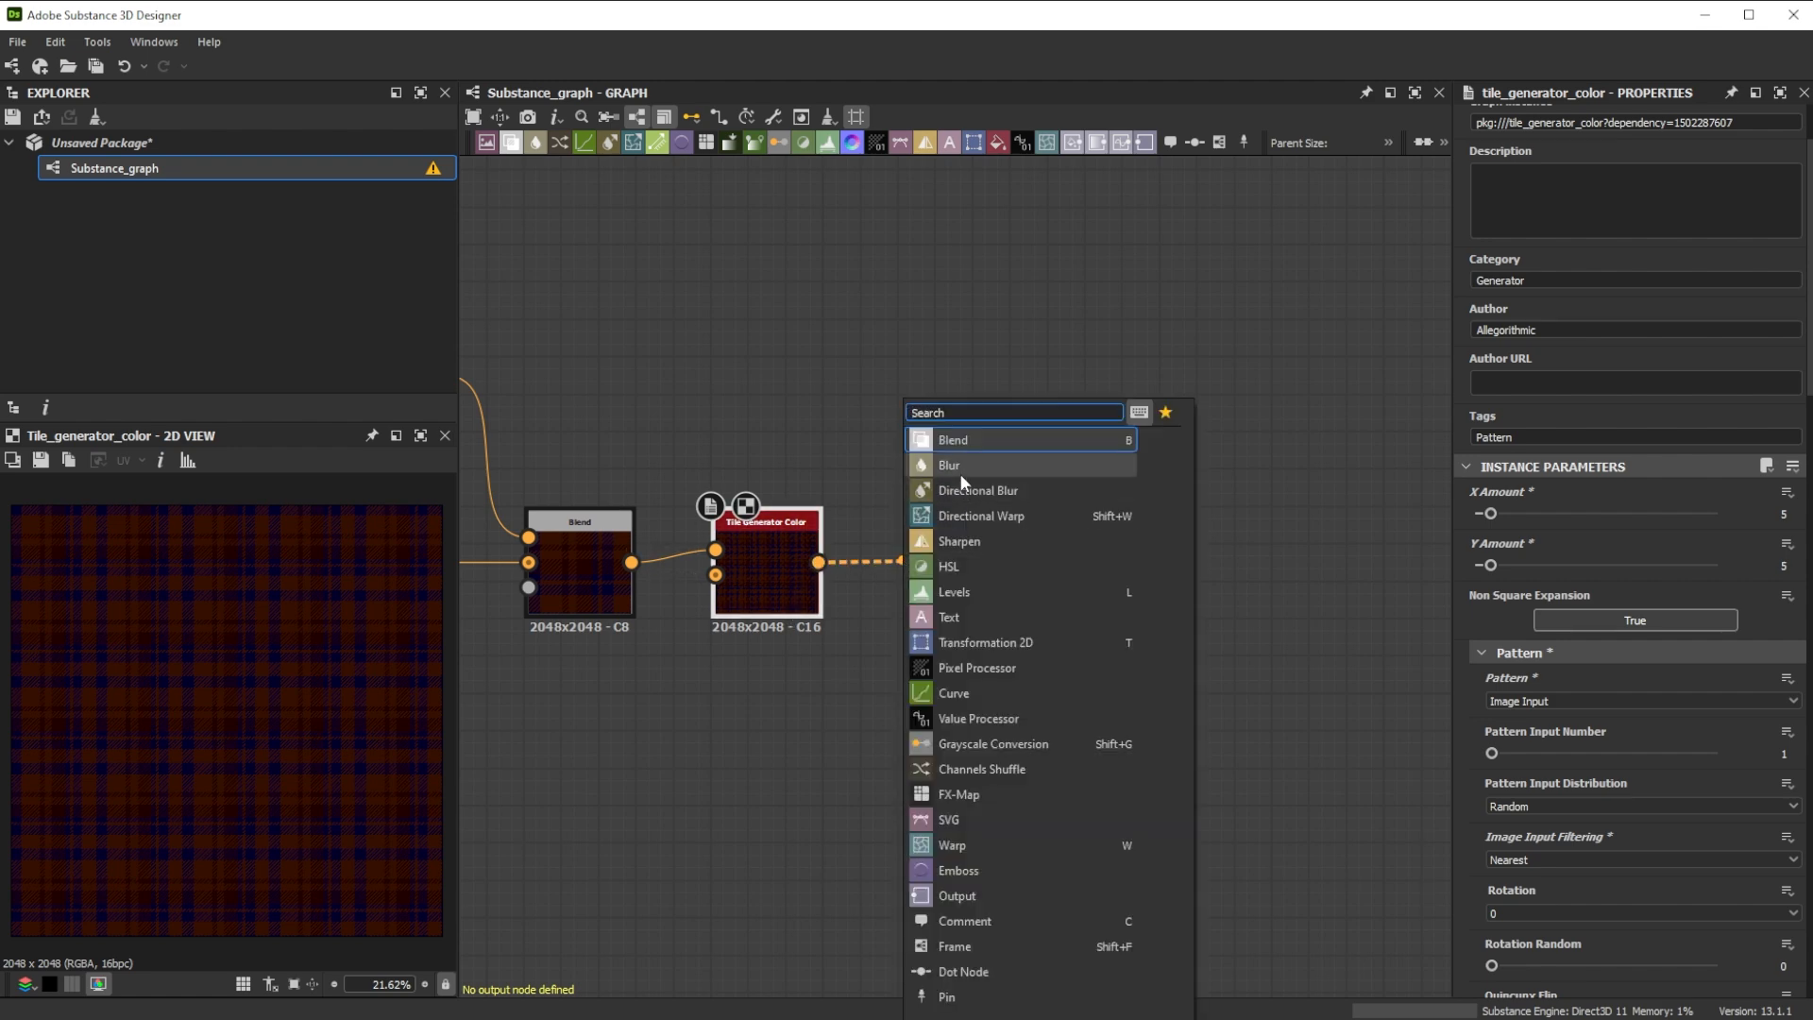
type("out")
left_click(950, 439)
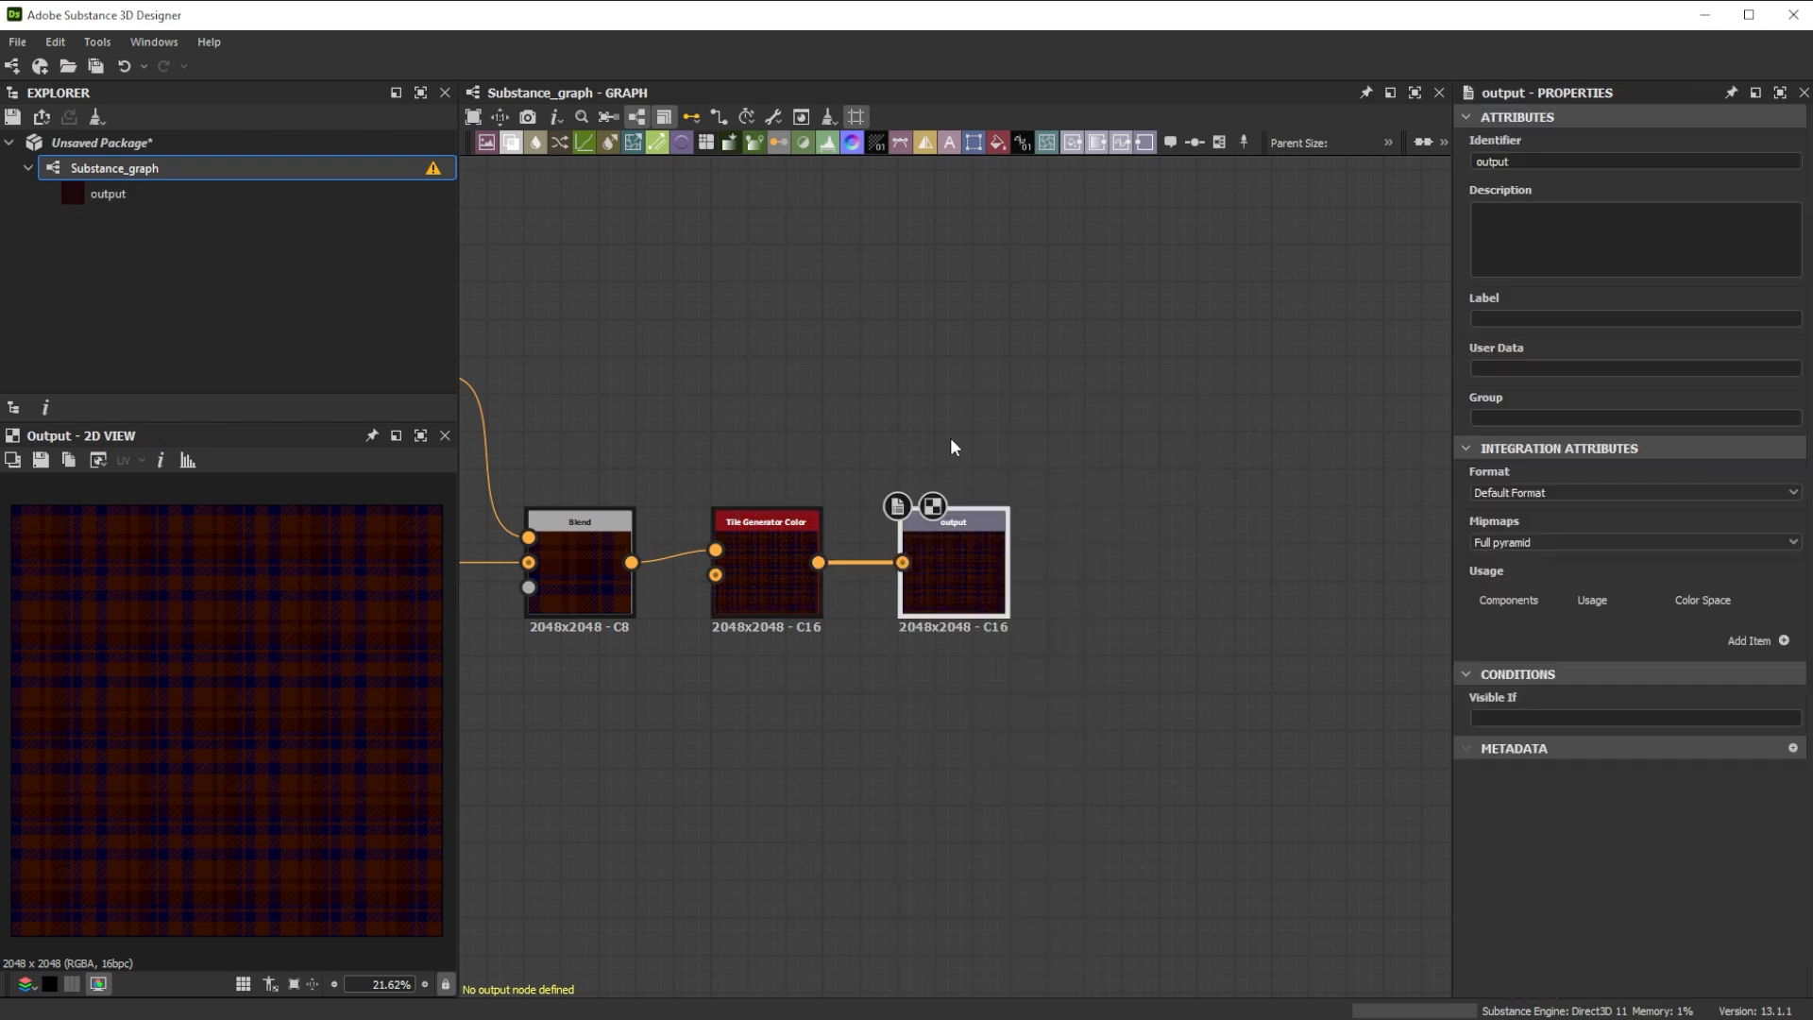
left_click(1501, 319)
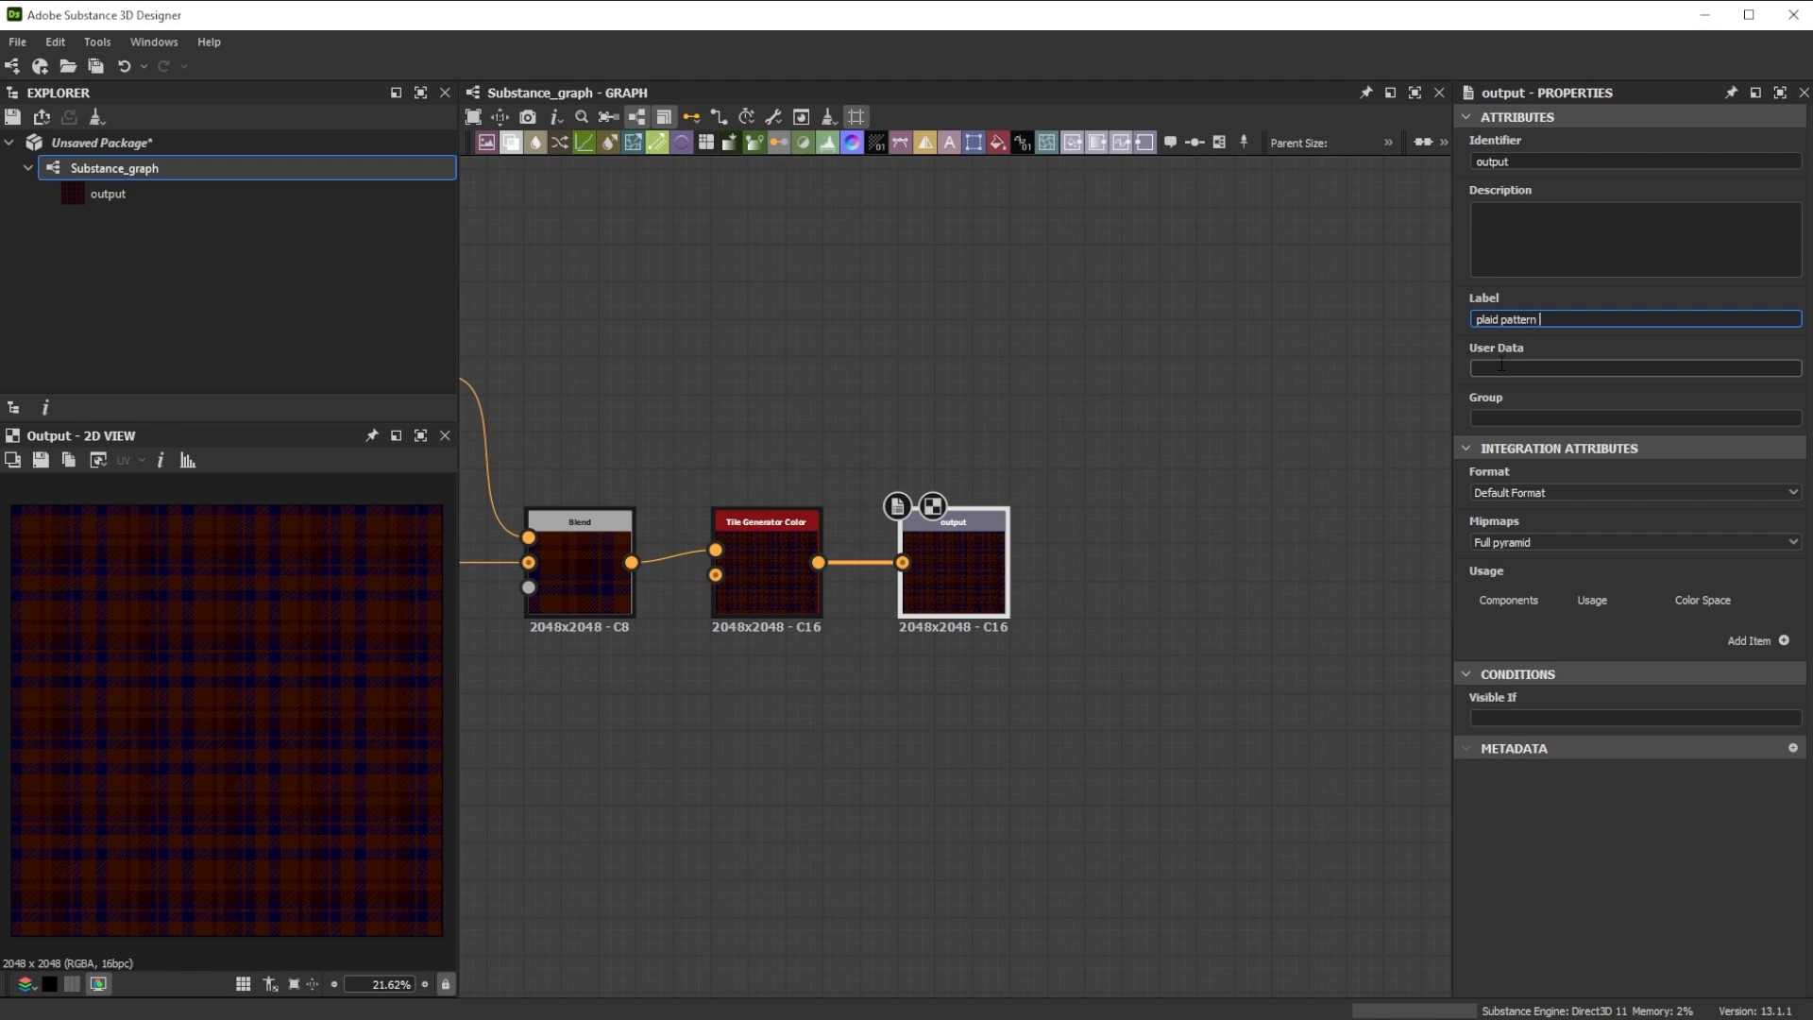
type("plaid pattern generator")
key("Return")
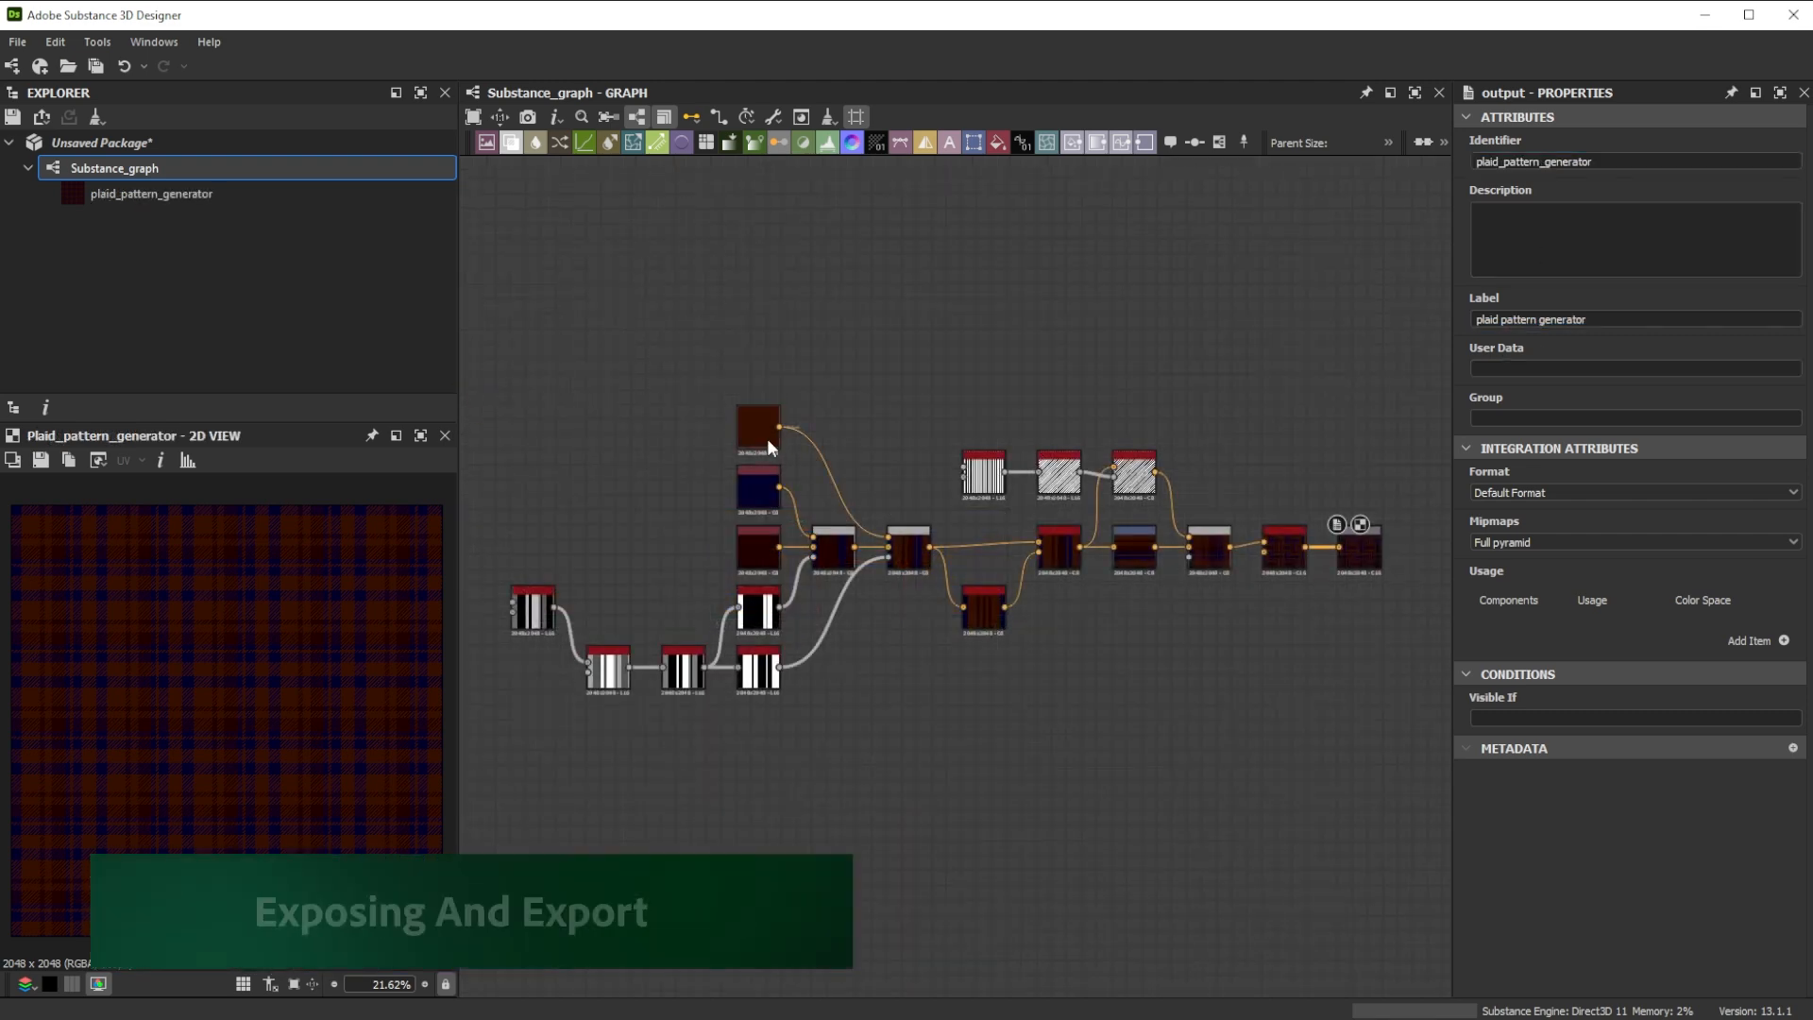
- Expose the Output Color of the top, orange-brown Uniform Color node as a new graph input
left_click(767, 439)
left_click(1786, 222)
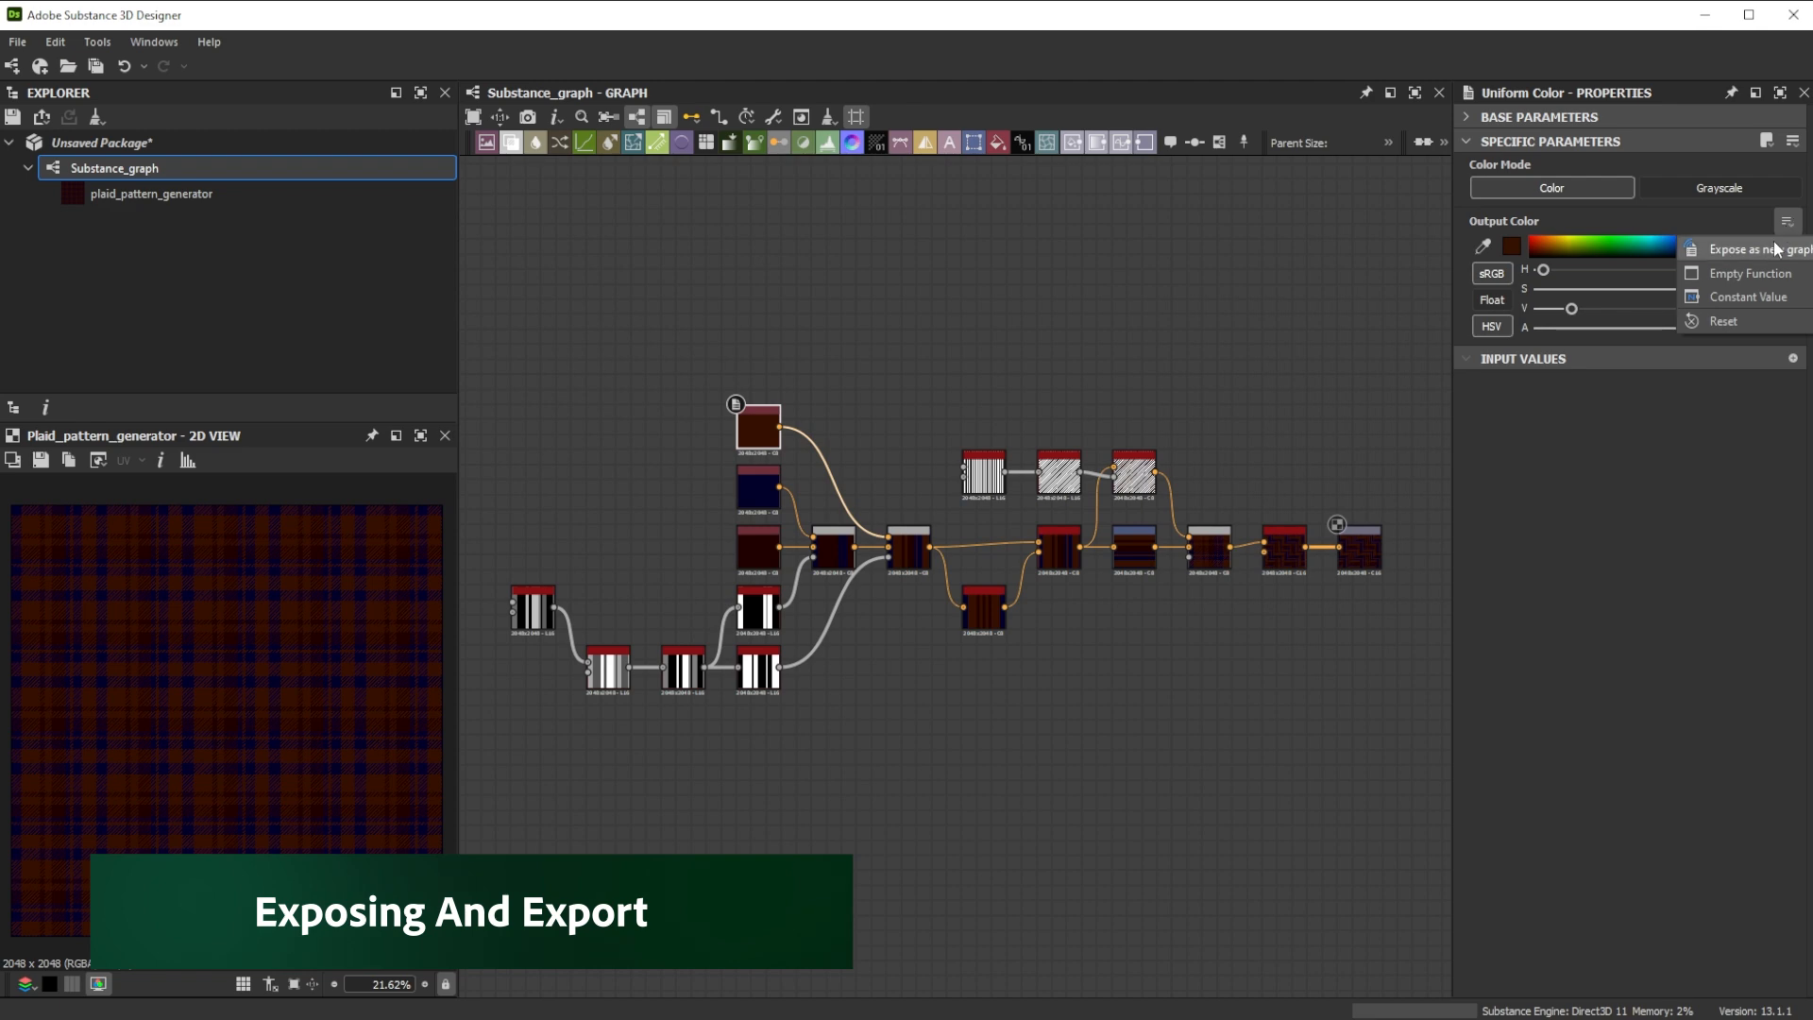
left_click(1757, 245)
left_click(1018, 653)
- Expose the Output Color of the middle, dark blue Uniform Color node as a new graph input
left_click(754, 485)
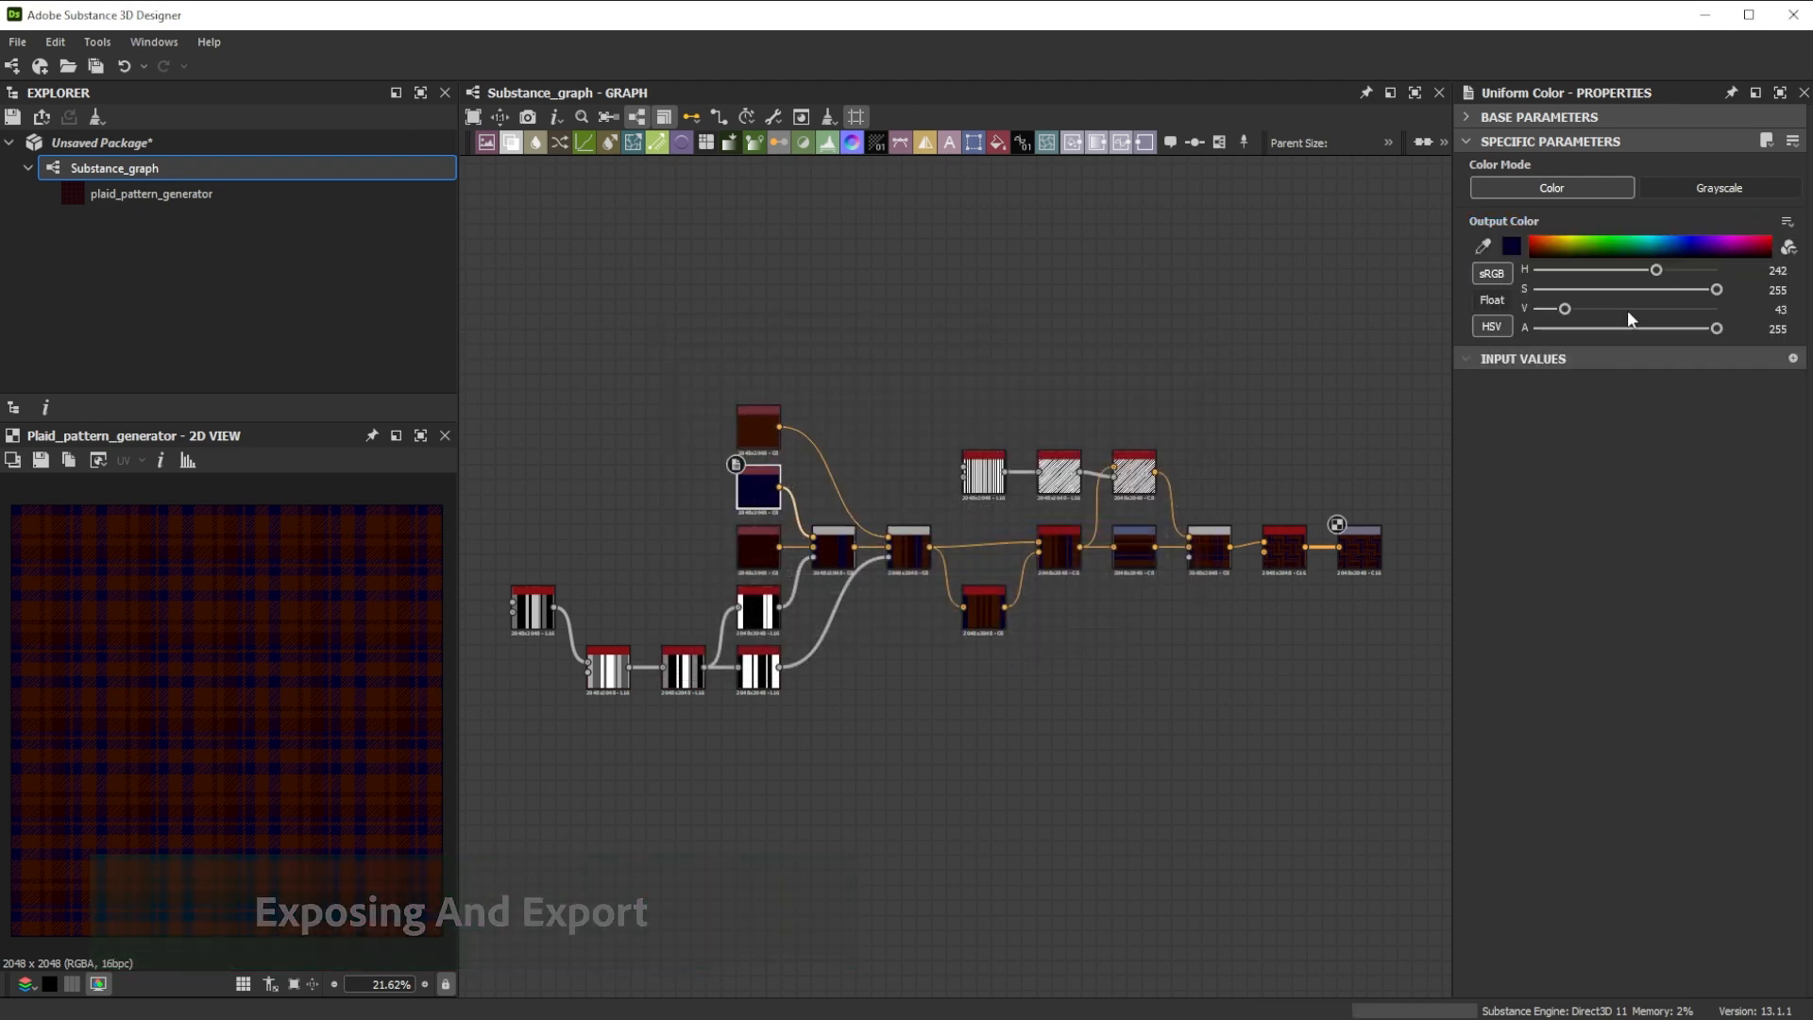
left_click(1787, 222)
left_click(1757, 246)
left_click(1036, 657)
- Expose the Output Color of the bottom, dark red Uniform Color node as a new graph input
left_click(761, 533)
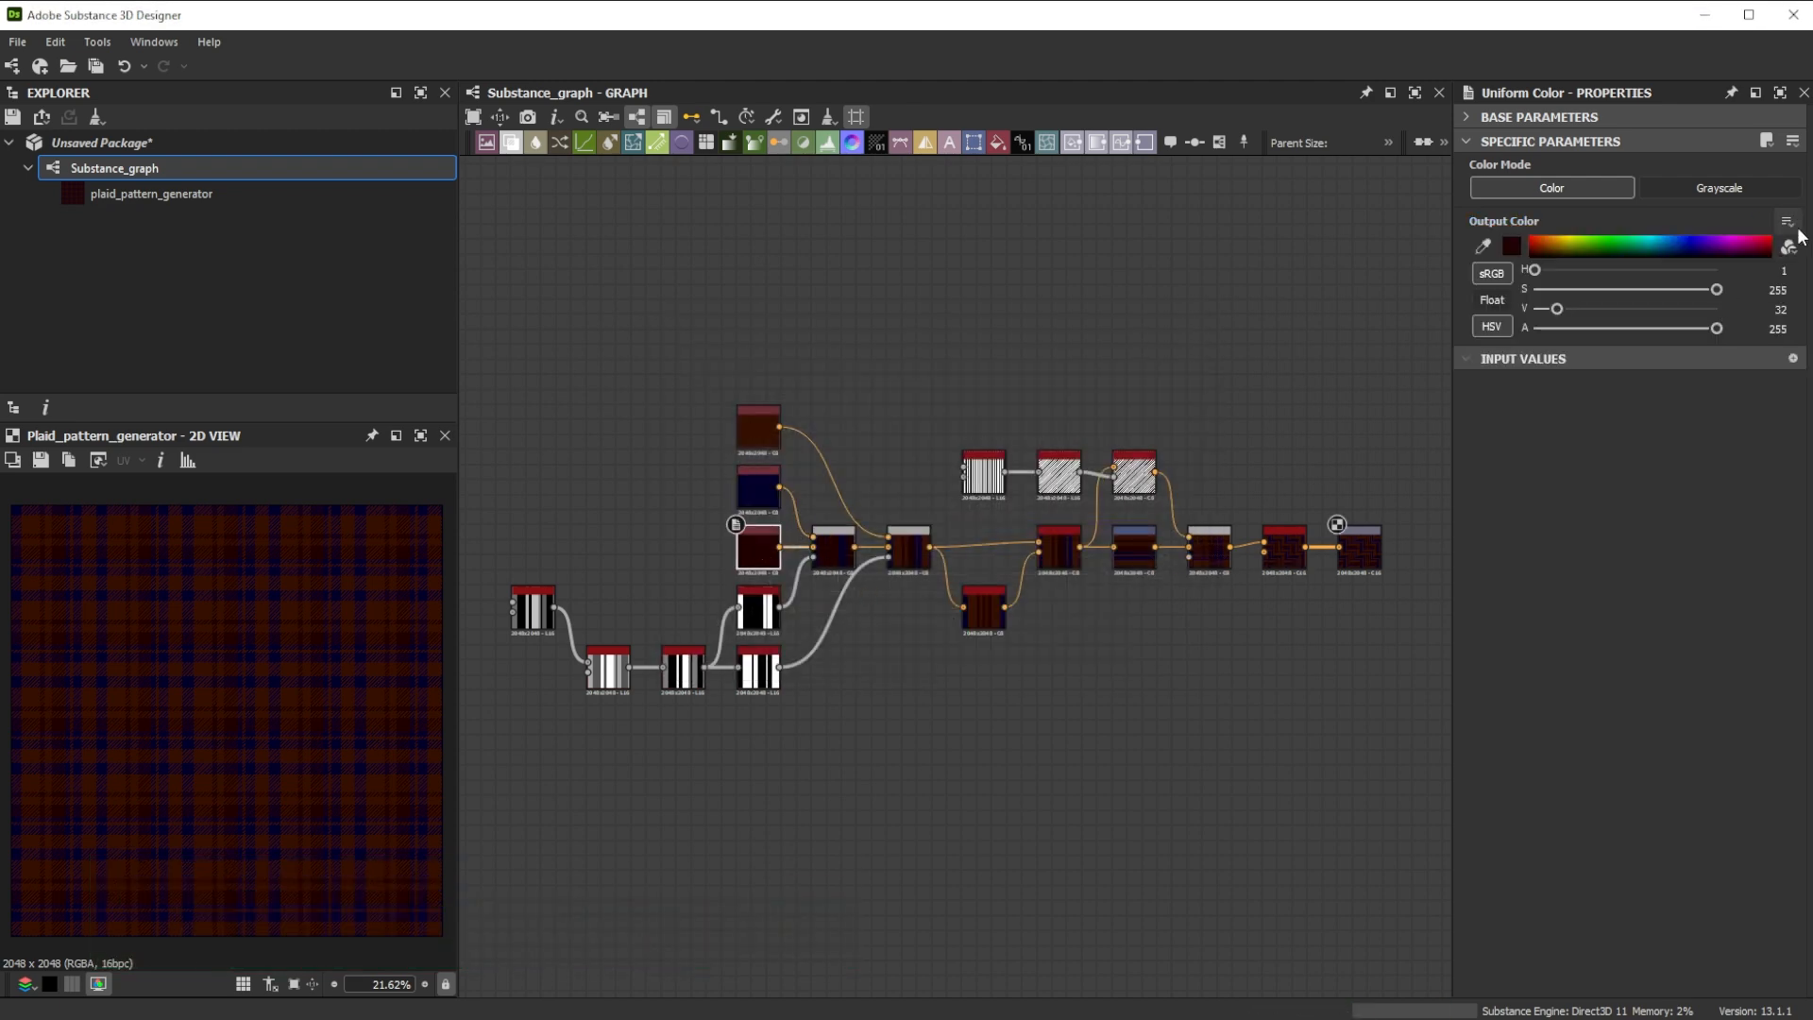
left_click(1787, 222)
left_click(1757, 246)
left_click(1036, 658)
- Expose the Switch parameter of the switch node as a new graph input
left_click(1058, 547)
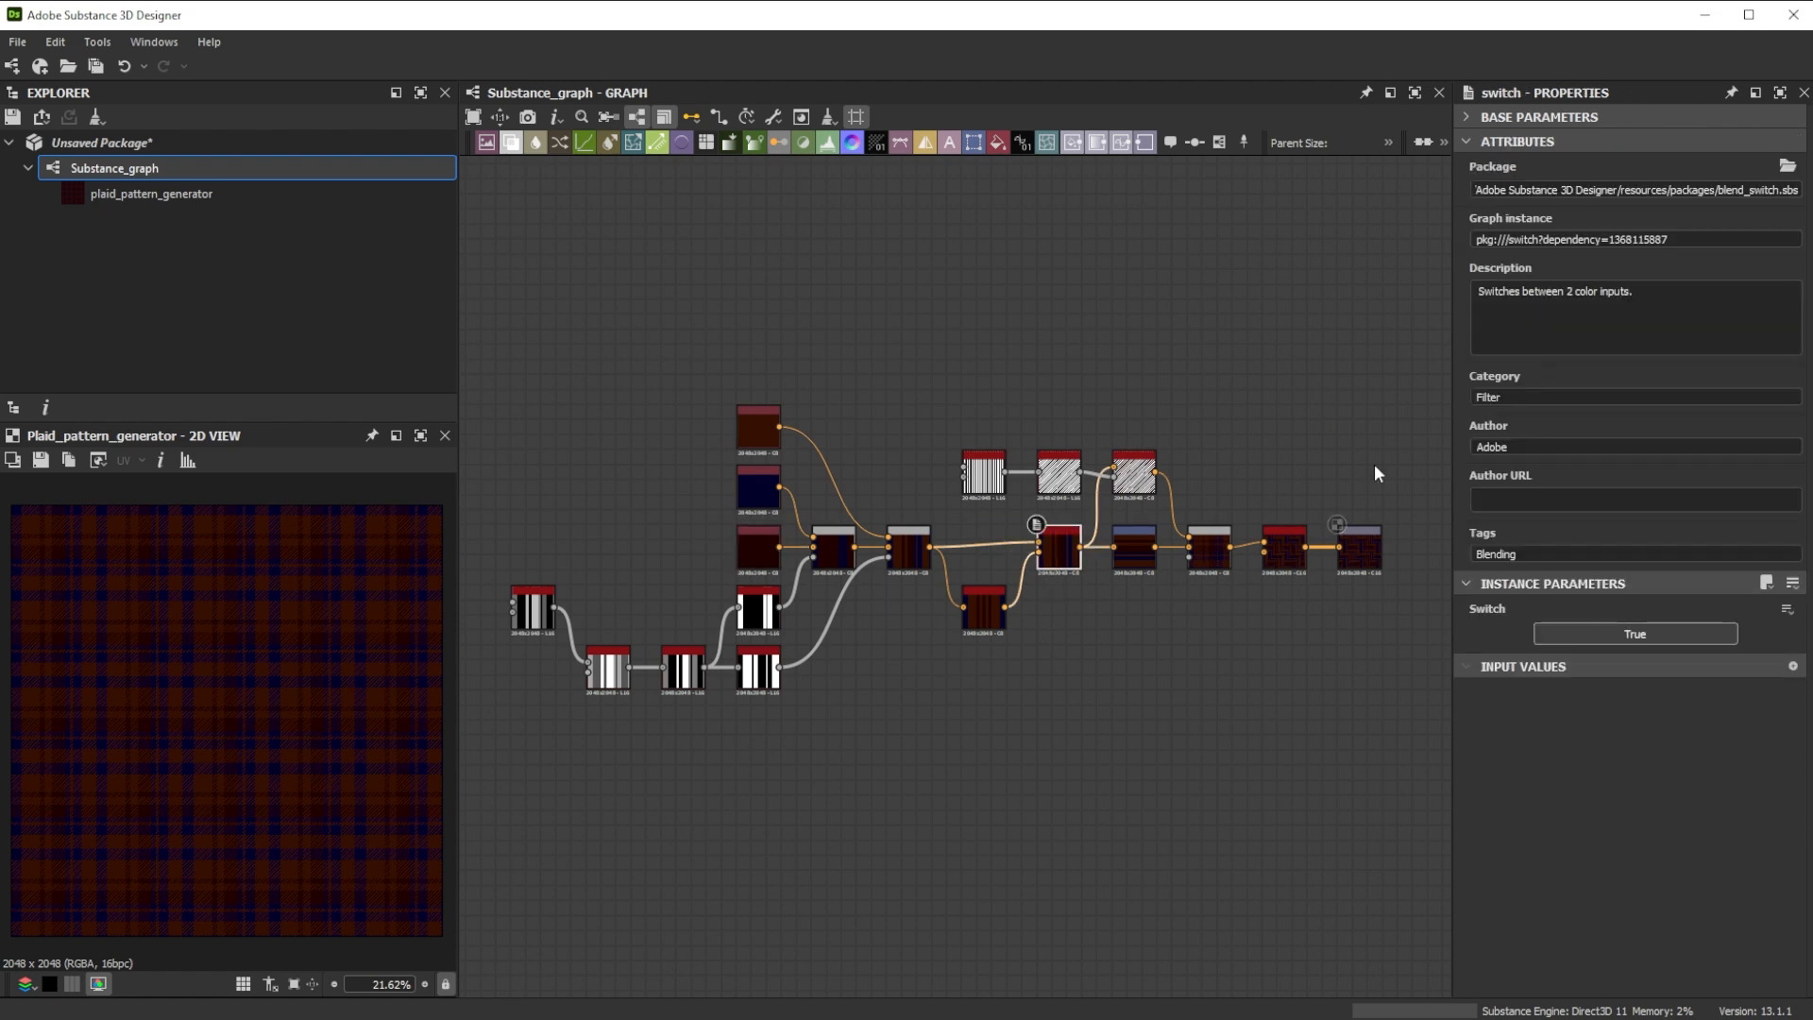
left_click(1787, 609)
left_click(1747, 642)
left_click(1050, 633)
- Expose the X Amount of the Tile Generator feeding the diagonal stripes as a new graph input
left_click(983, 475)
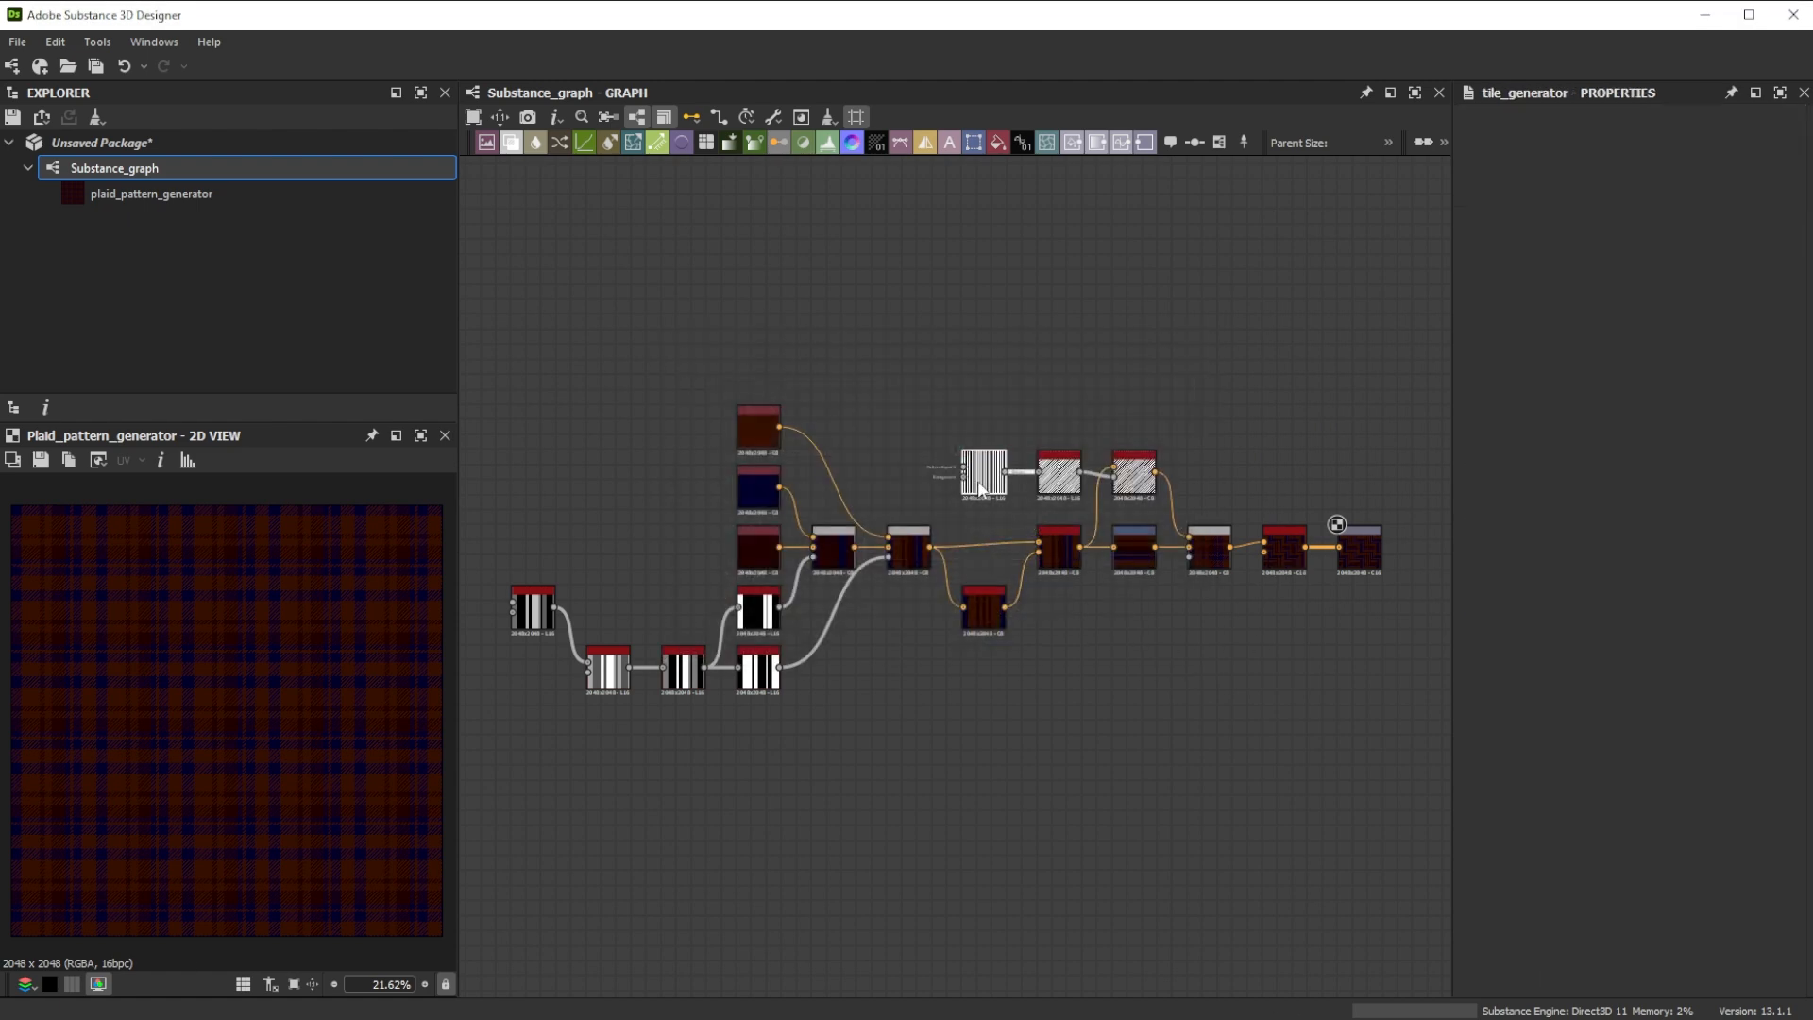
left_click(1787, 610)
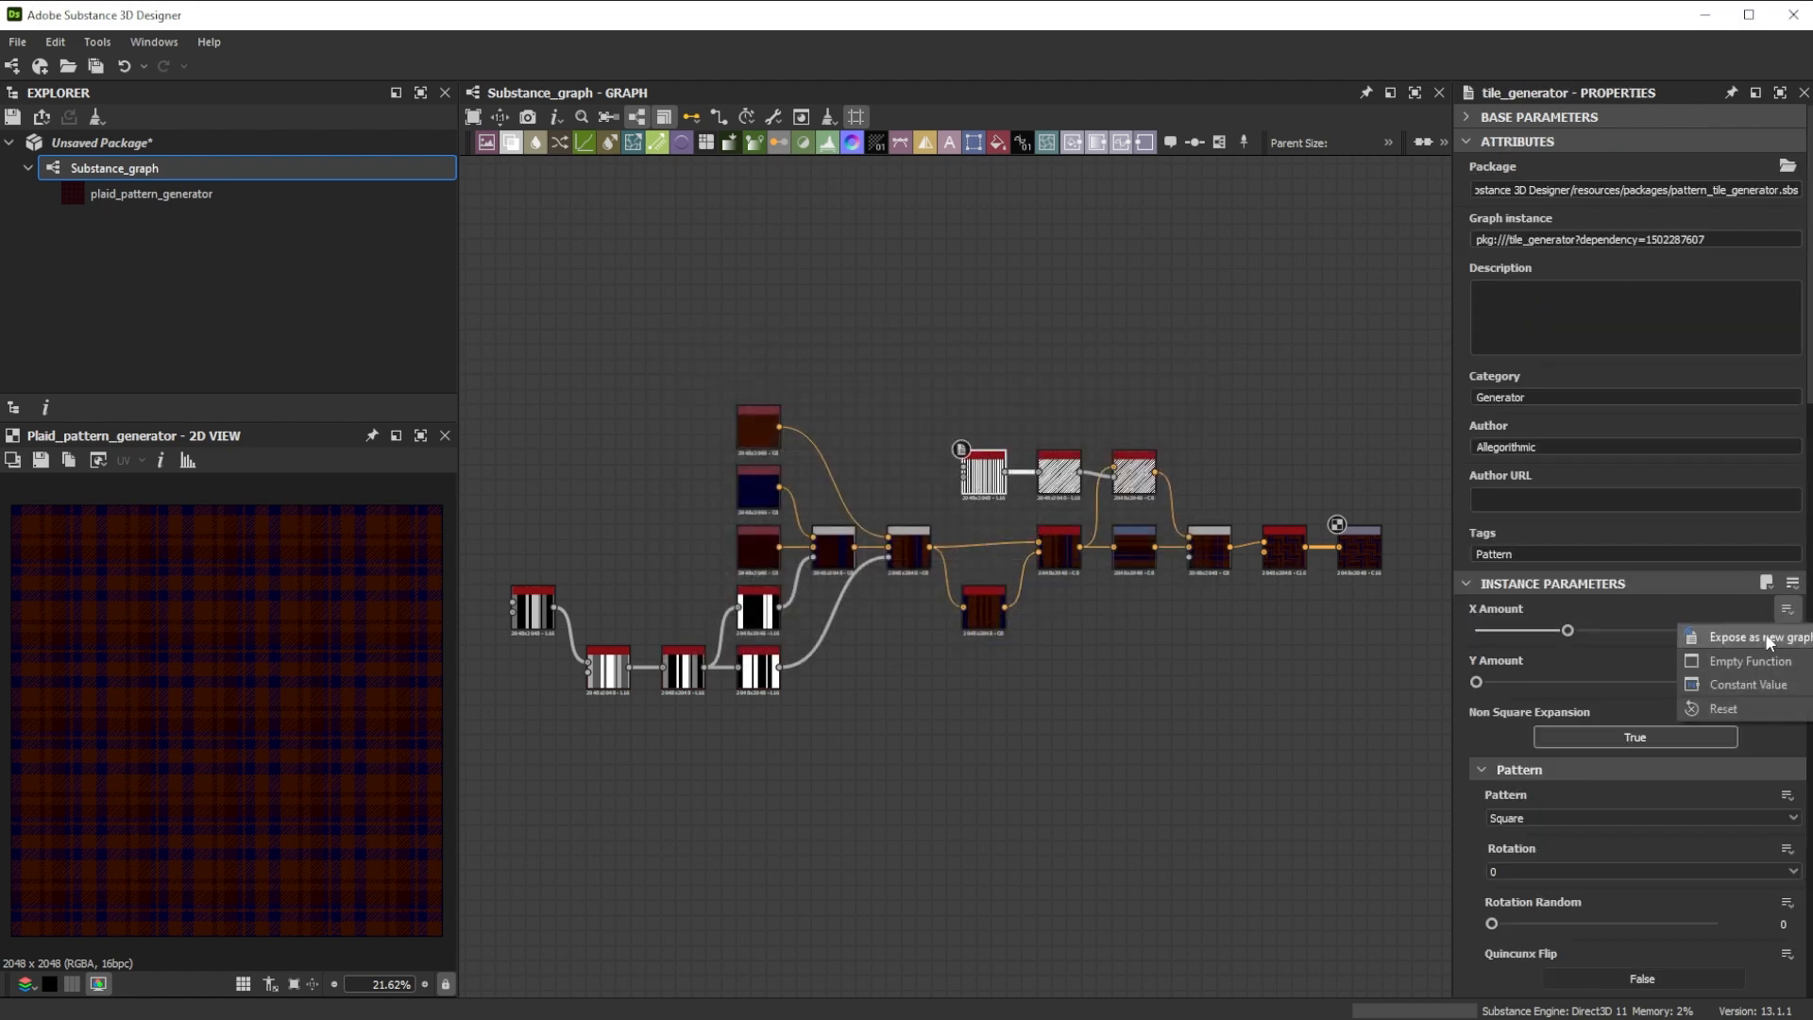
left_click(1747, 636)
left_click(1041, 668)
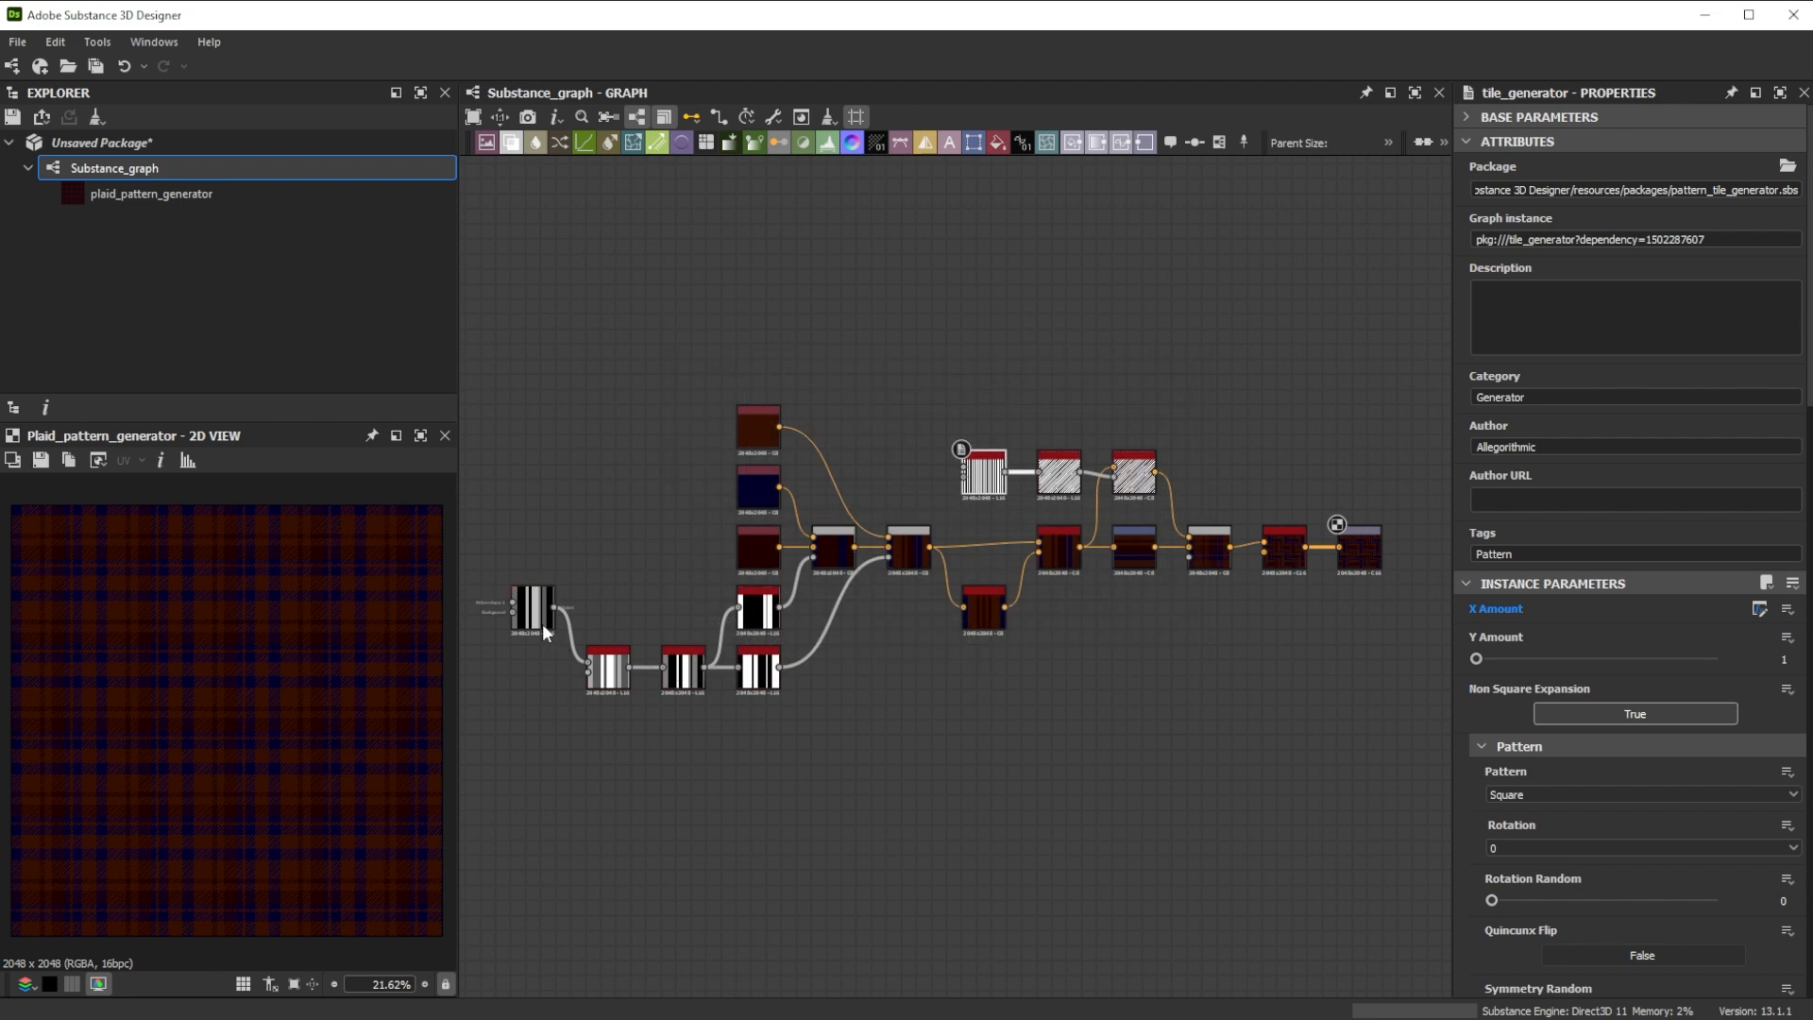
- Expose the X Amount of the first Tile Generator in the stripe chain as new graph input x_amount_1
key("ctrl+z")
left_click(1787, 609)
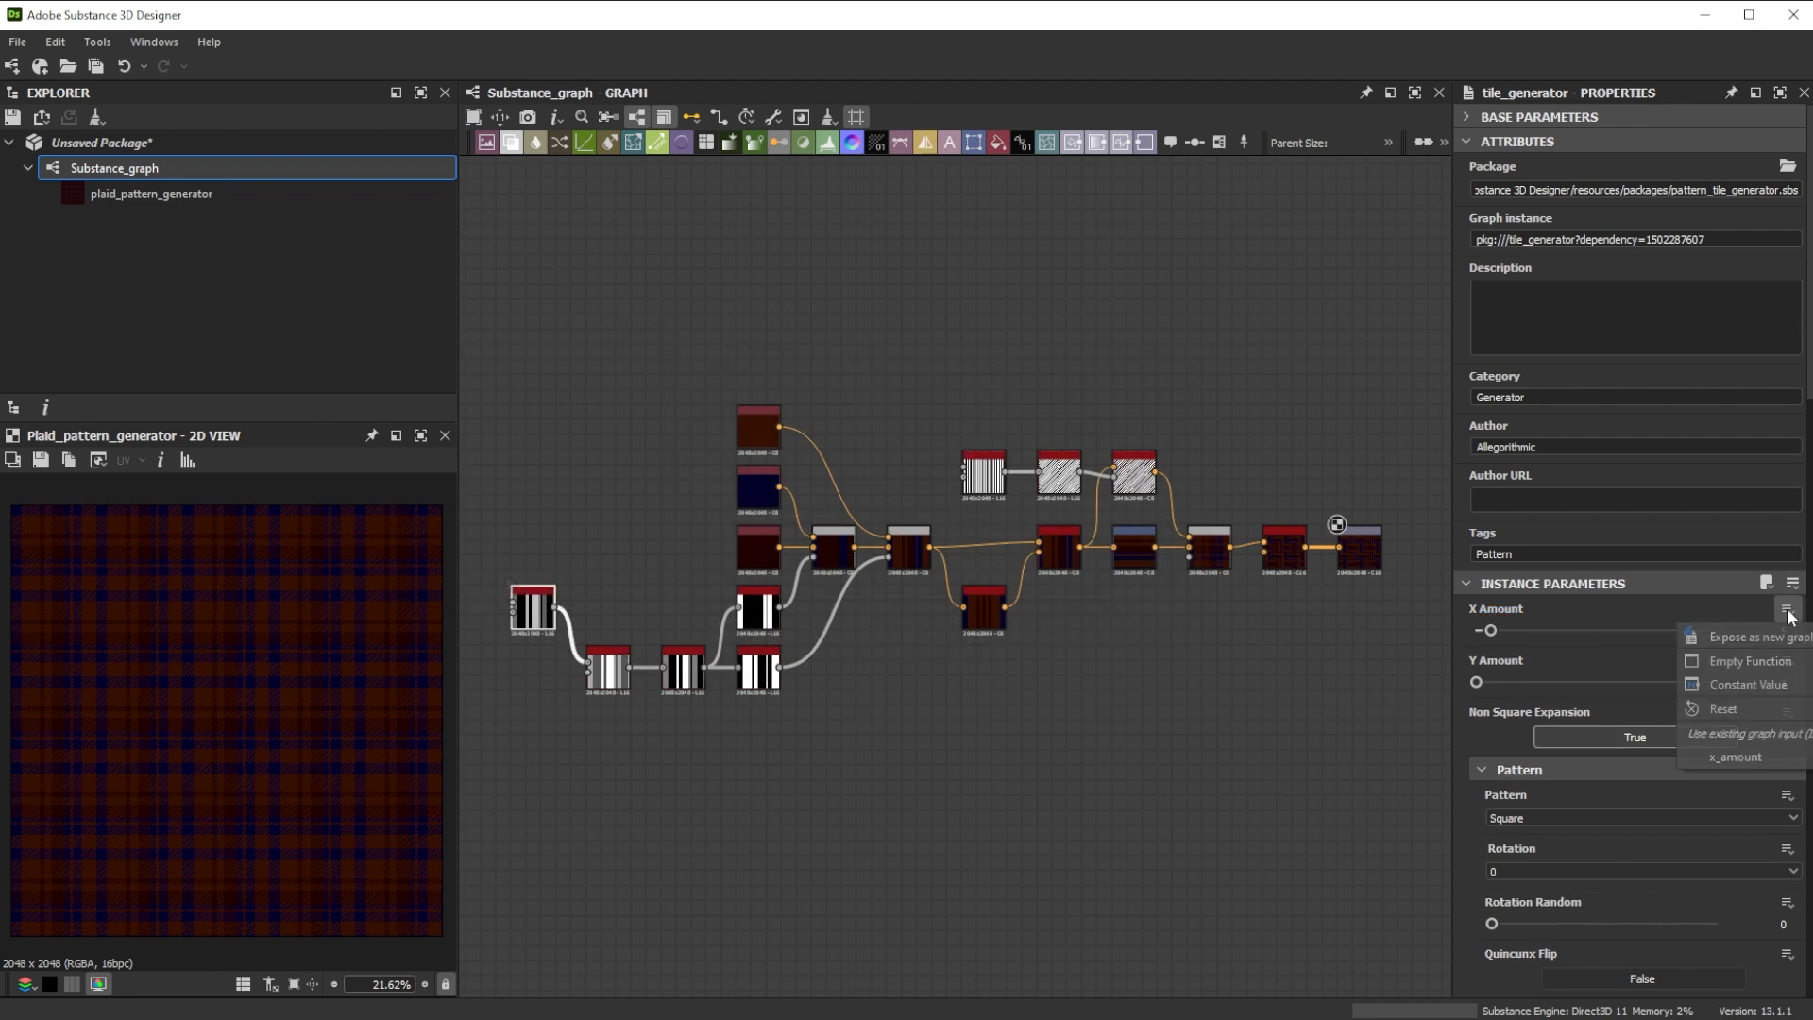
left_click(1768, 638)
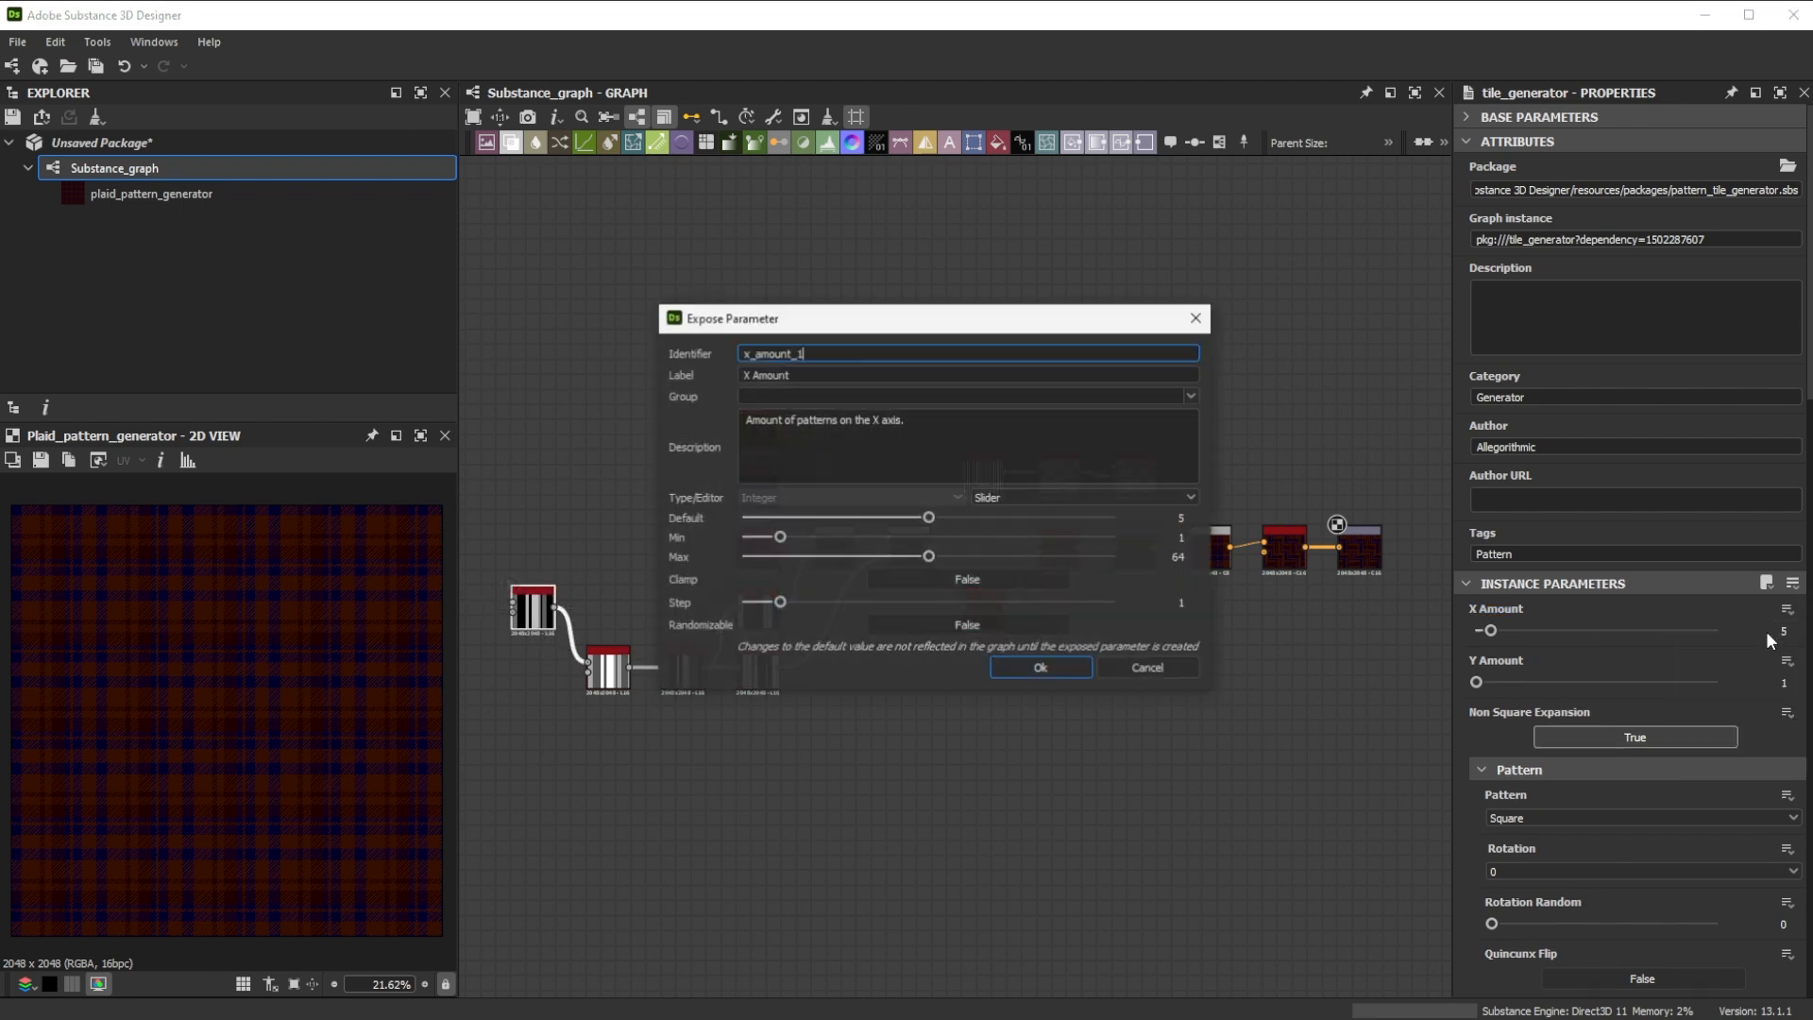
left_click(1020, 661)
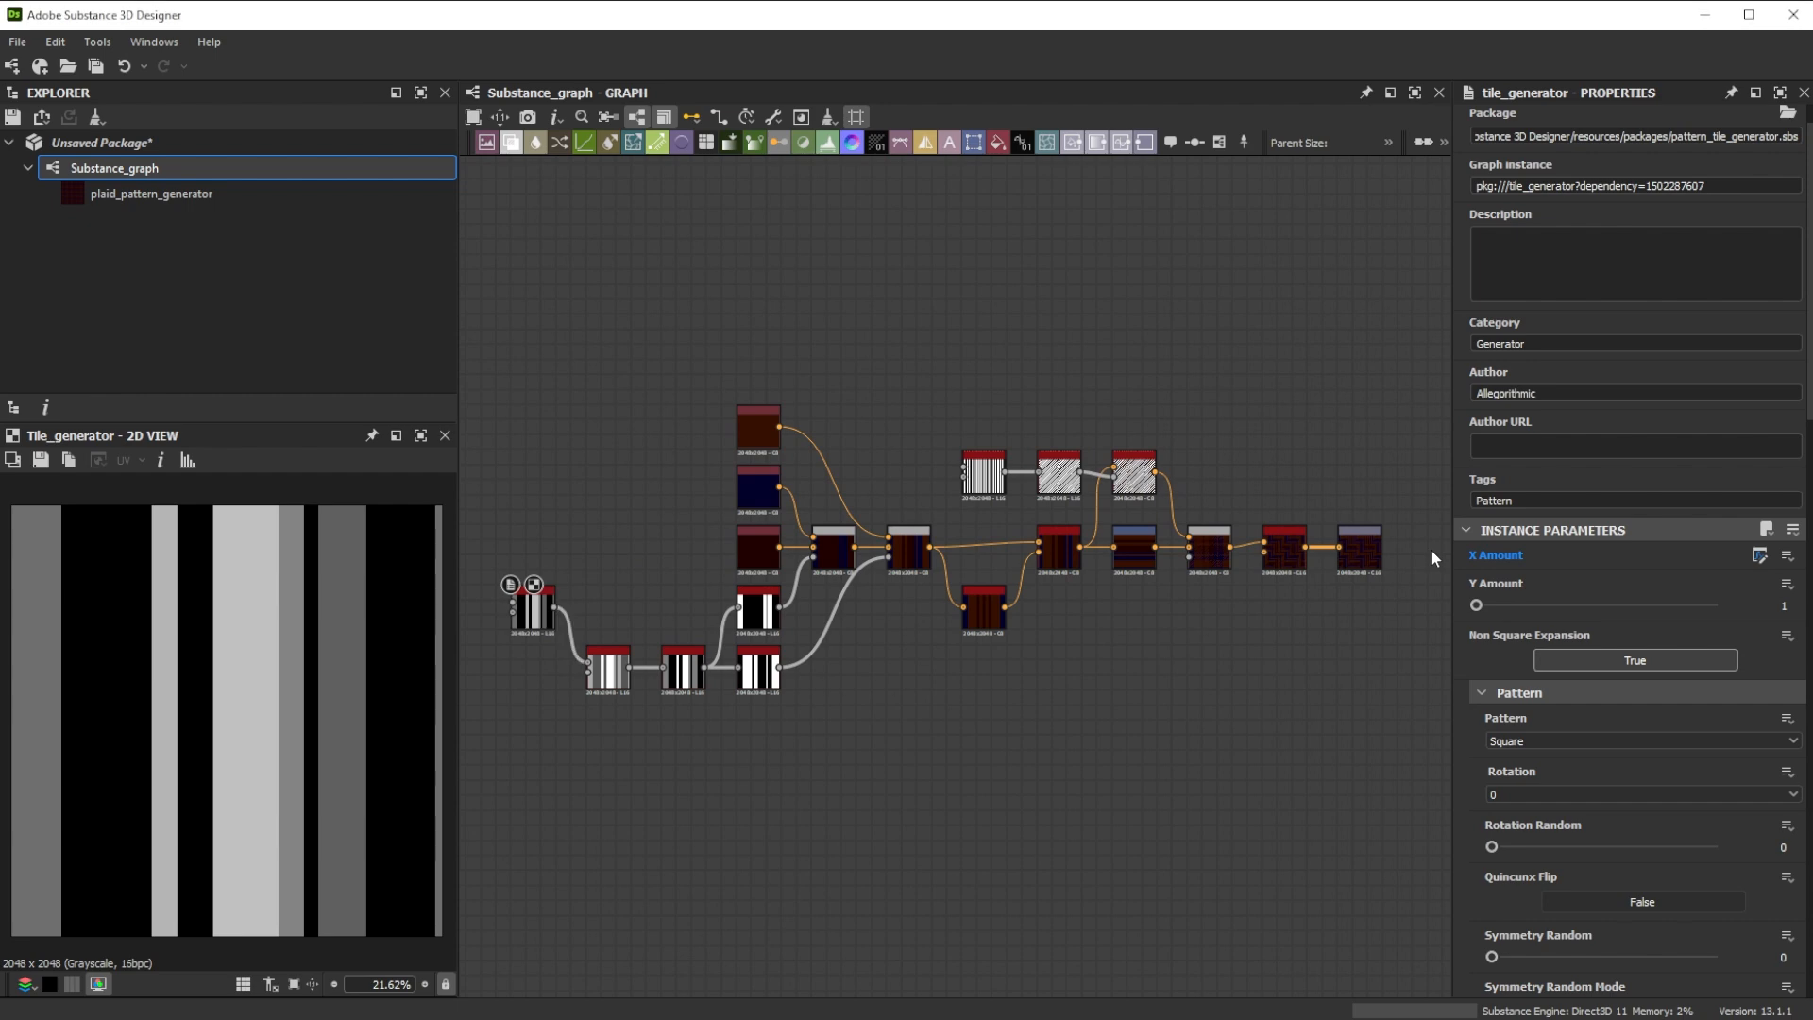
- Rename the identifiers and labels of the graph's three Output Color input parameters to Color 1, Color 2 and Color 3
left_click(1431, 553)
left_click(1478, 235)
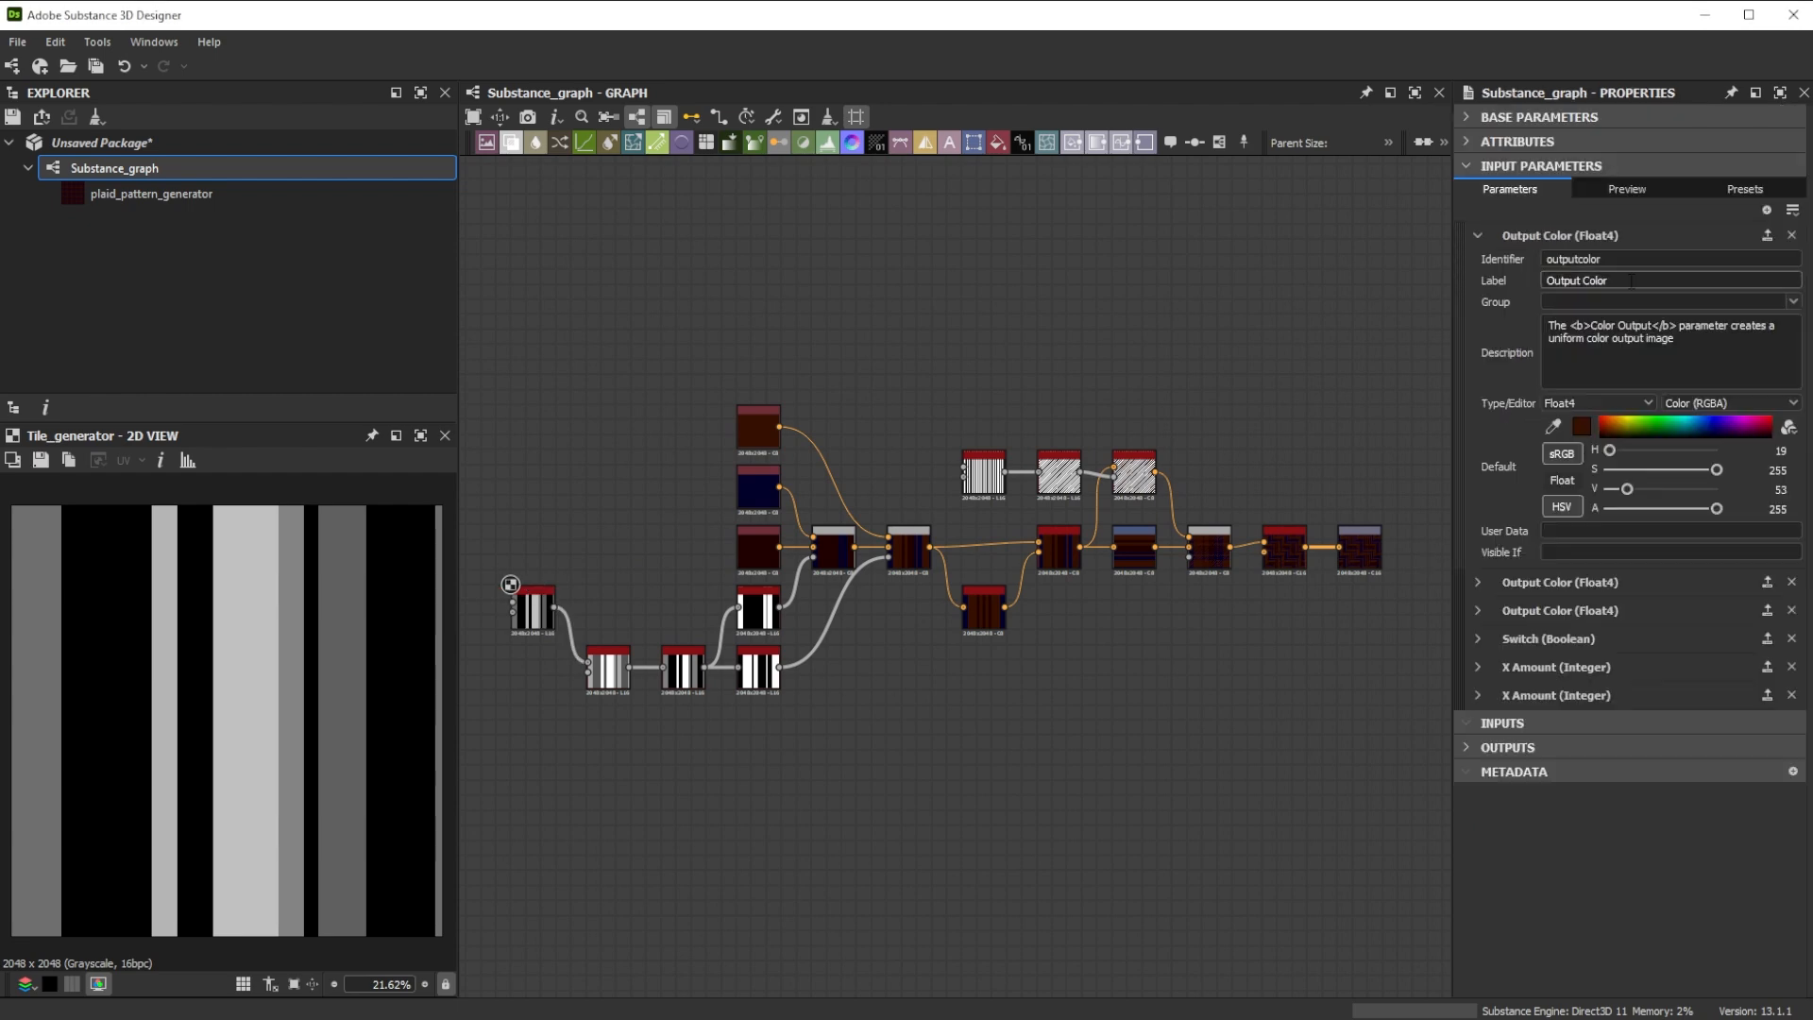
left_click(1478, 583)
type("Color 2")
left_click(1478, 929)
left_click_drag(1616, 972, 1526, 967)
type("Color 3")
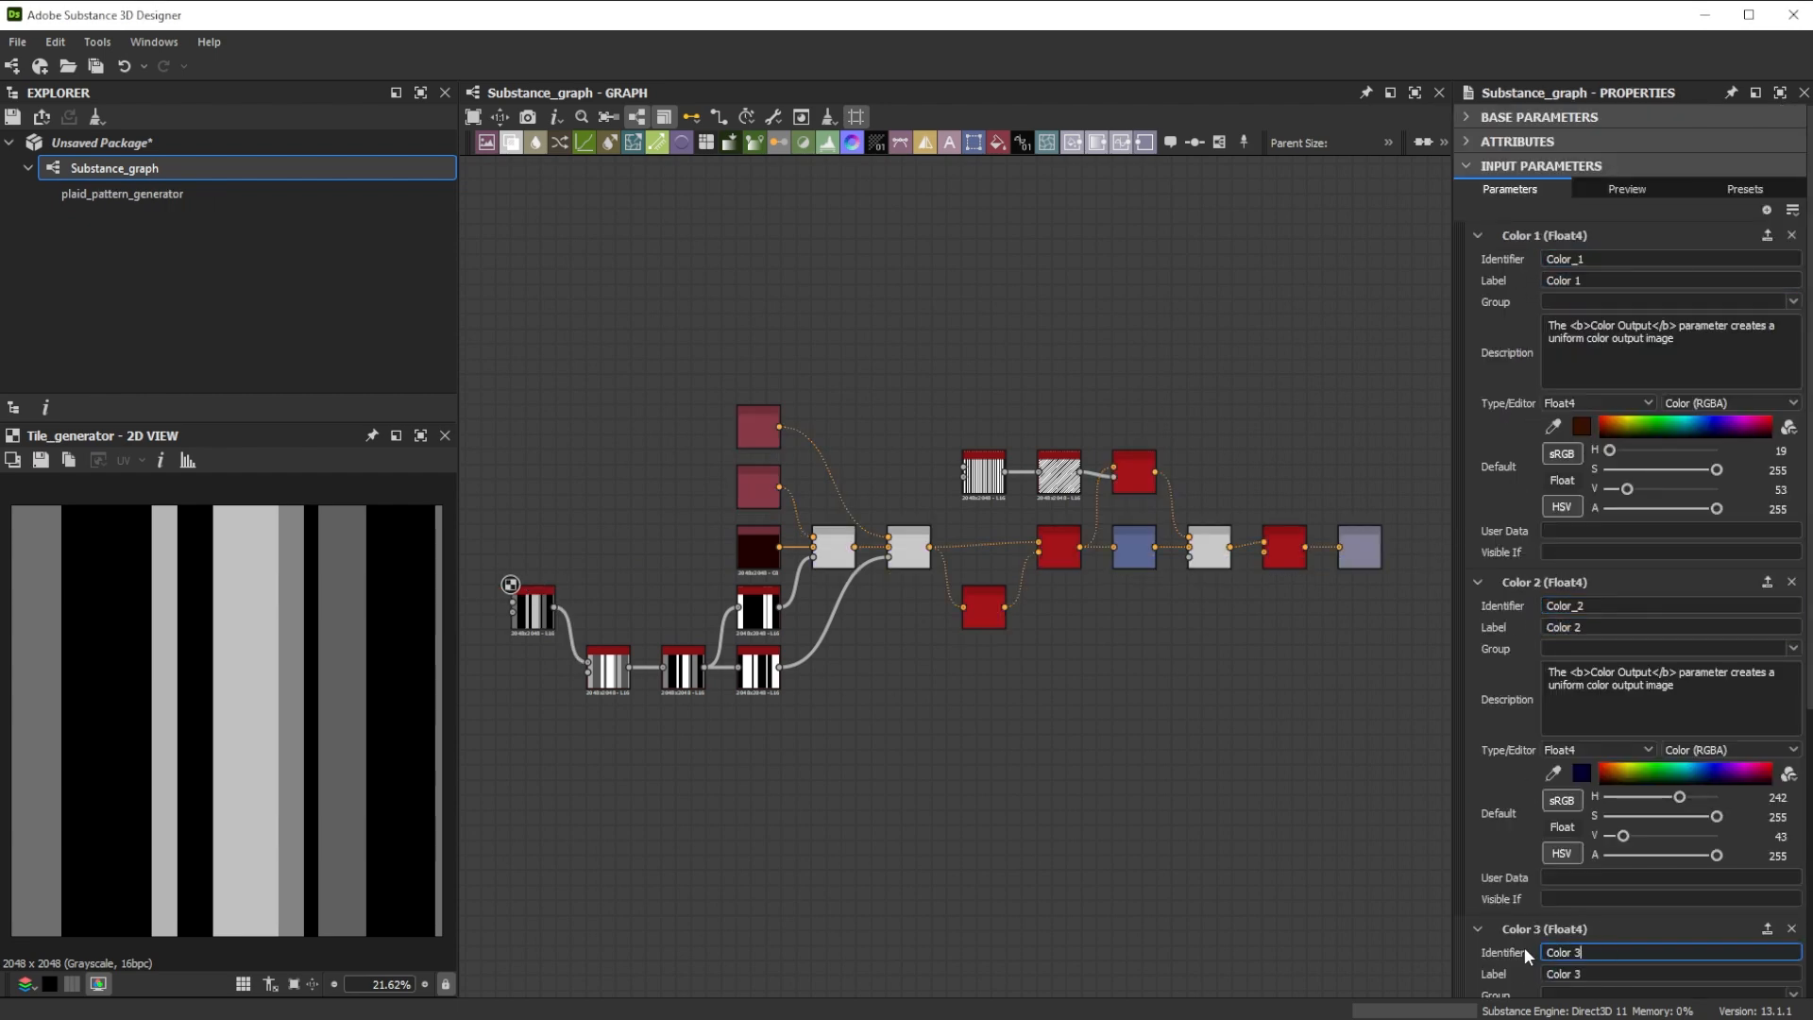
- Rename the identifier and label of the graph's Switch input parameter to Mirror Switch
scroll(1524, 948, "down", 4)
left_click(1478, 853)
type("Mirror Switch")
left_click_drag(1596, 878, 1534, 877)
type("Mirror Switch")
- Rename the first X Amount input parameter to Stripes Amount and the second one to Pattern Variation
scroll(1539, 898, "down", 5)
type("Stripes AmountStripes Amount")
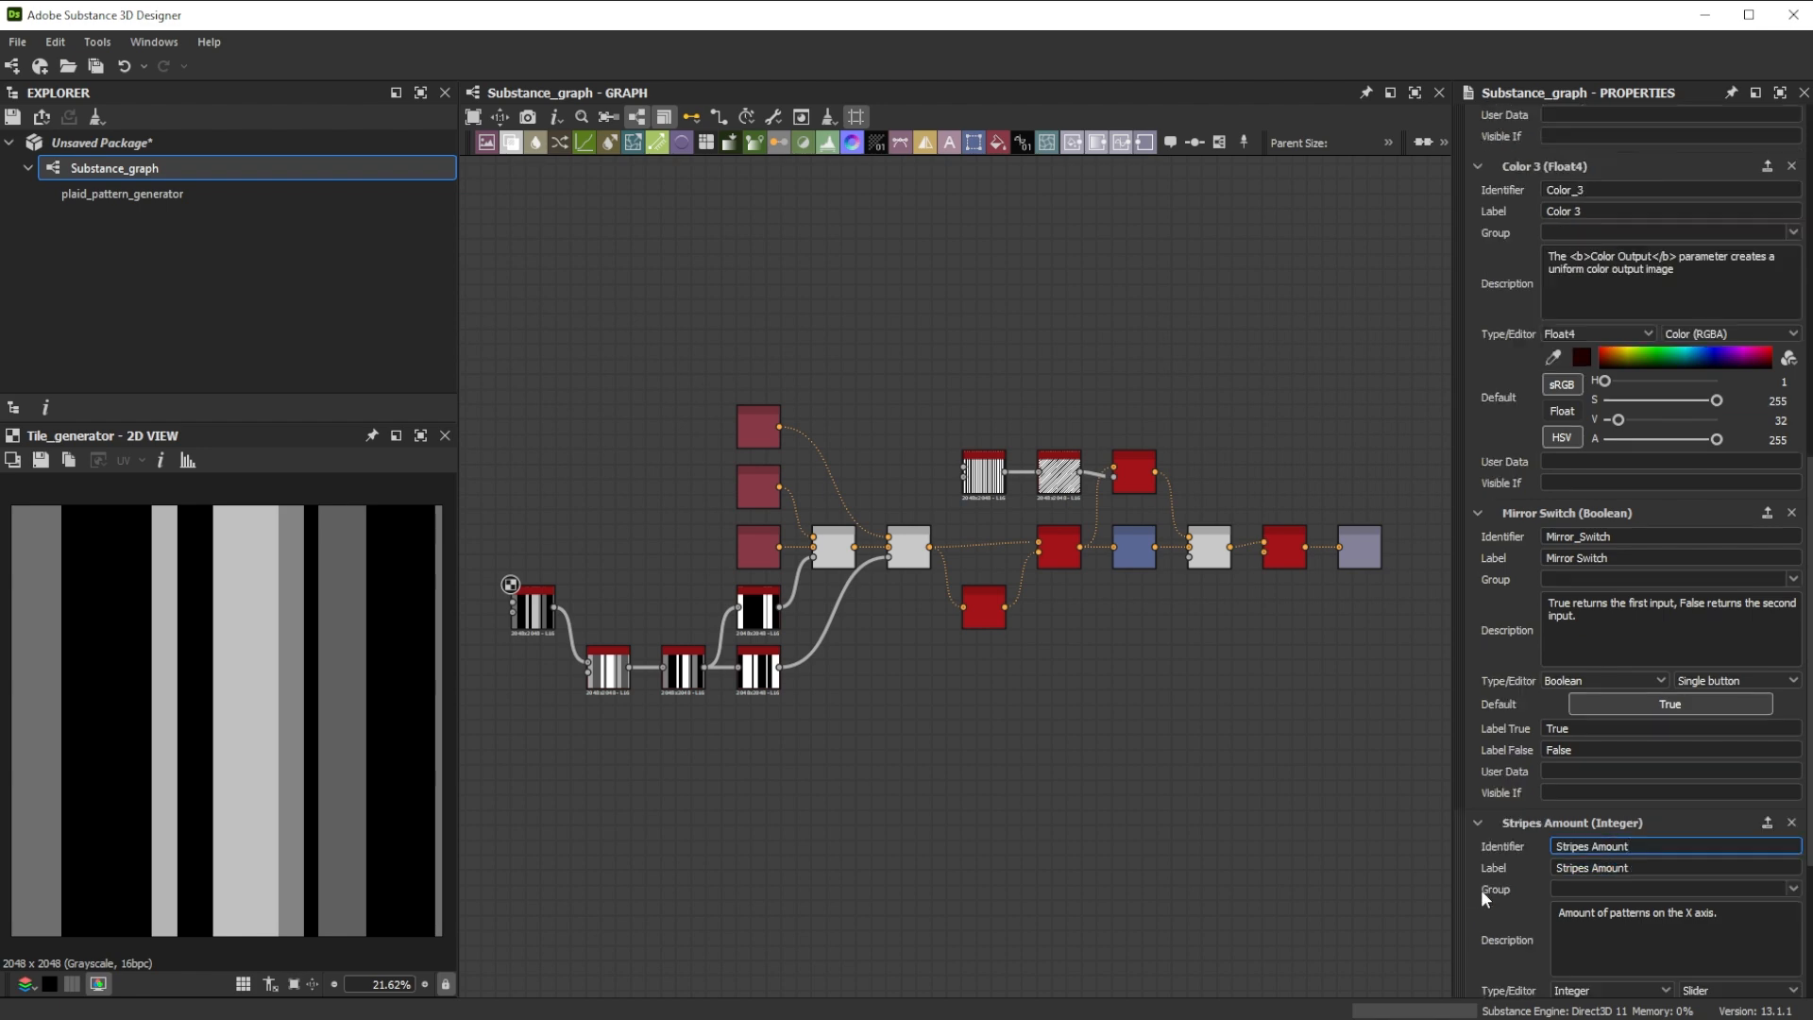
scroll(1483, 892, "down", 5)
type("Pattern V")
type("ariation")
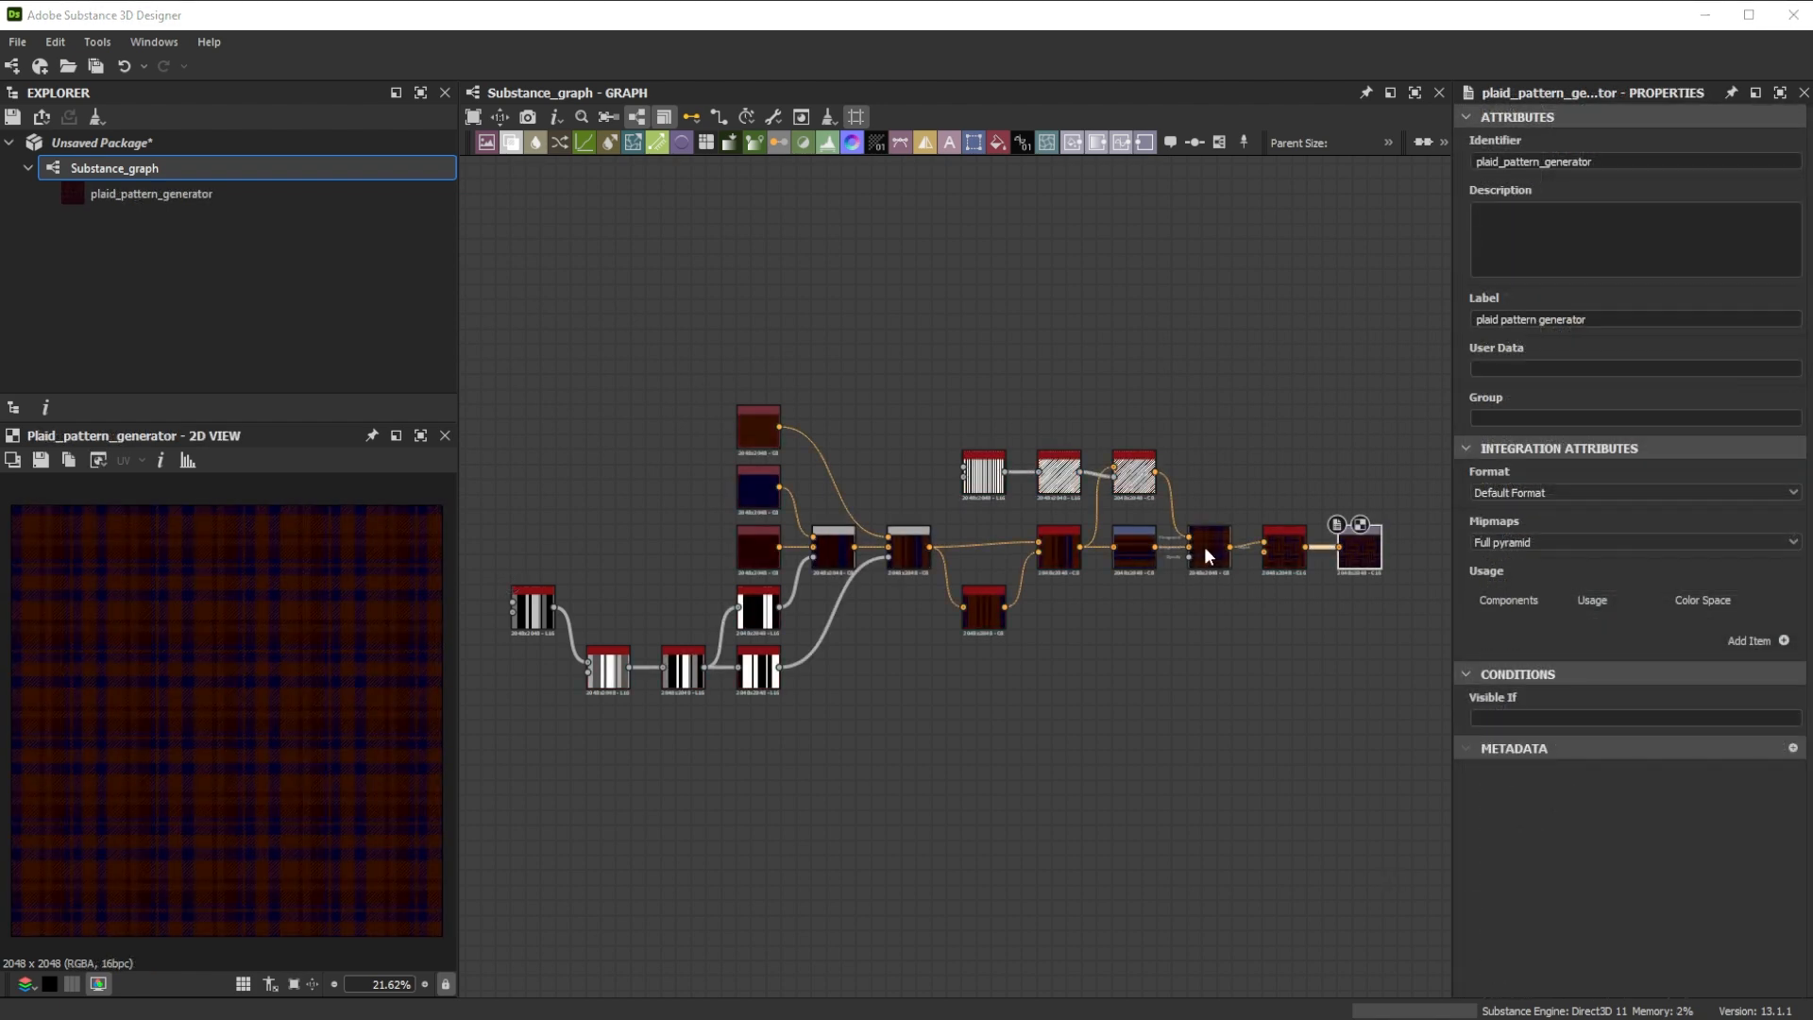
- Save the final Blend node's image as the PNG file Thumbnail in the Plaid_Fabric folder, replacing the existing file
left_click(1207, 555)
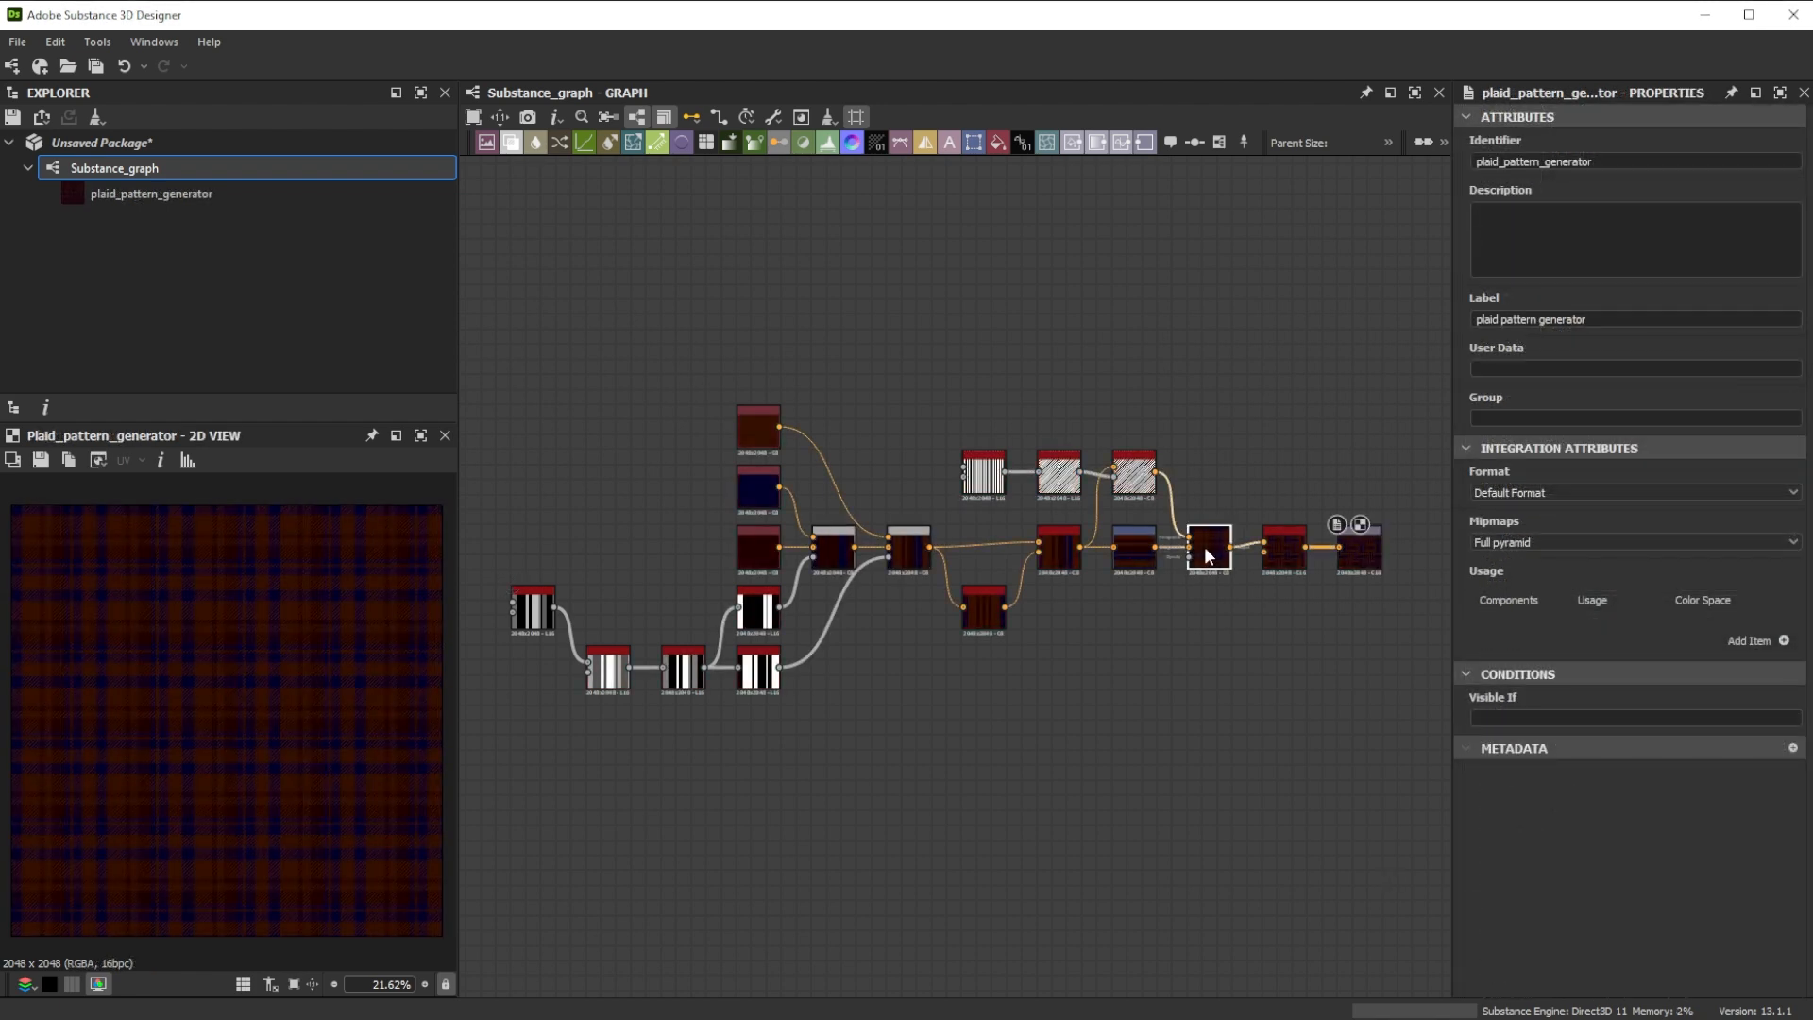
left_click(39, 460)
left_click(330, 217)
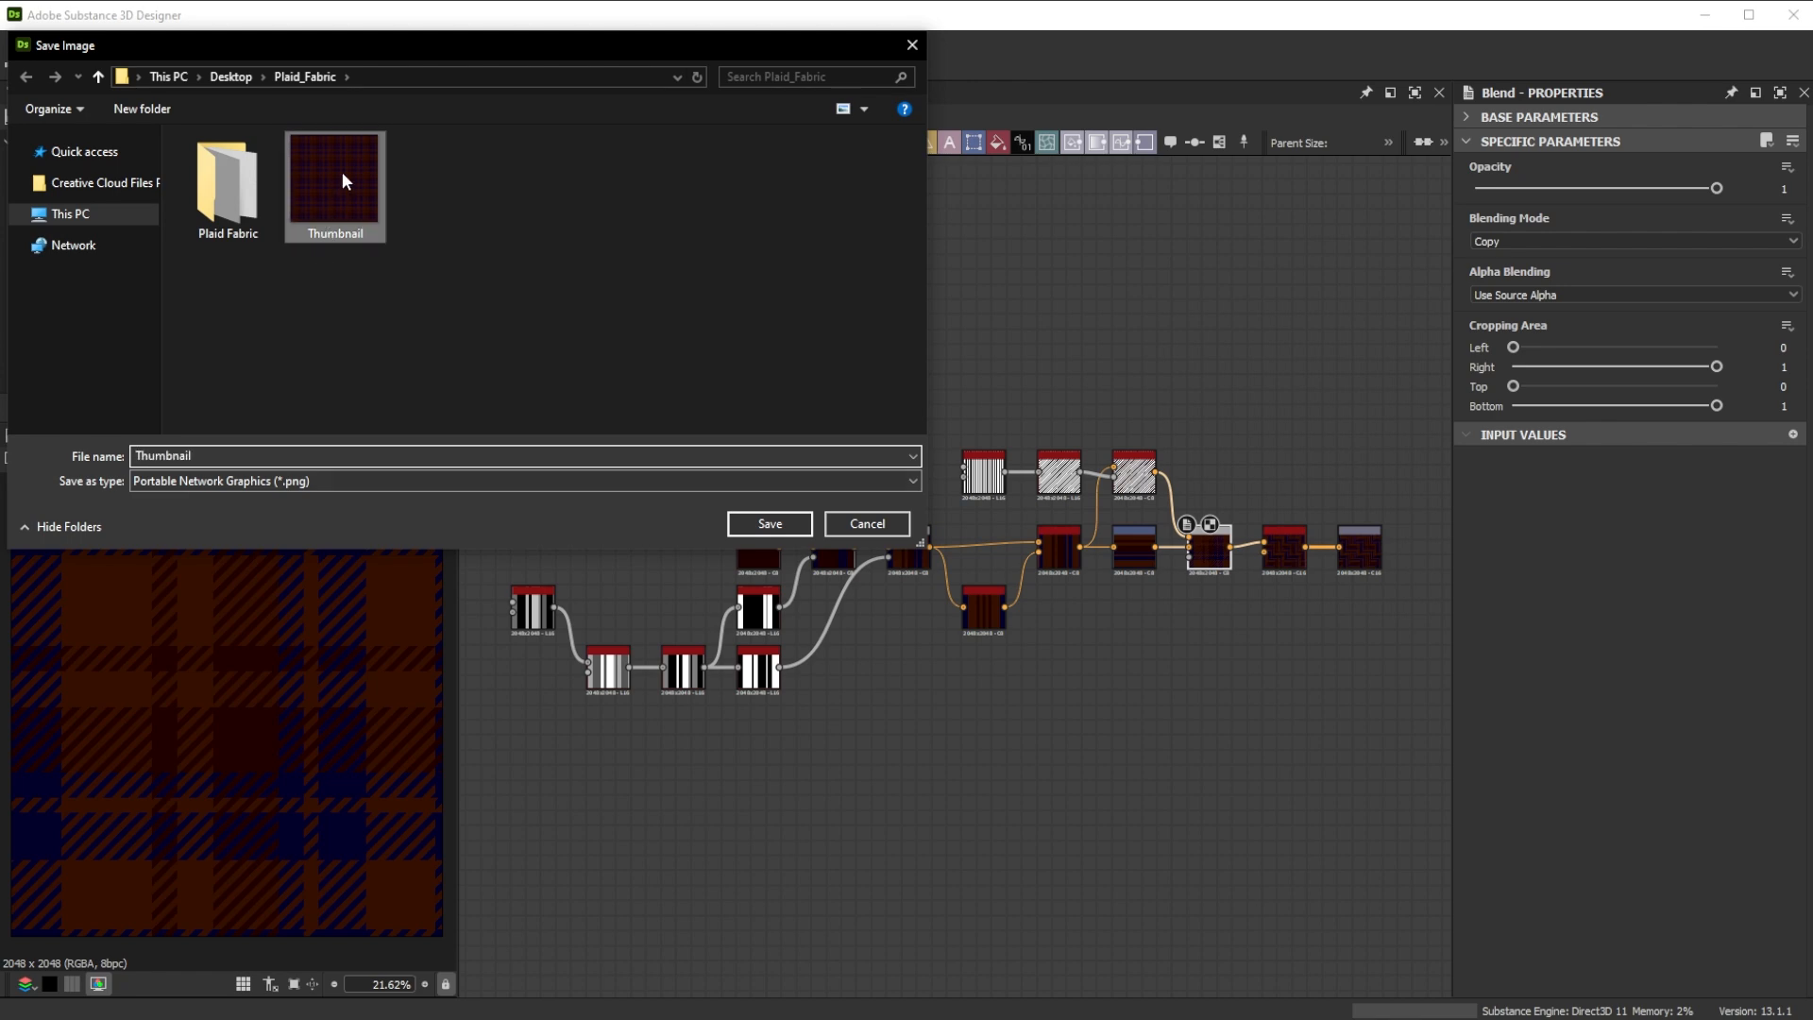
left_click(769, 523)
left_click(976, 522)
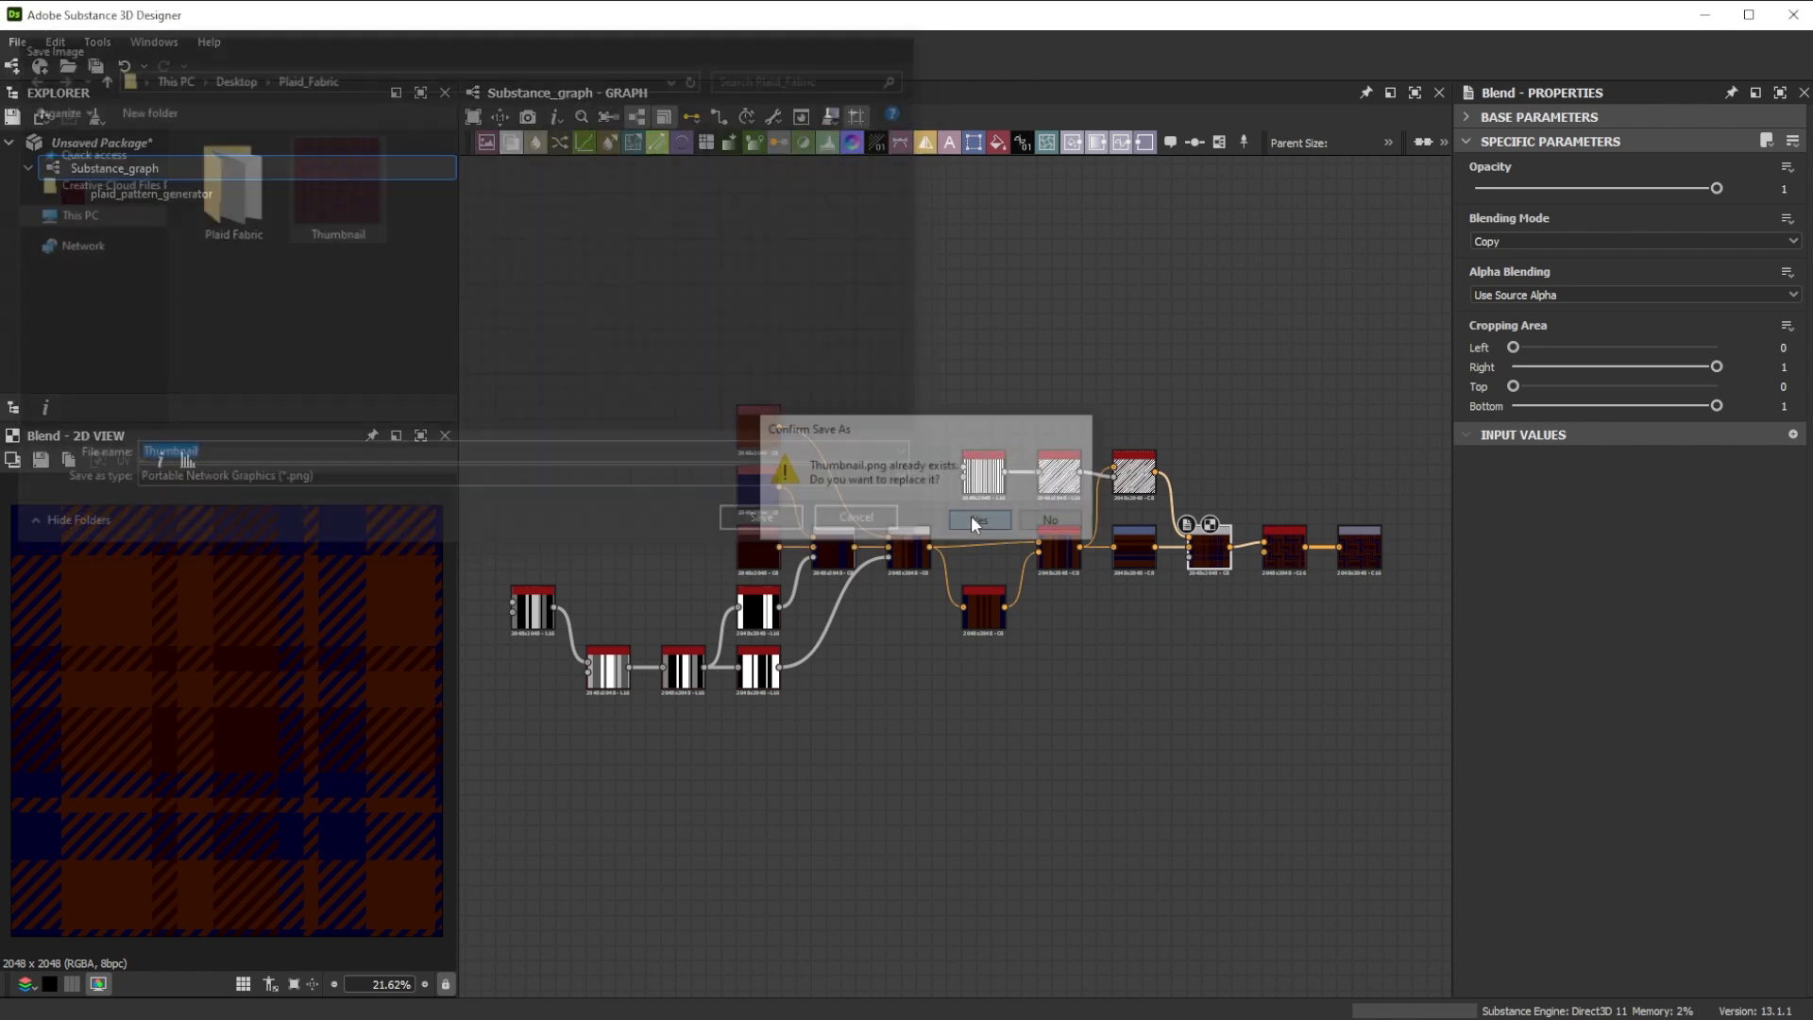
left_click(971, 516)
- Use the Thumbnail image as the graph's icon and set the graph type to Texture generator
left_click(1595, 439)
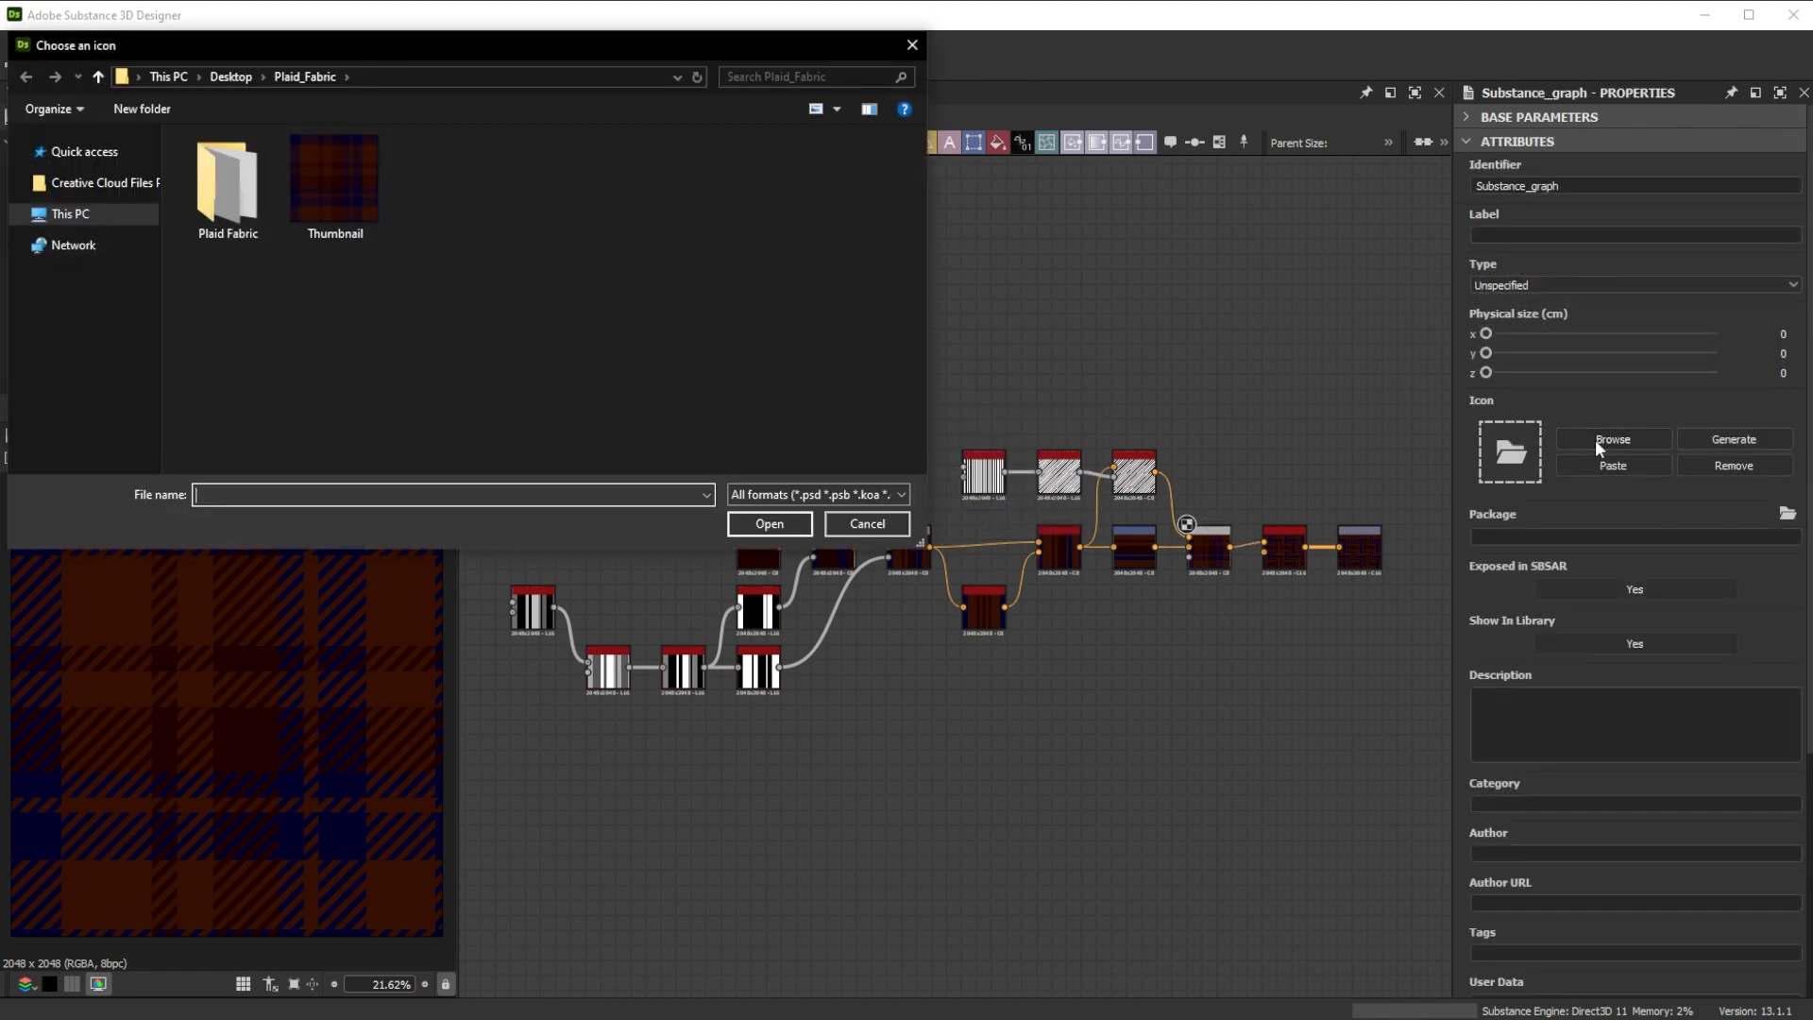
left_click(334, 189)
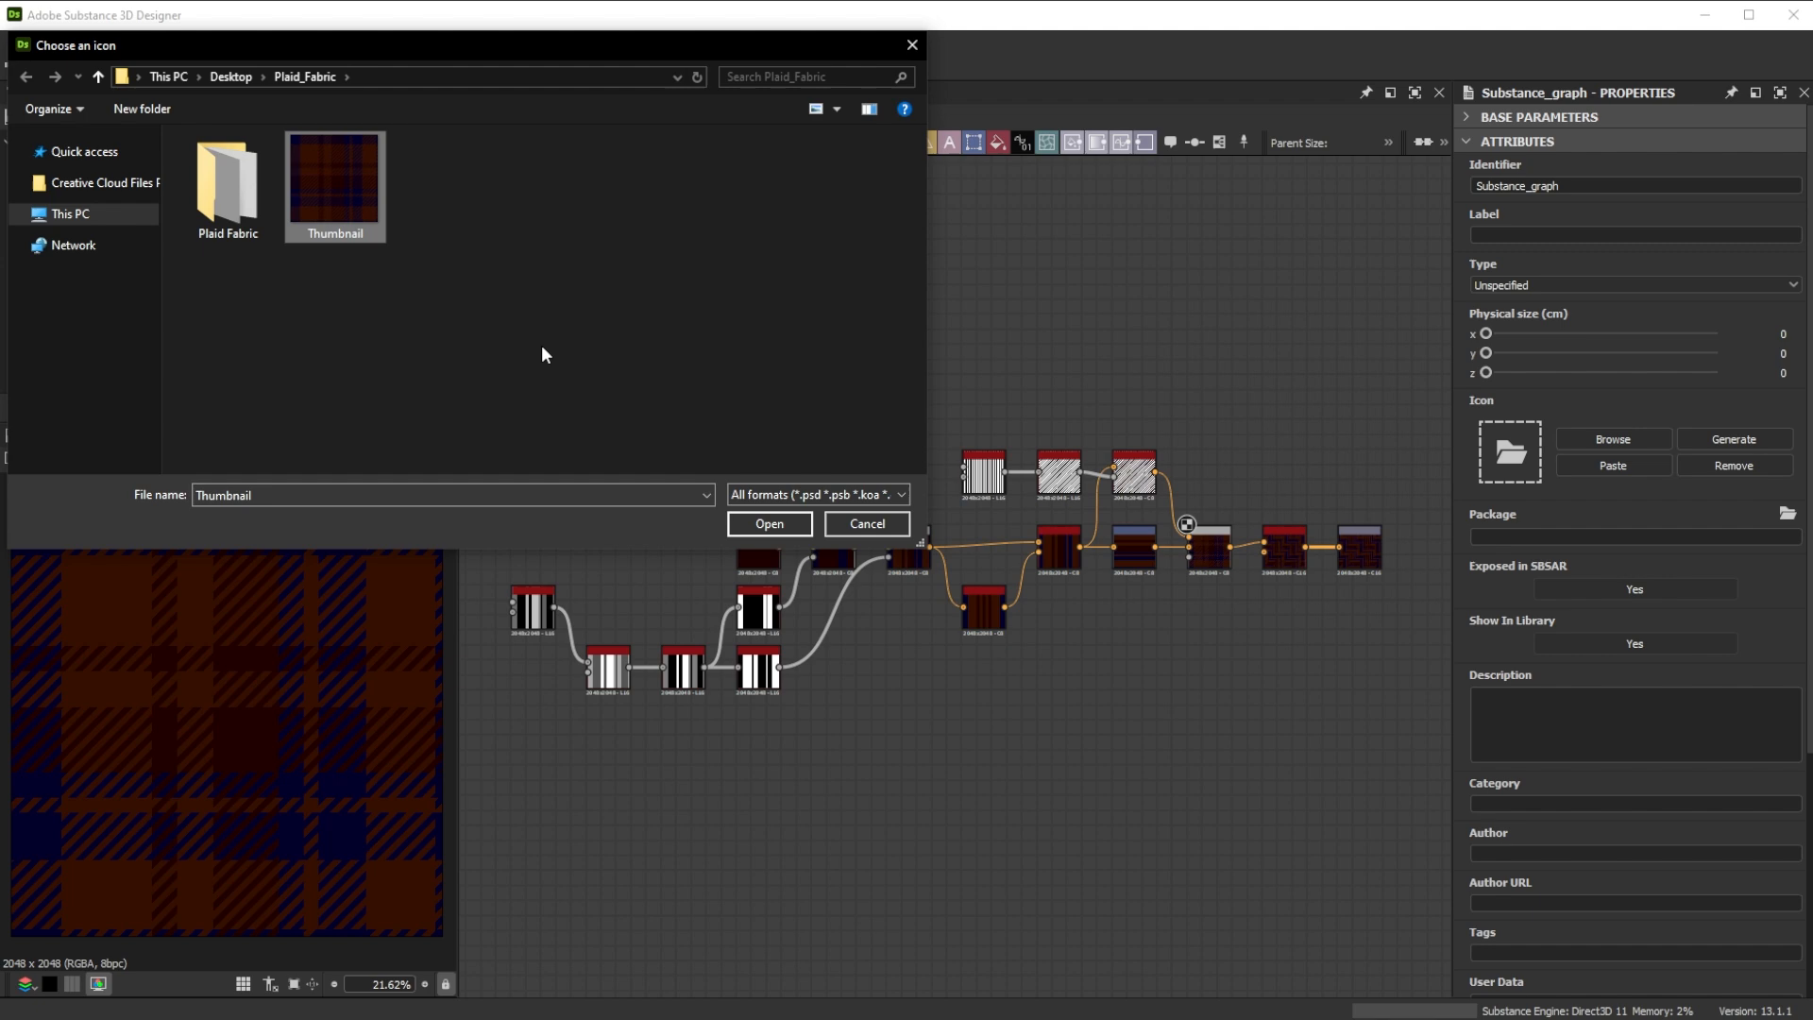
left_click(767, 522)
left_click(1504, 284)
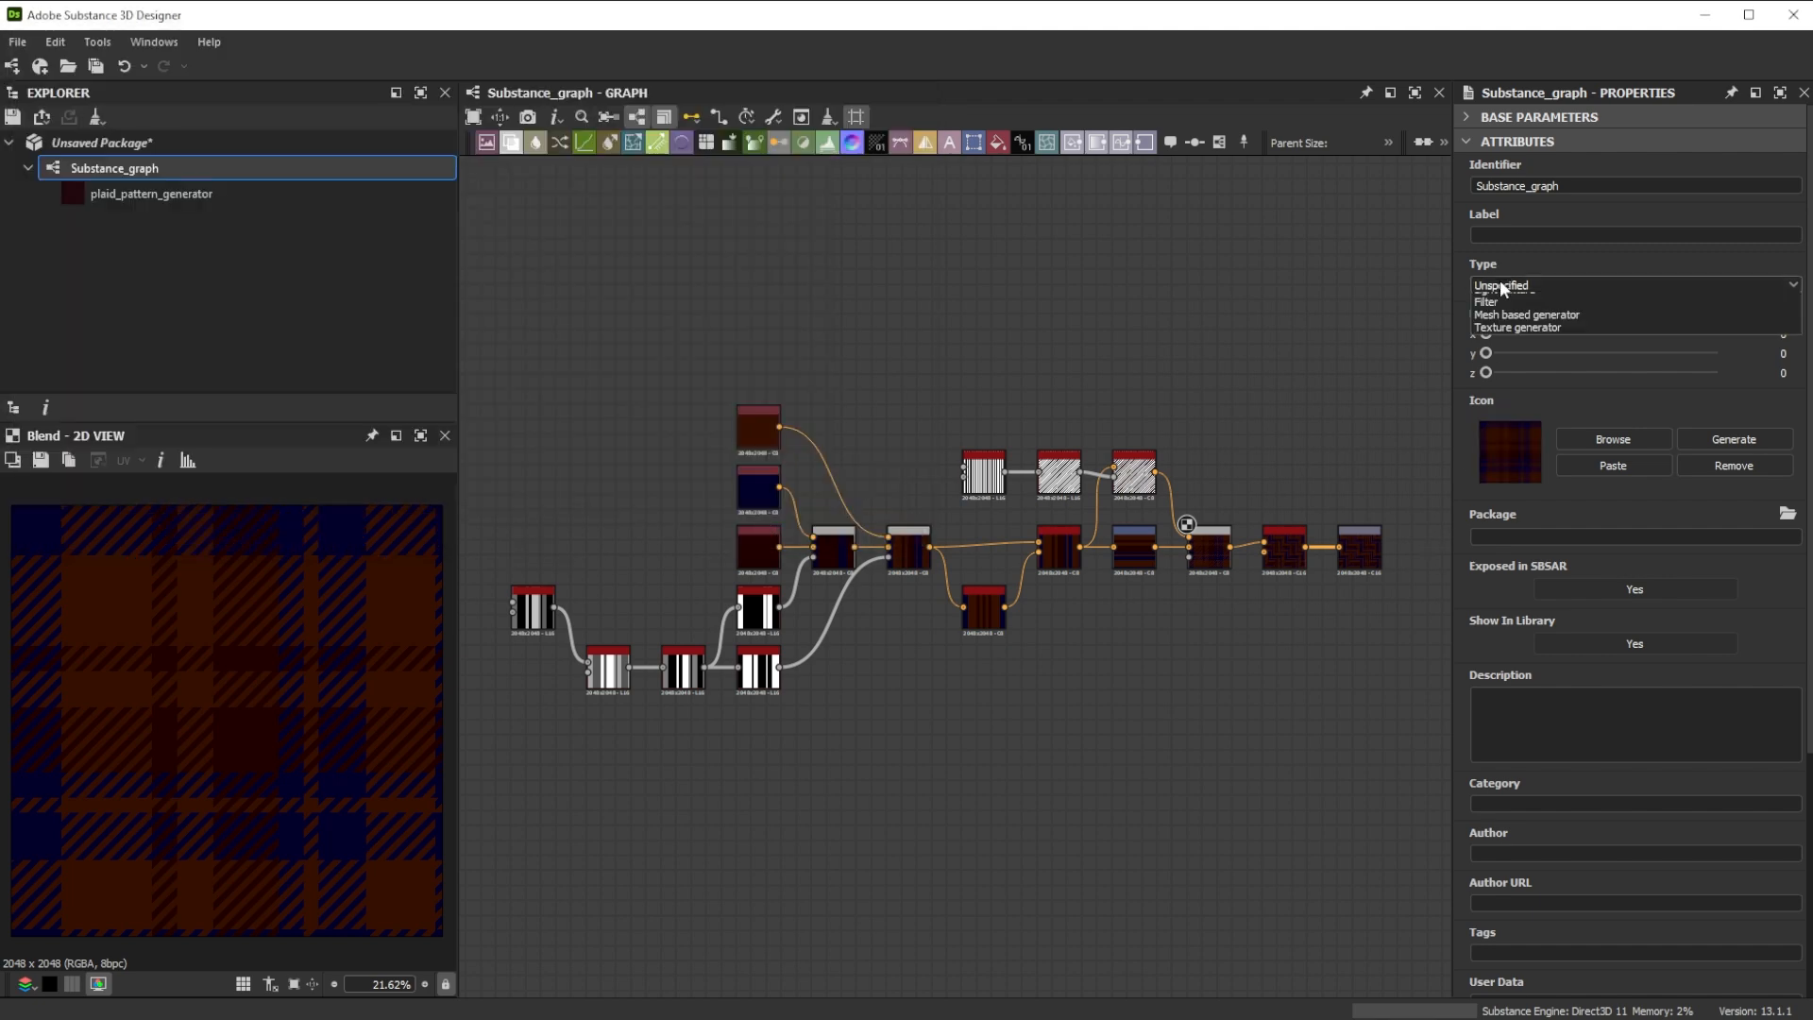
left_click(1499, 402)
- Publish the Plaid_Pattern_Generator package as an .sbsar file in the Generator folder, replacing the existing Plaid_Pattern_Generator file
right_click(160, 143)
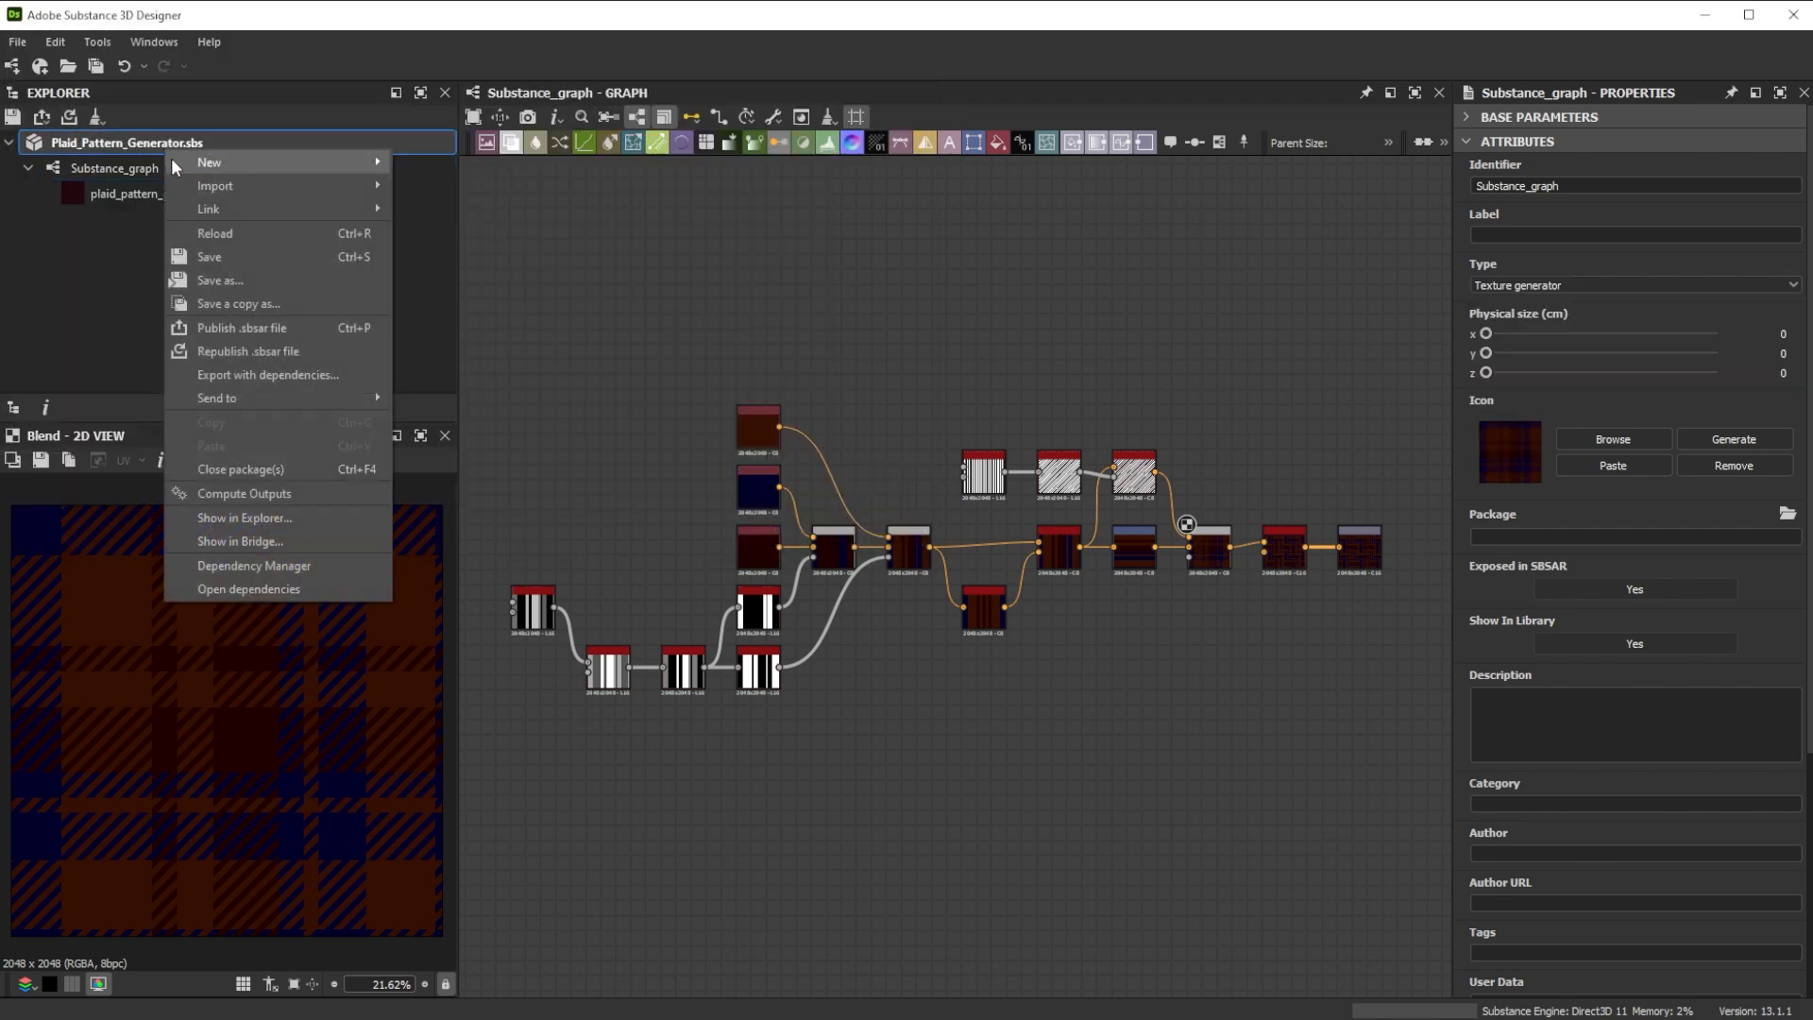
left_click(249, 341)
left_click(1039, 409)
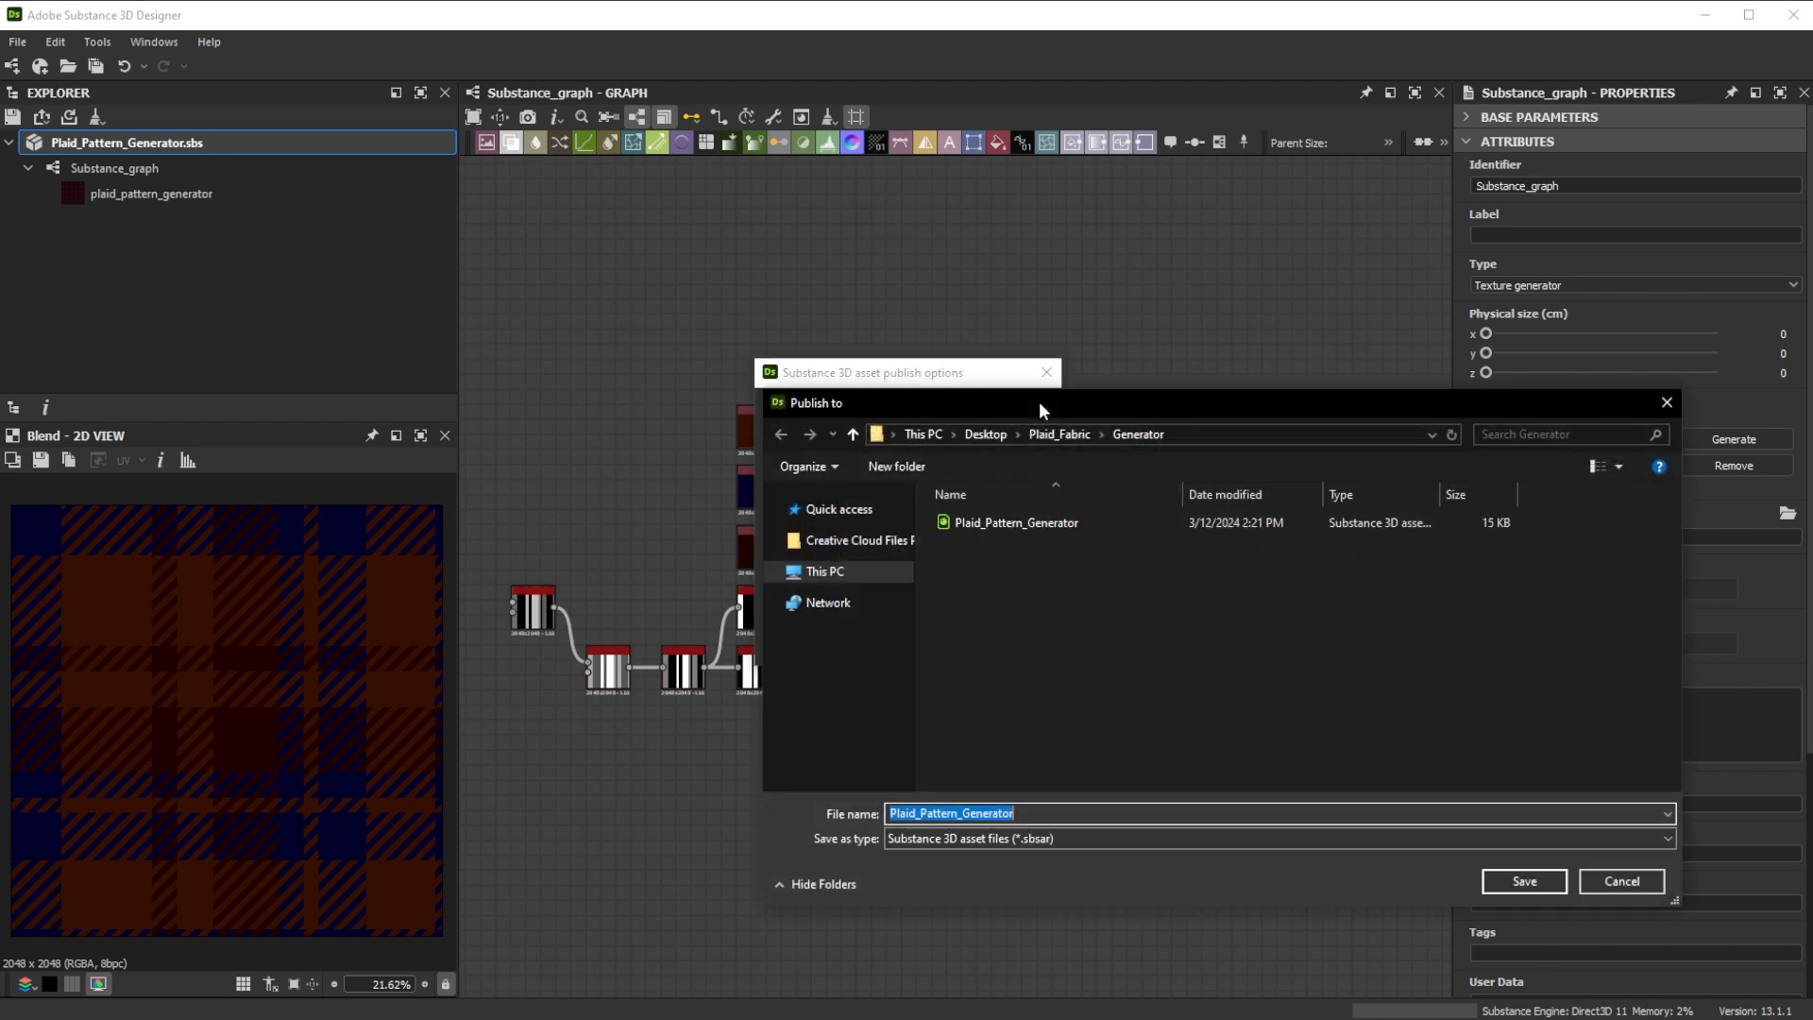
left_click(1033, 523)
left_click(1520, 885)
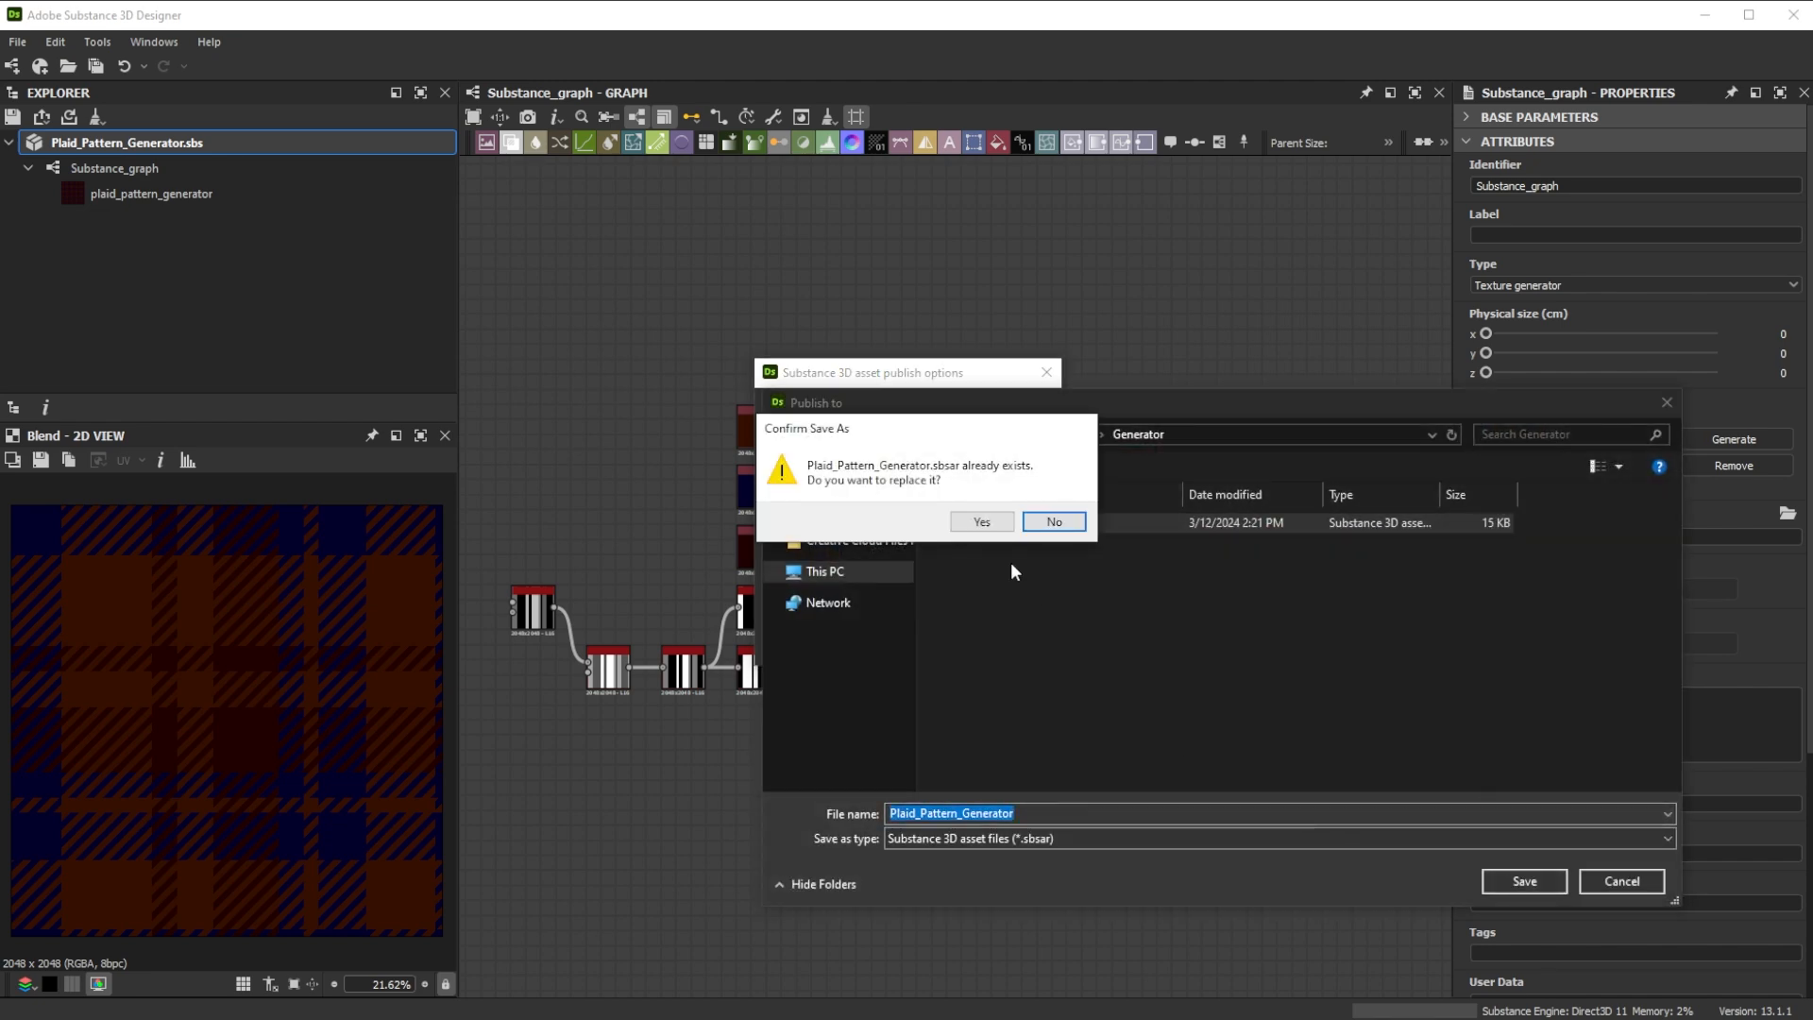
left_click(982, 522)
left_click(890, 645)
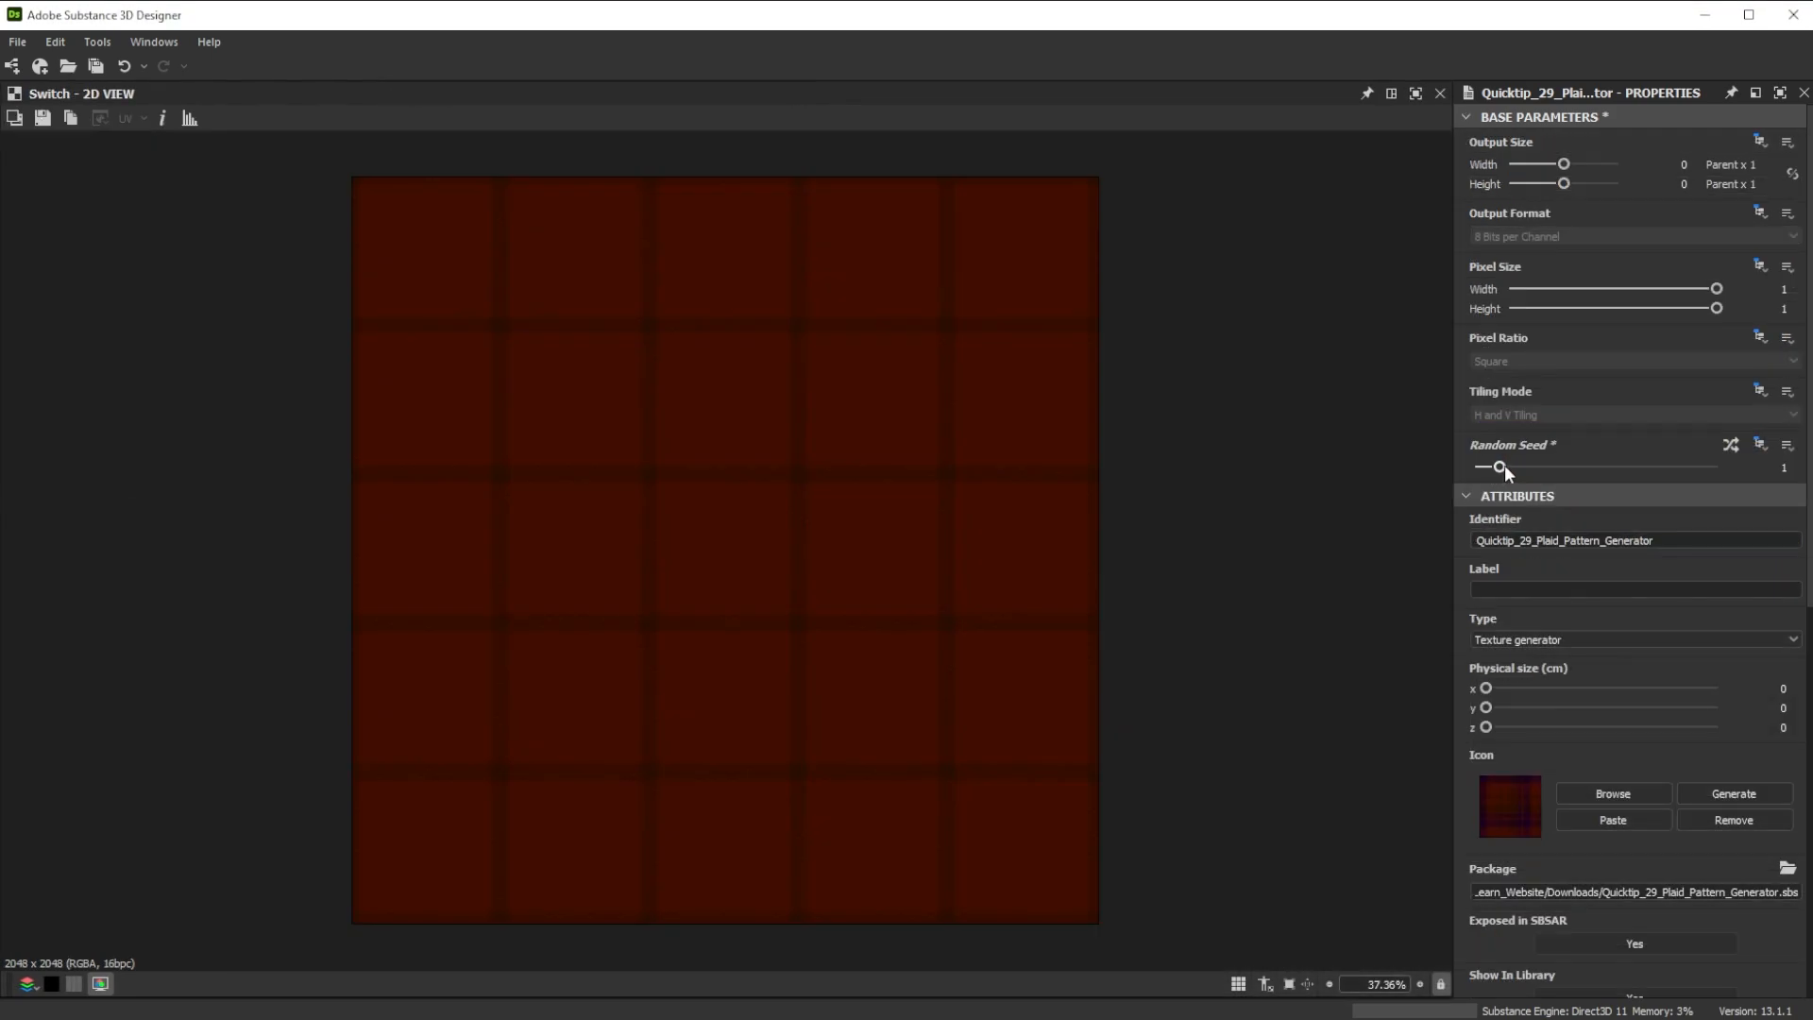
- Test pattern variations by raising the Random Seed and previewing Stripes Amount 14, Pattern Variation 4 and a lighter brown Color 3
left_click_drag(1504, 464, 1717, 473)
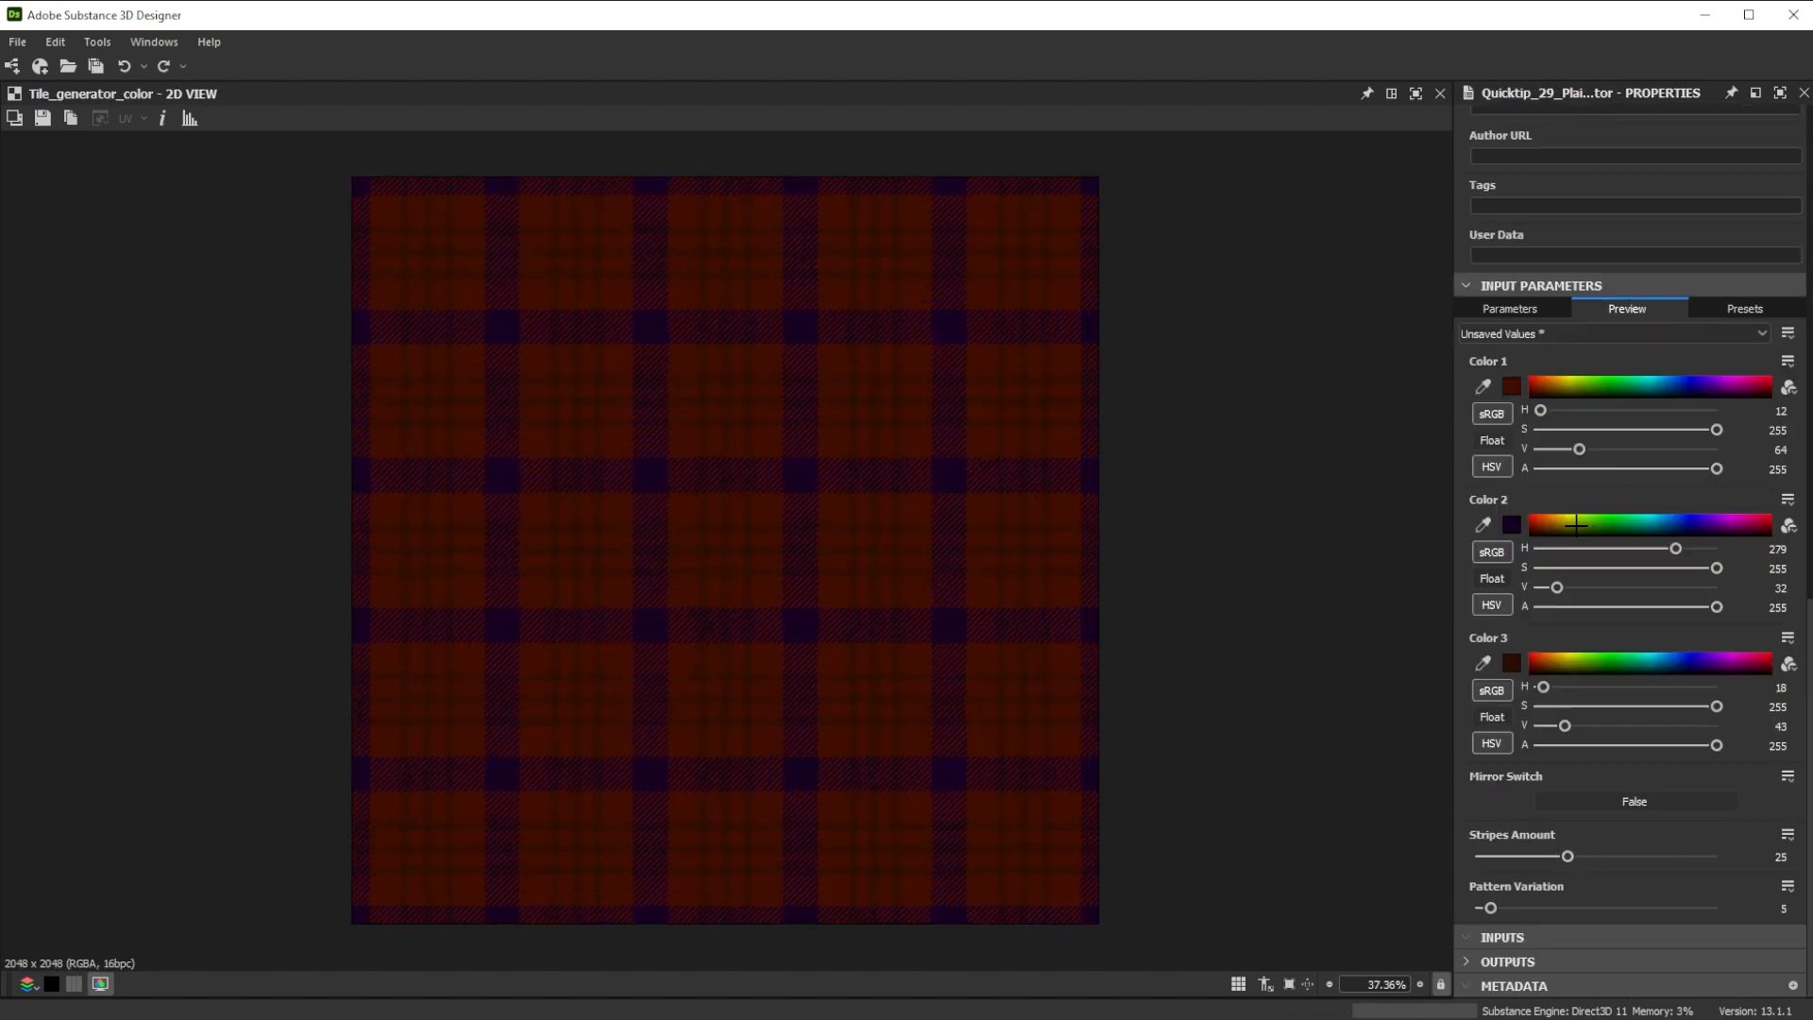
left_click_drag(1579, 856, 1487, 909)
left_click(1511, 662)
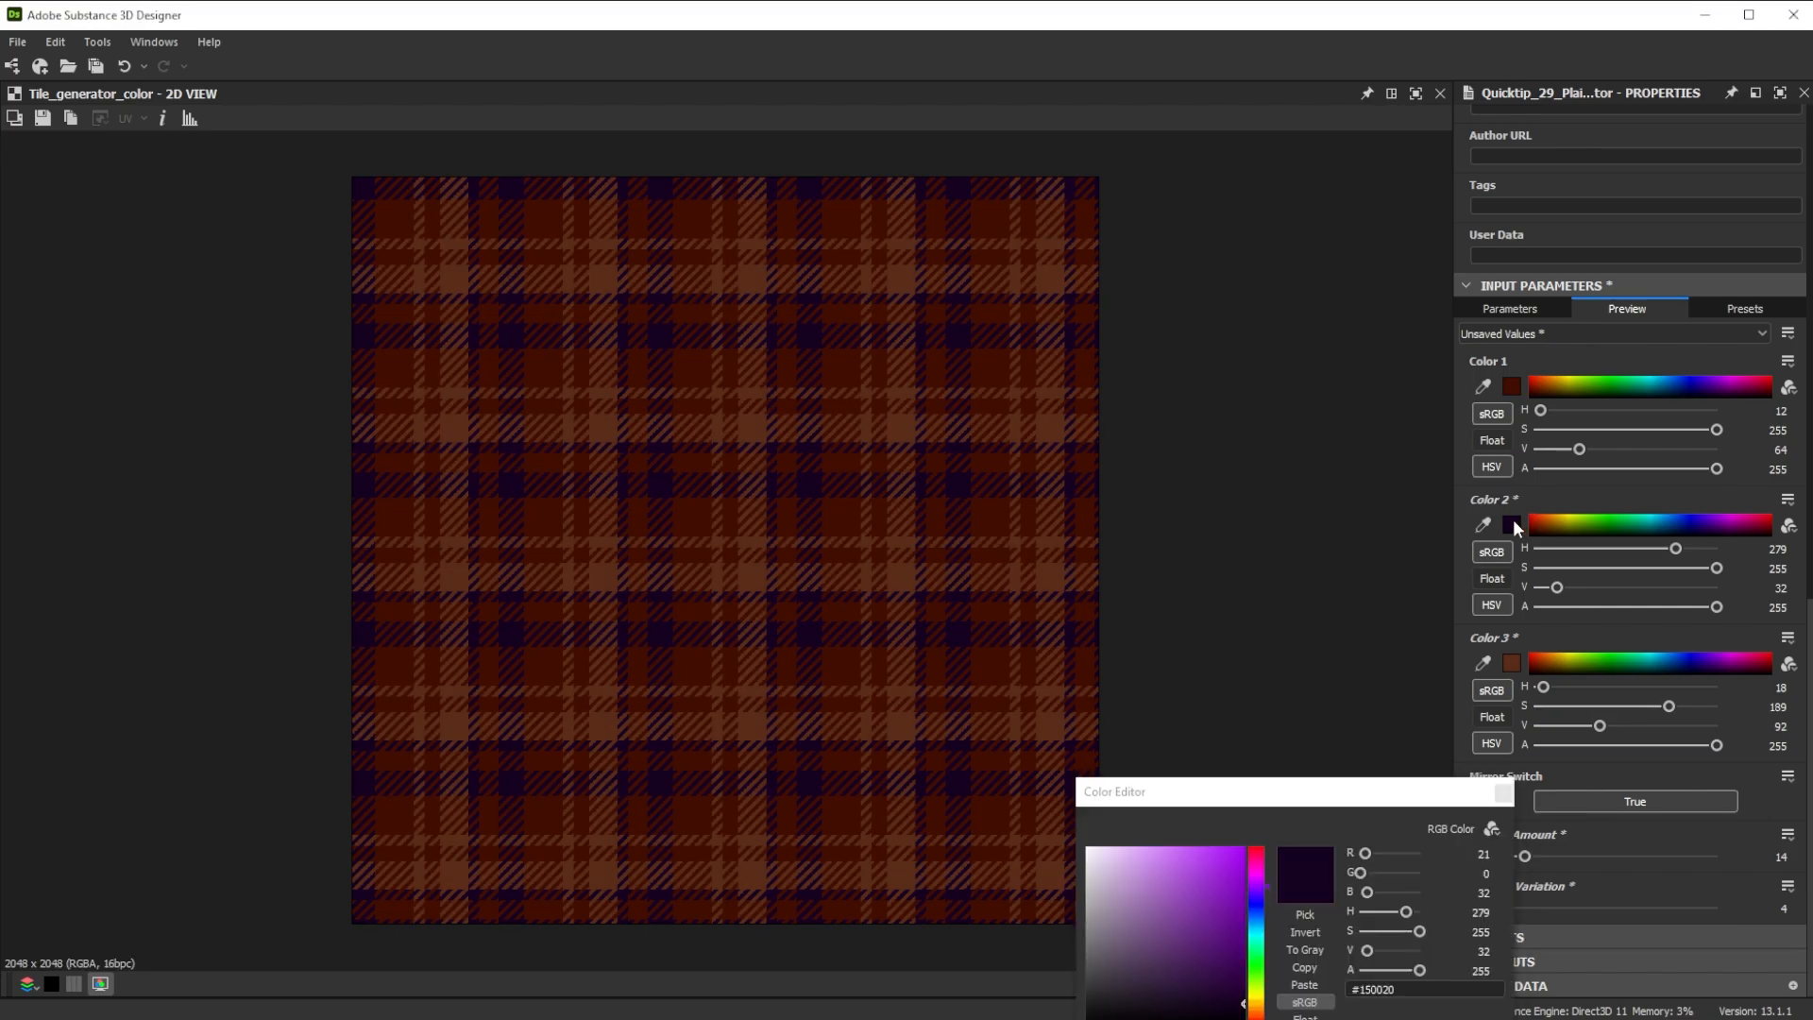